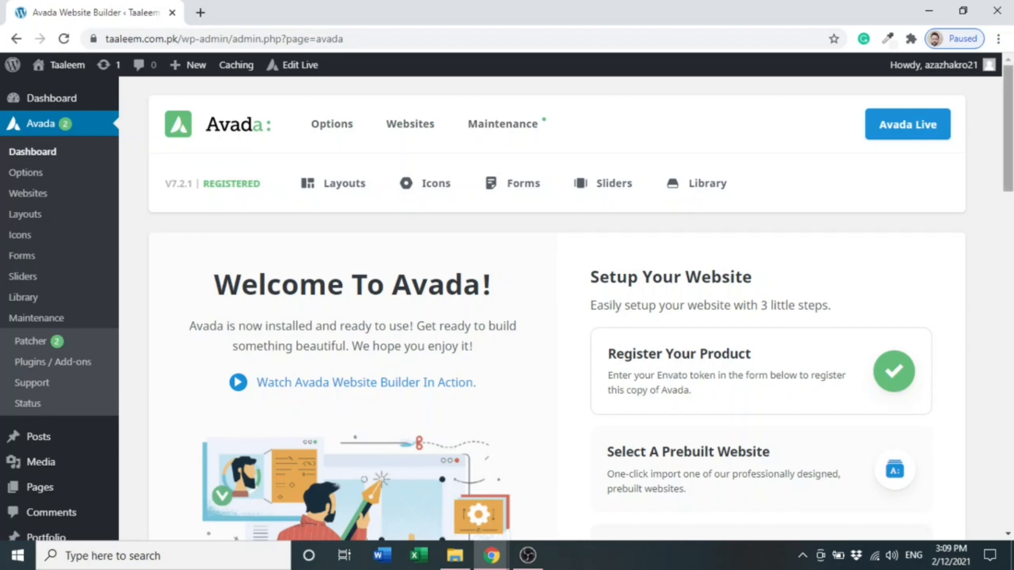
pyautogui.moveTo(1008, 164); pyautogui.dragTo(1008, 268)
pyautogui.moveTo(83, 211)
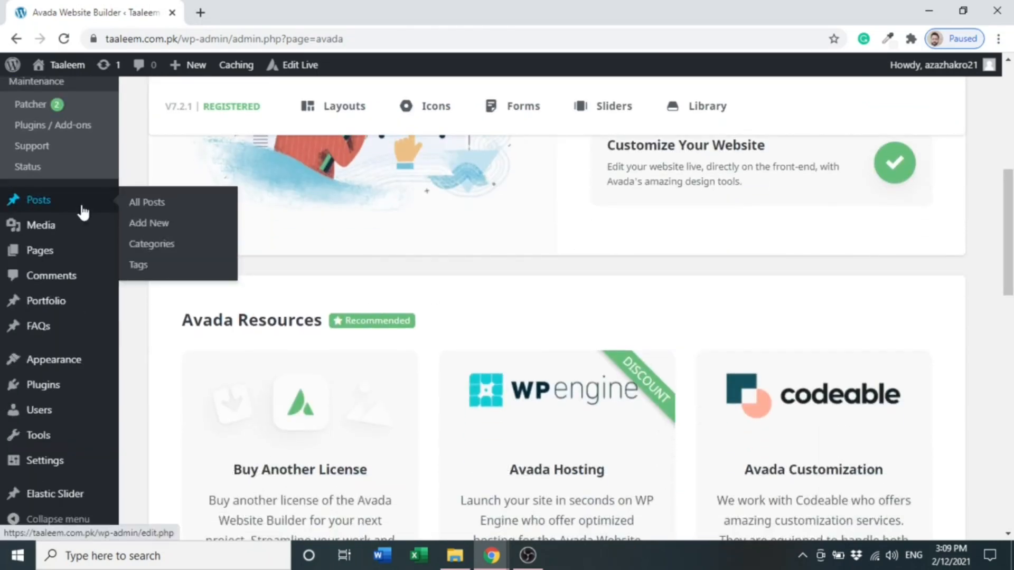
pyautogui.moveTo(68, 257)
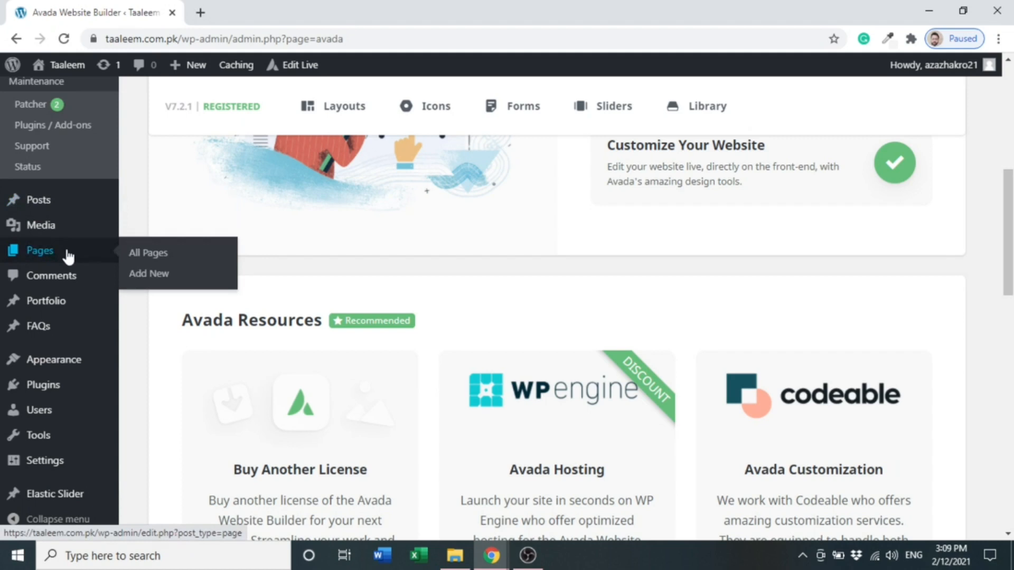
pyautogui.click(166, 258)
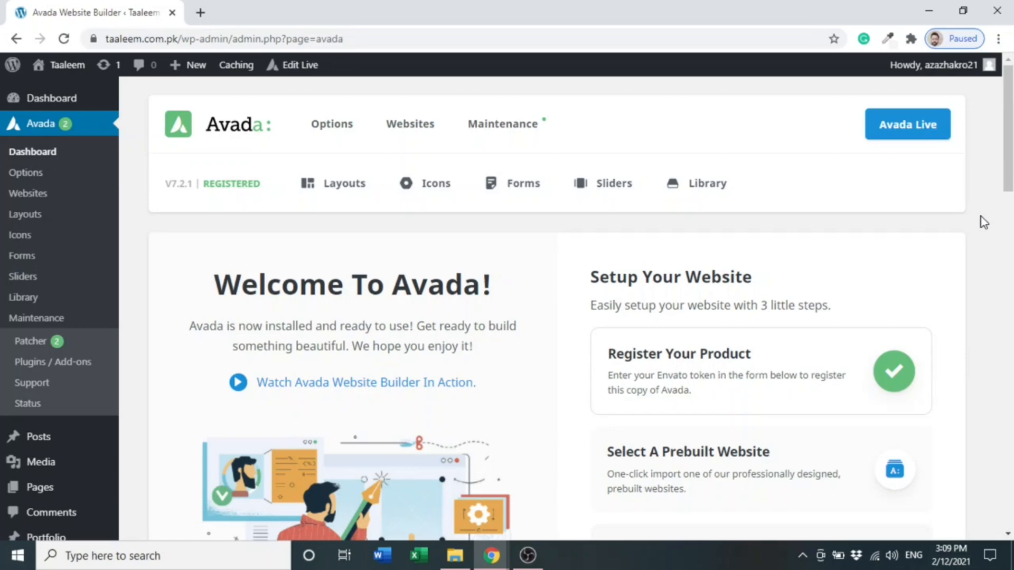
# - Add a new page titled Home from the Pages list
pyautogui.moveTo(1008, 165); pyautogui.dragTo(1008, 269)
pyautogui.moveTo(82, 213)
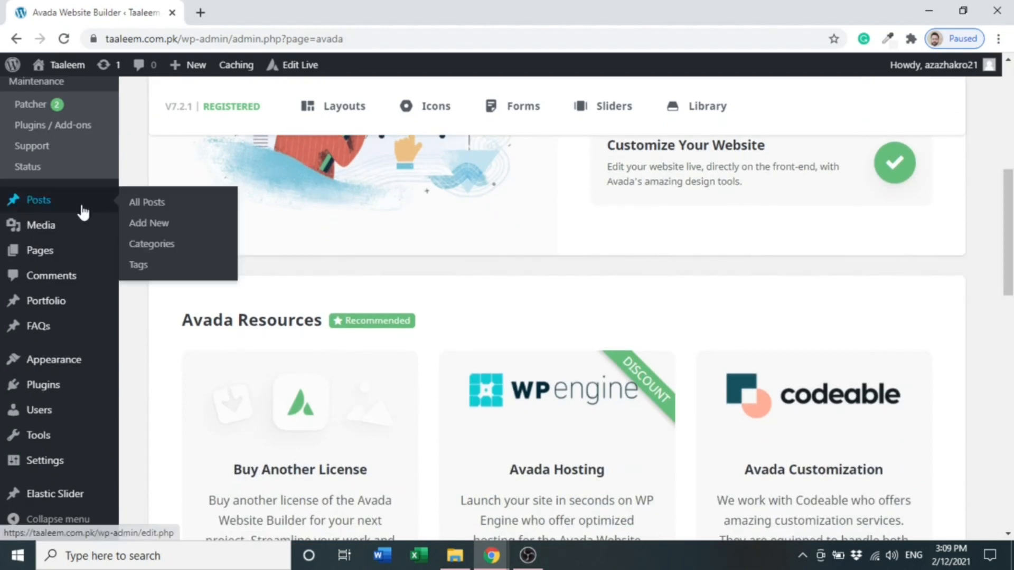
pyautogui.moveTo(71, 256)
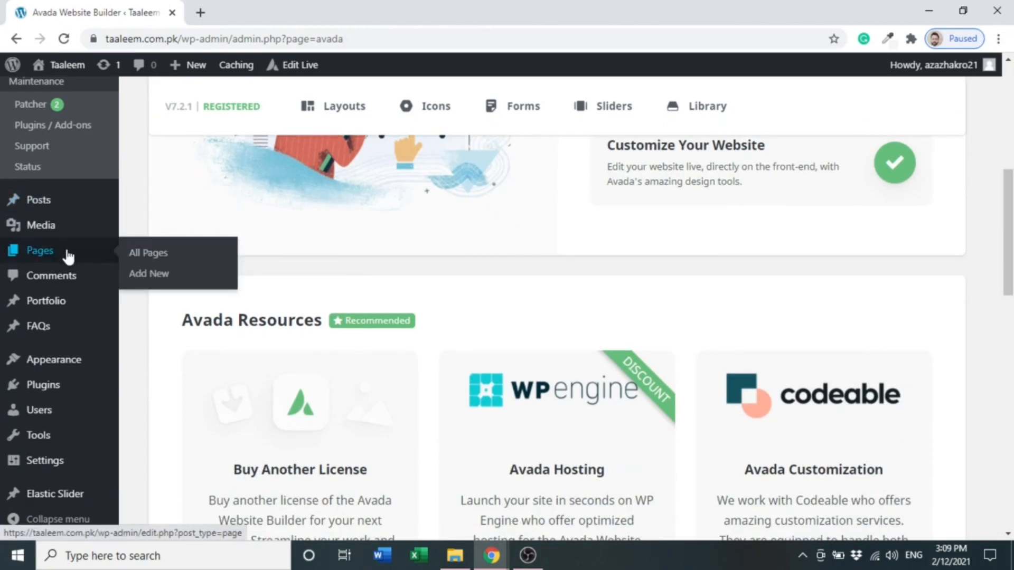
pyautogui.click(166, 261)
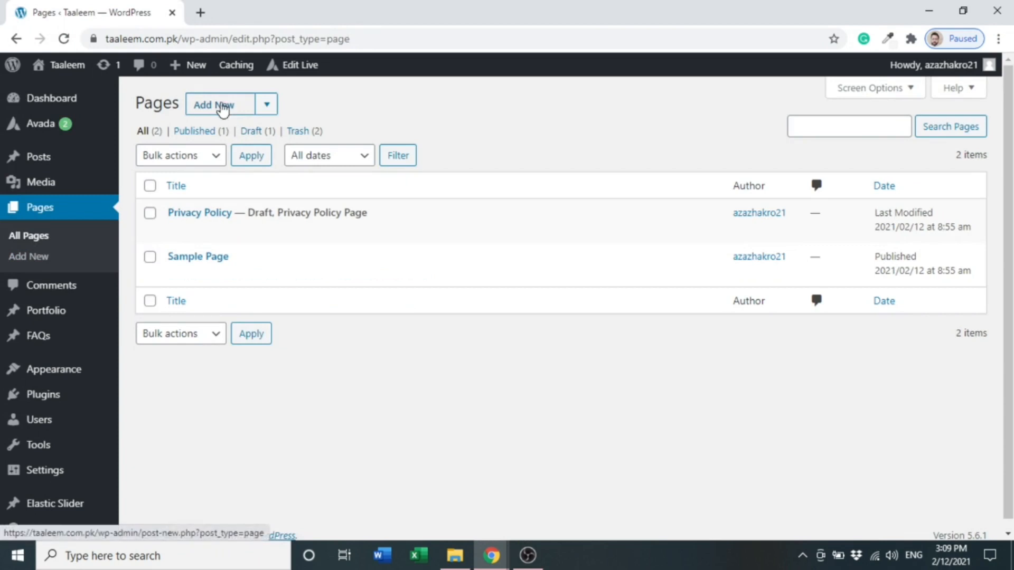
pyautogui.click(222, 108)
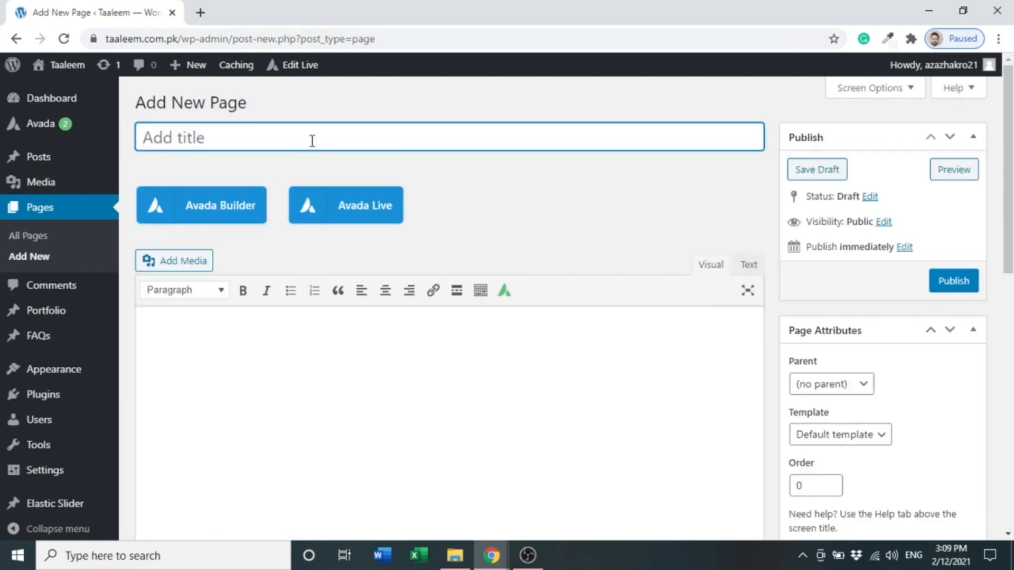
pyautogui.write('Home')
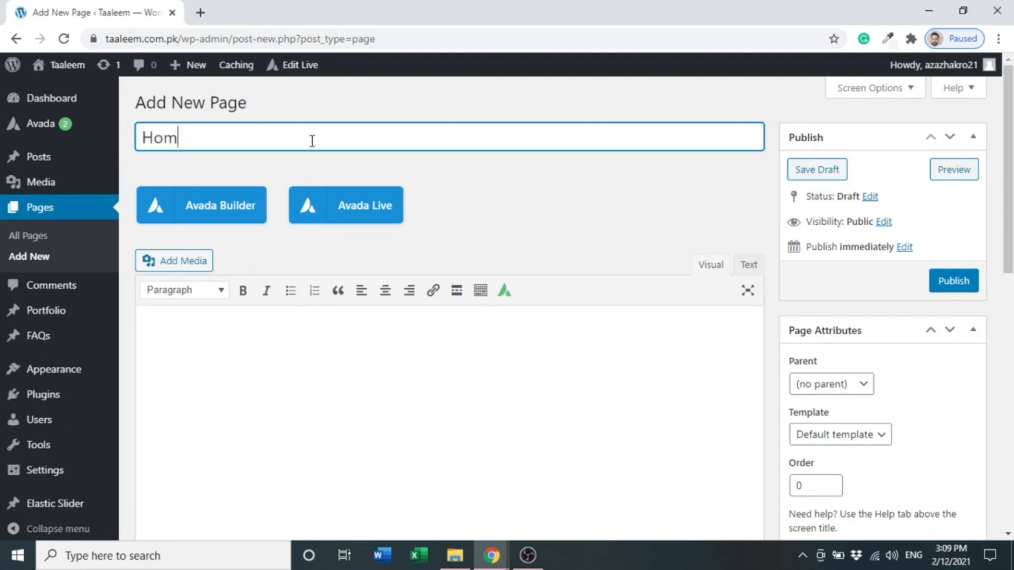
# - Set the page template to 100% Width and publish the Home page
pyautogui.click(502, 210)
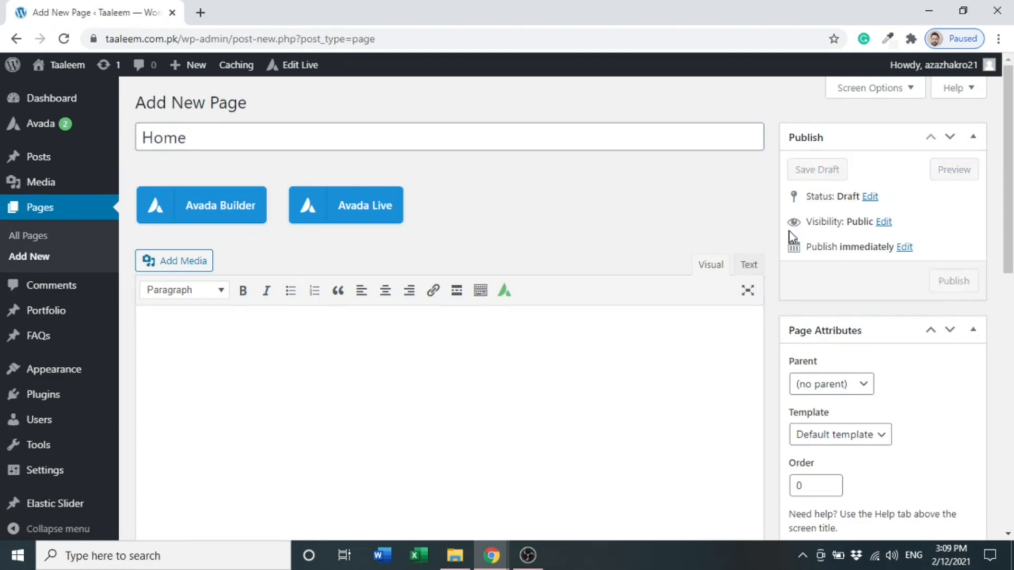
pyautogui.moveTo(1011, 219); pyautogui.dragTo(1010, 288)
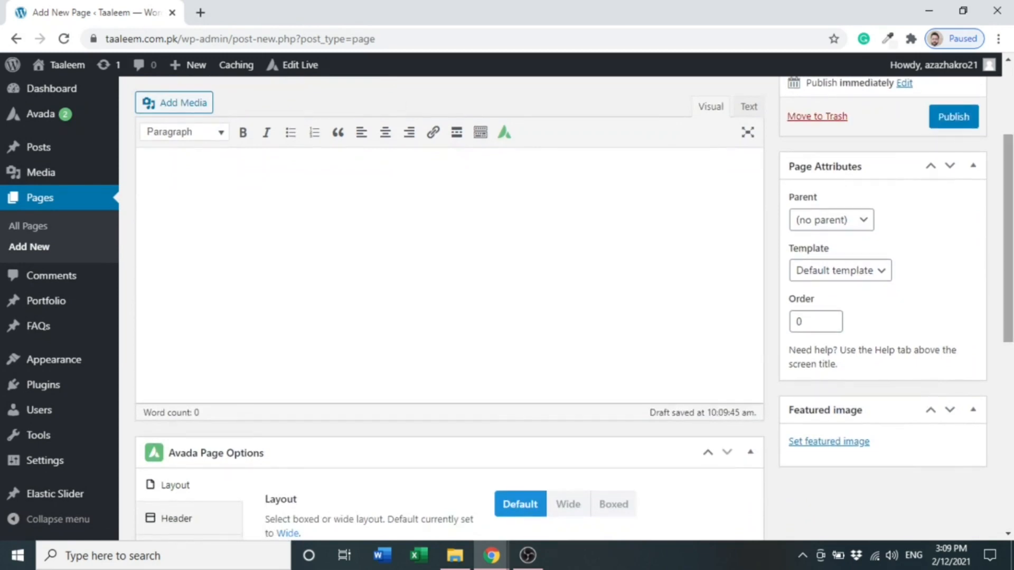
pyautogui.click(880, 280)
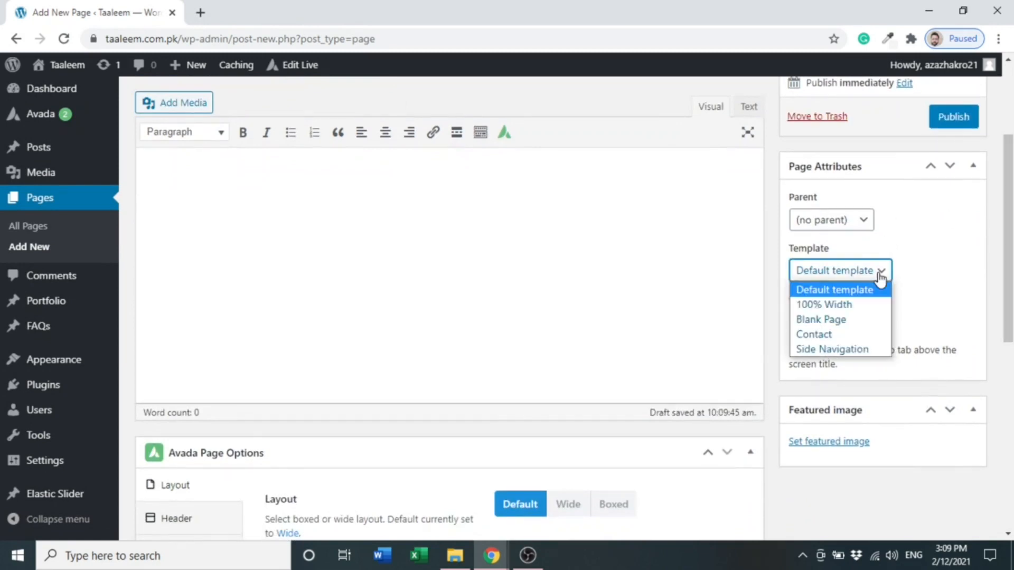
pyautogui.click(856, 306)
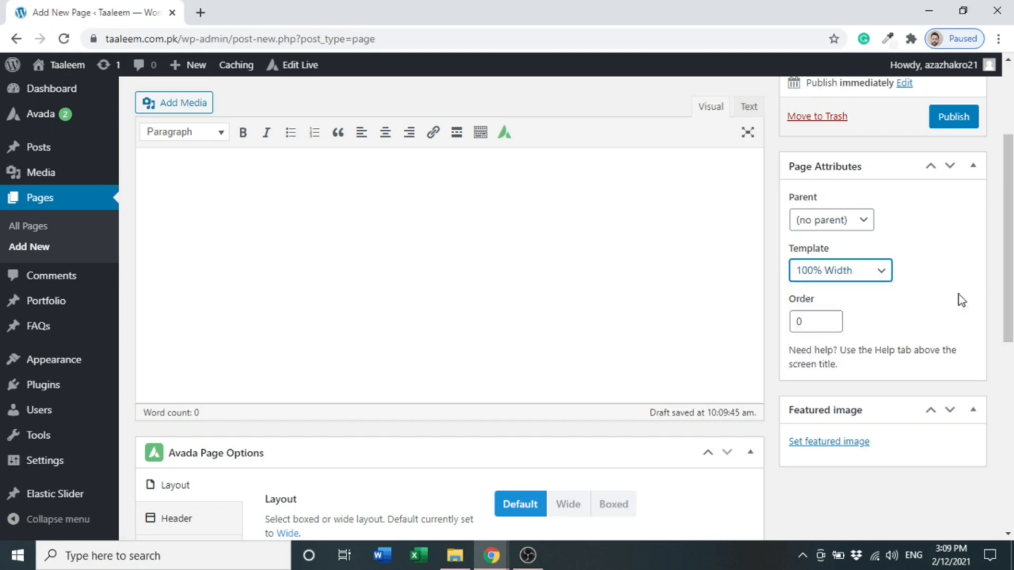
pyautogui.scroll(3, 971, 264)
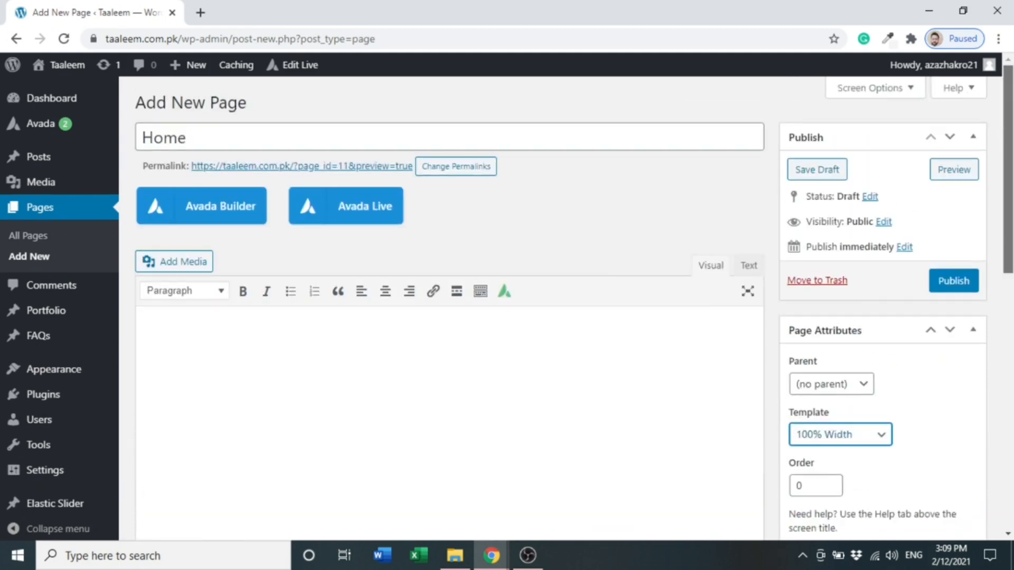
pyautogui.click(956, 287)
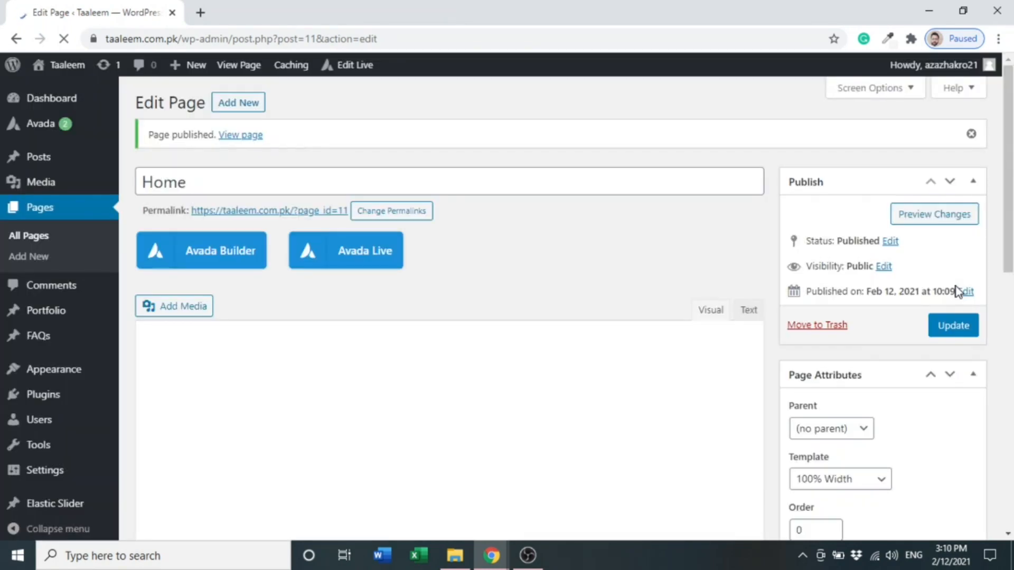
# - Open the page in the Avada Live builder and set its Page Title Bar to Hide
pyautogui.click(367, 257)
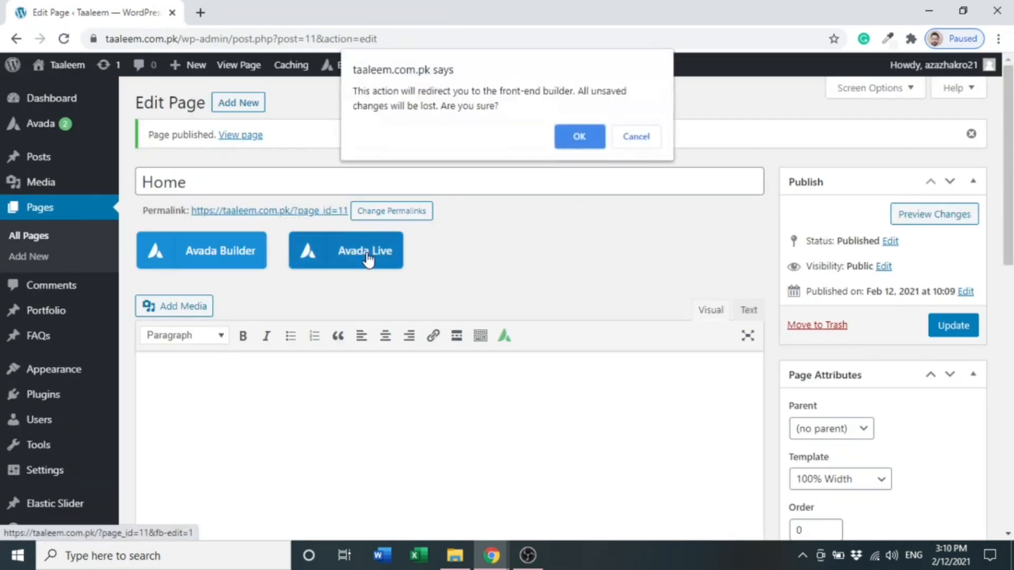
pyautogui.click(580, 136)
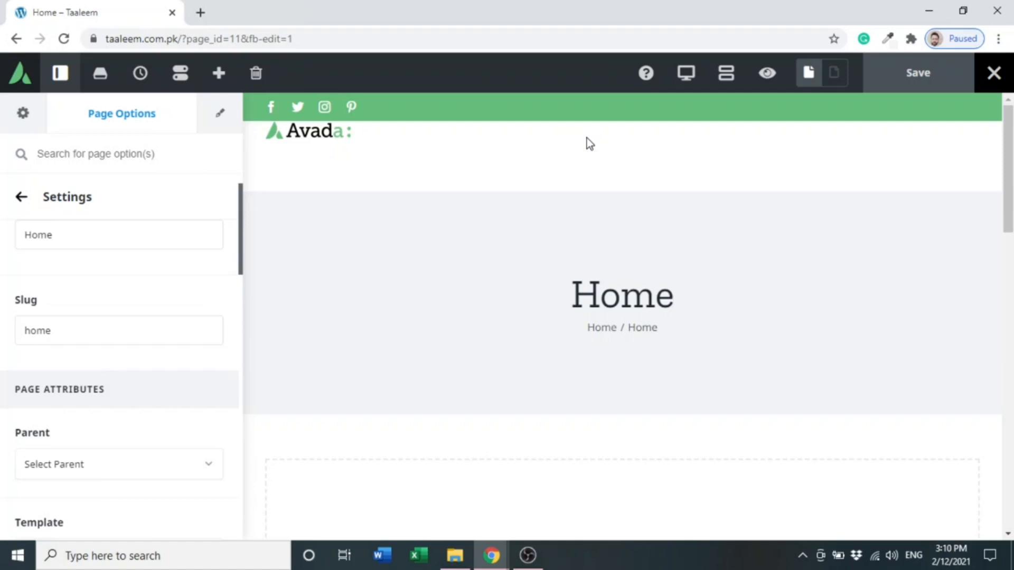
pyautogui.moveTo(713, 199)
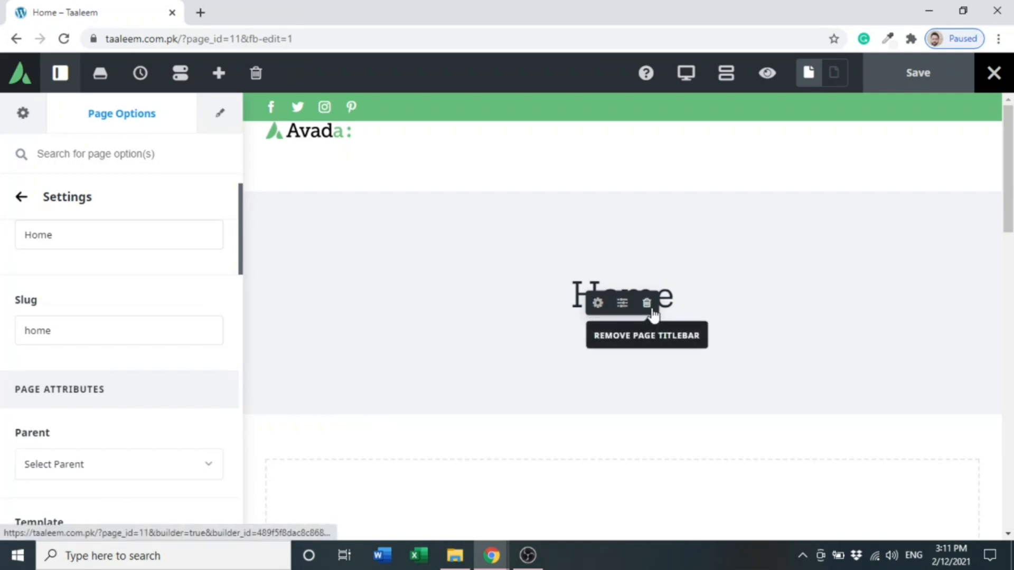
pyautogui.click(653, 313)
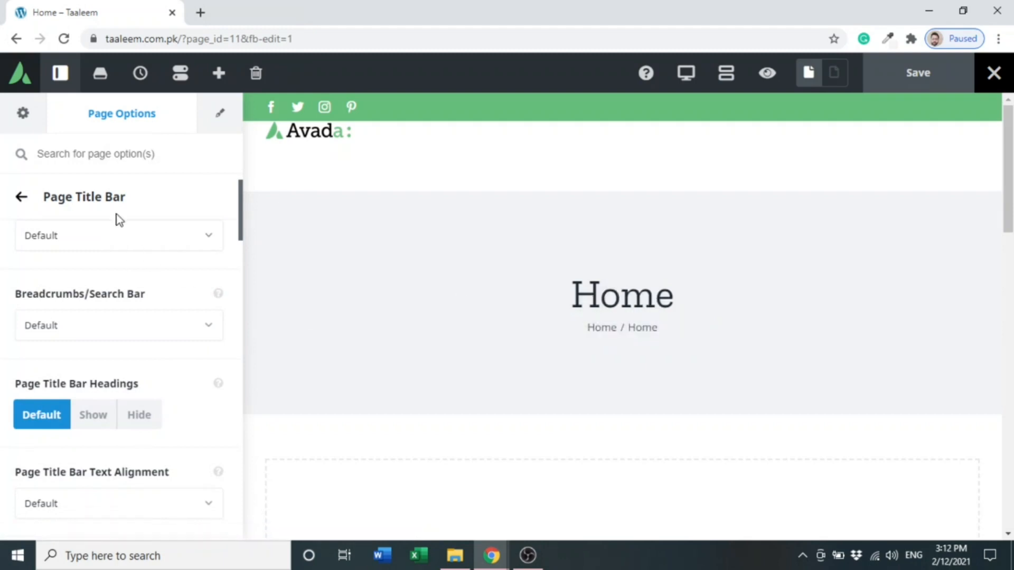
pyautogui.click(164, 248)
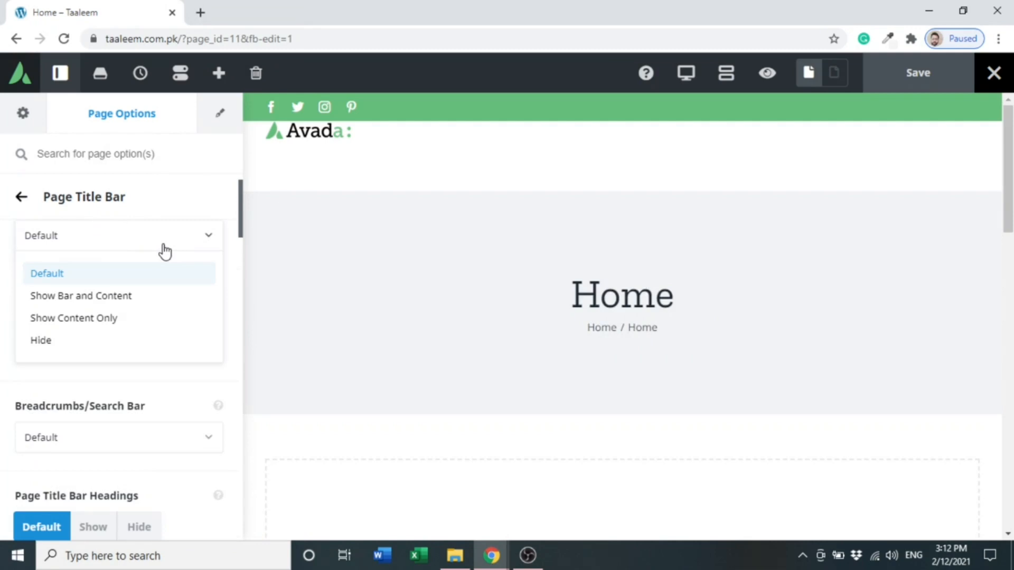
pyautogui.click(66, 353)
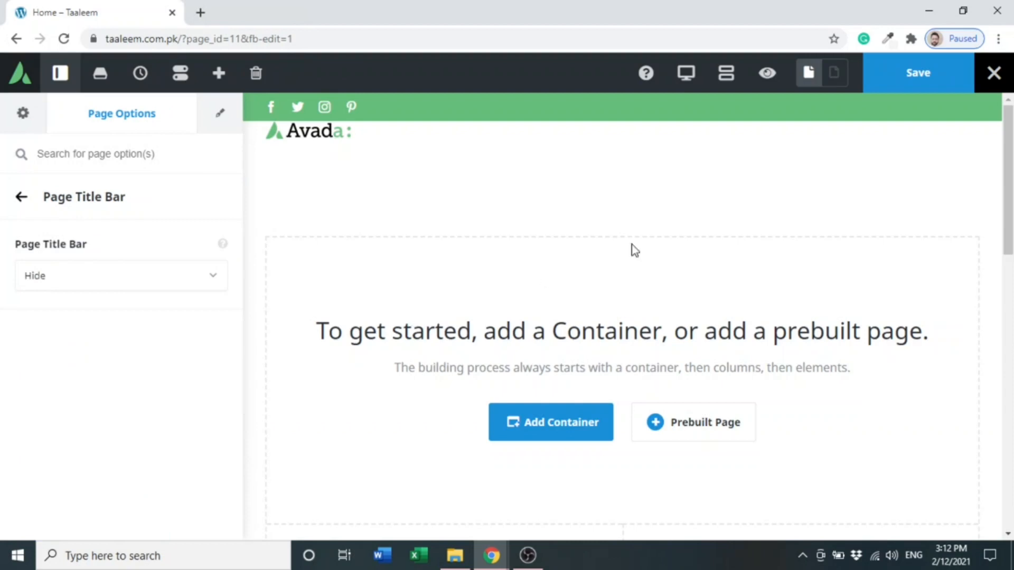
# - Add a container with a 1/2 - 1/2 column layout to the page
pyautogui.moveTo(1008, 185); pyautogui.dragTo(1008, 226)
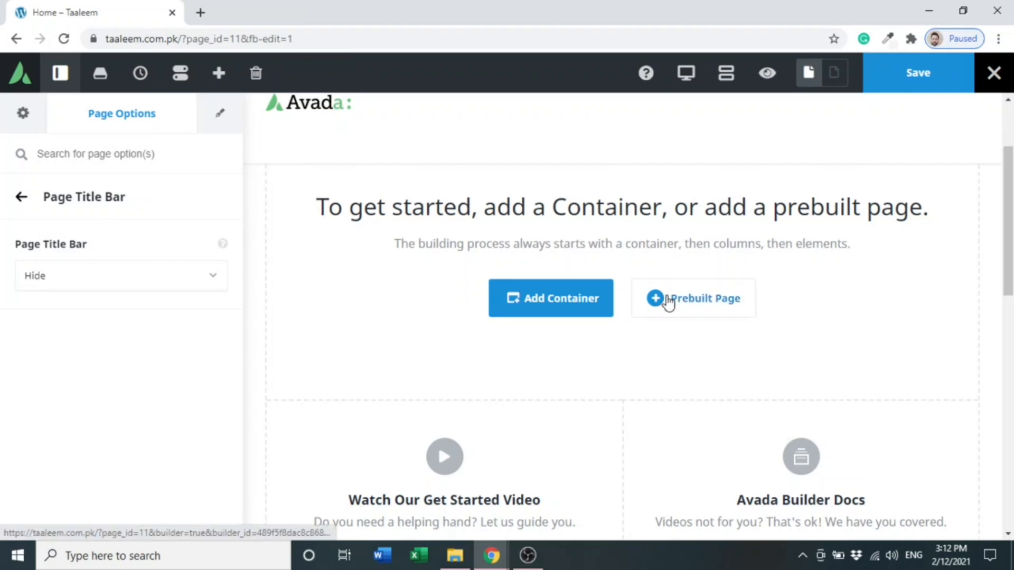
pyautogui.click(558, 311)
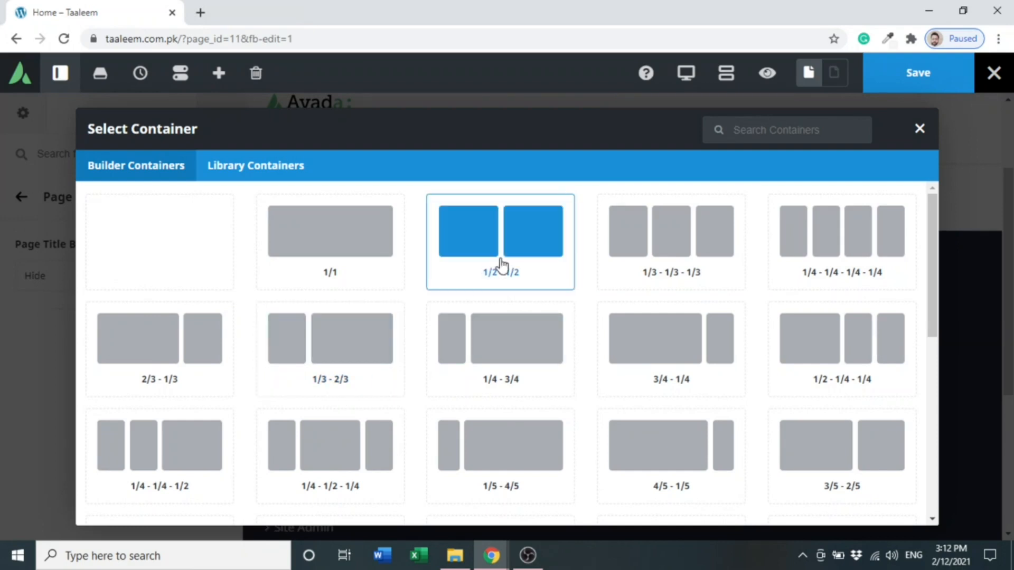
pyautogui.click(523, 256)
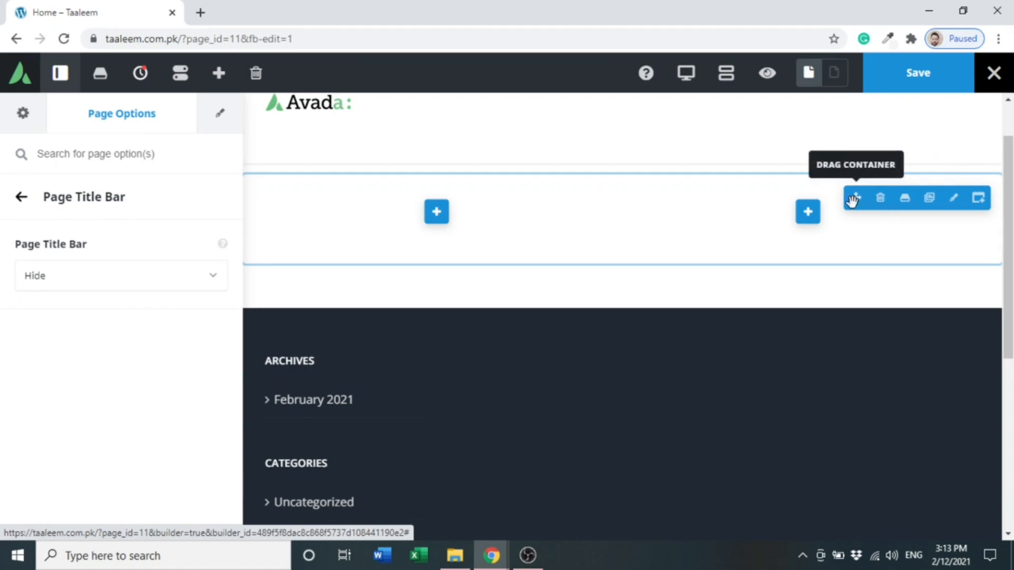
# - Open the container's options and browse its General, Design and Background settings
pyautogui.click(957, 200)
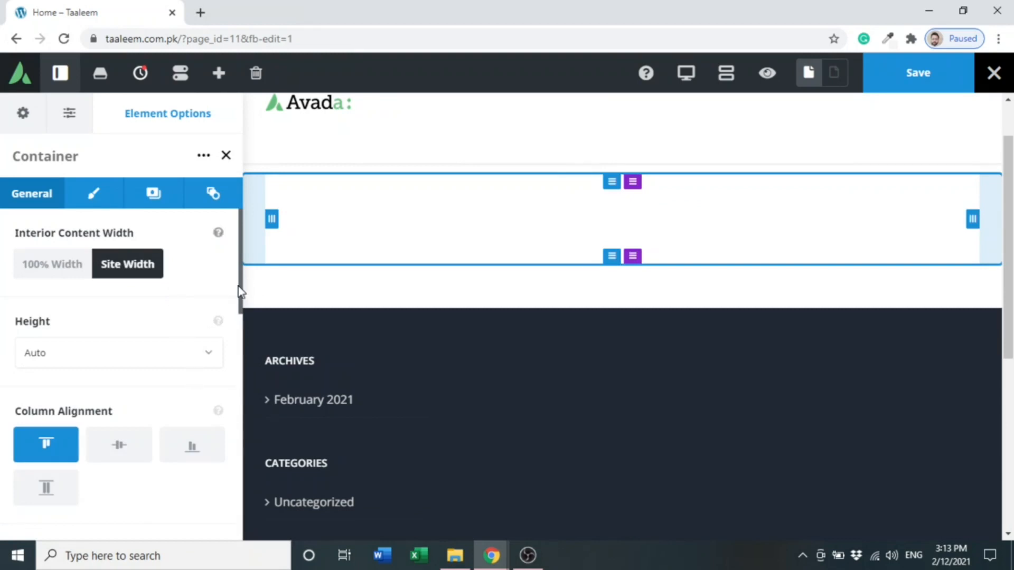
pyautogui.doubleClick(239, 321)
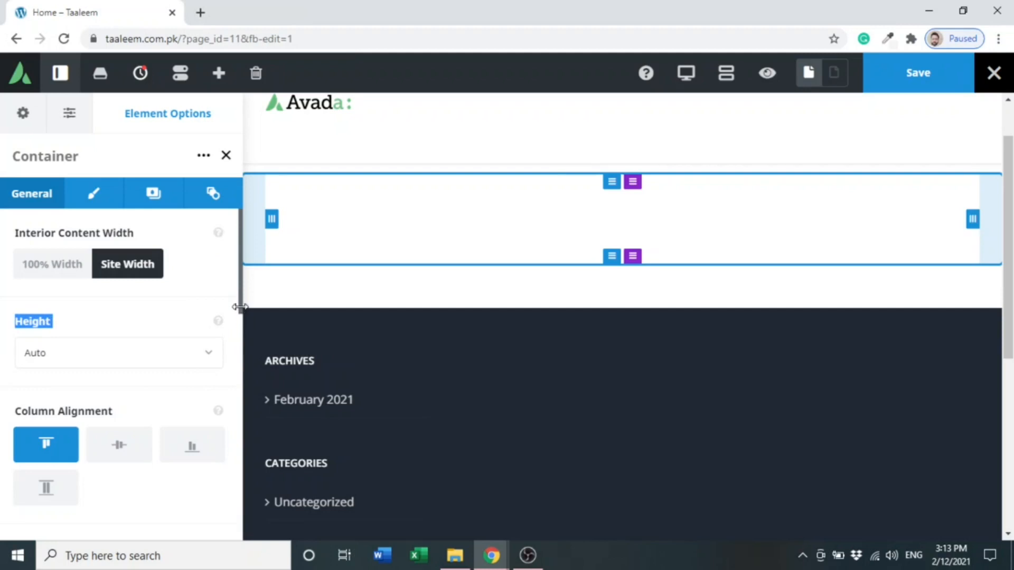
pyautogui.moveTo(240, 311)
pyautogui.mouseDown()
pyautogui.moveTo(242, 423)
pyautogui.moveTo(242, 318)
pyautogui.mouseUp()
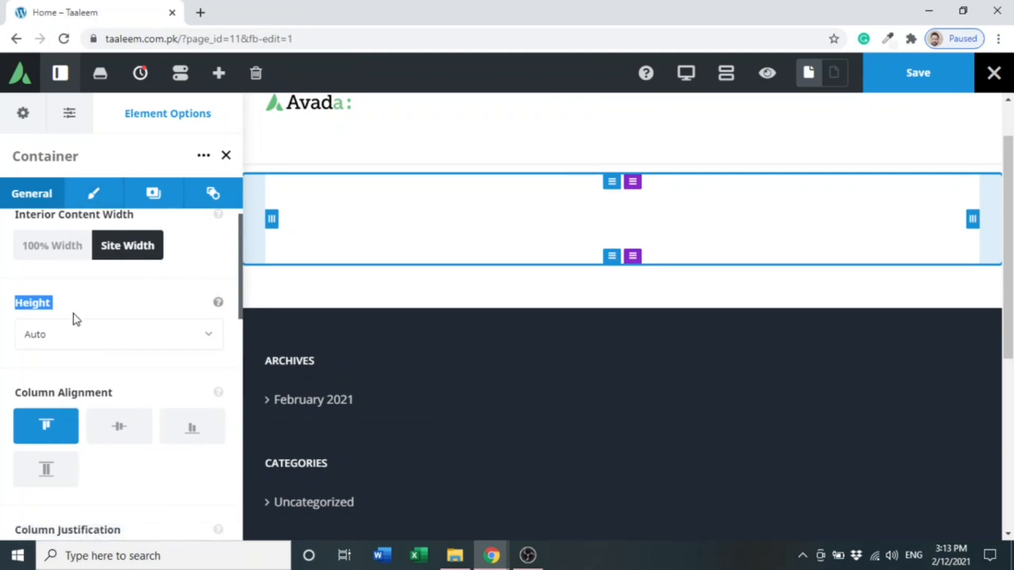
pyautogui.click(97, 193)
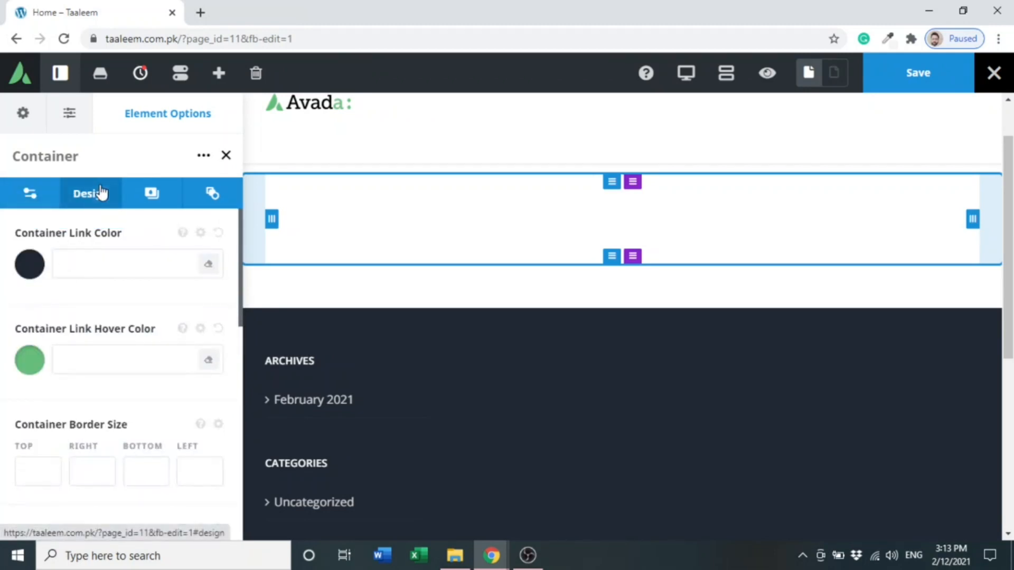
pyautogui.click(144, 194)
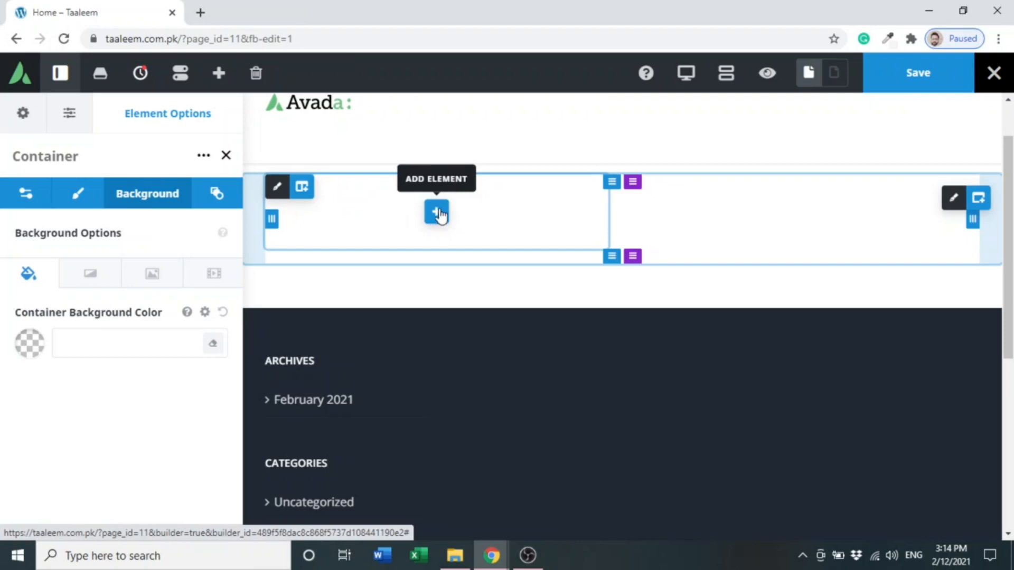
# - Add a Title element to the container's left column by searching the element list for title
pyautogui.click(437, 213)
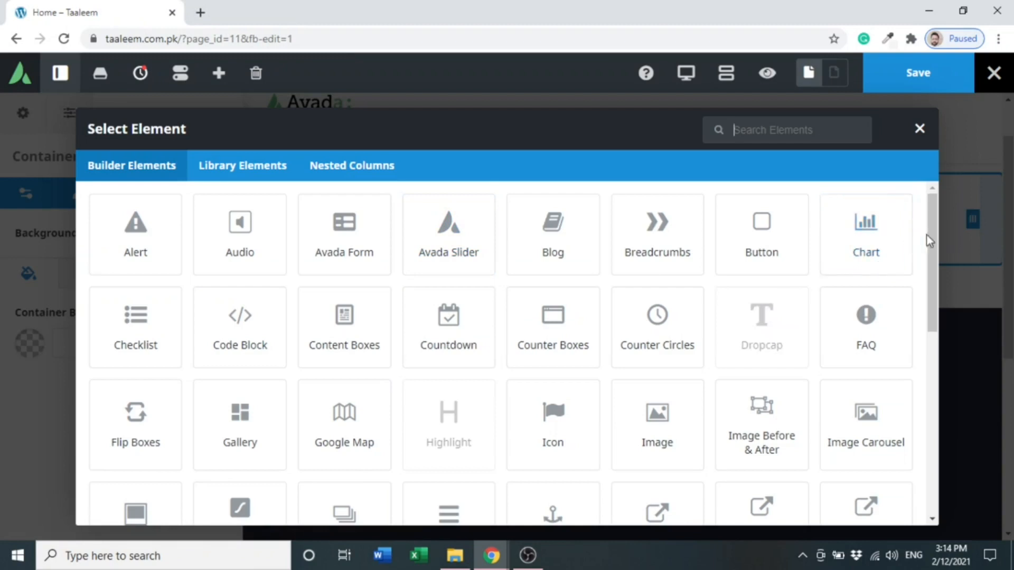
pyautogui.scroll(-1, 931, 233)
pyautogui.scroll(1, 931, 235)
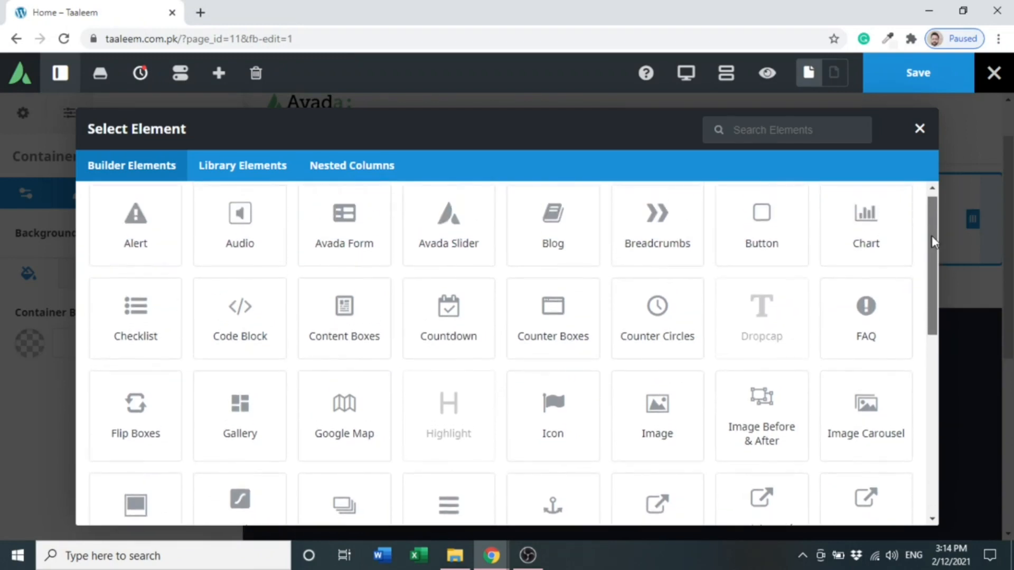
pyautogui.click(786, 130)
pyautogui.write('tit')
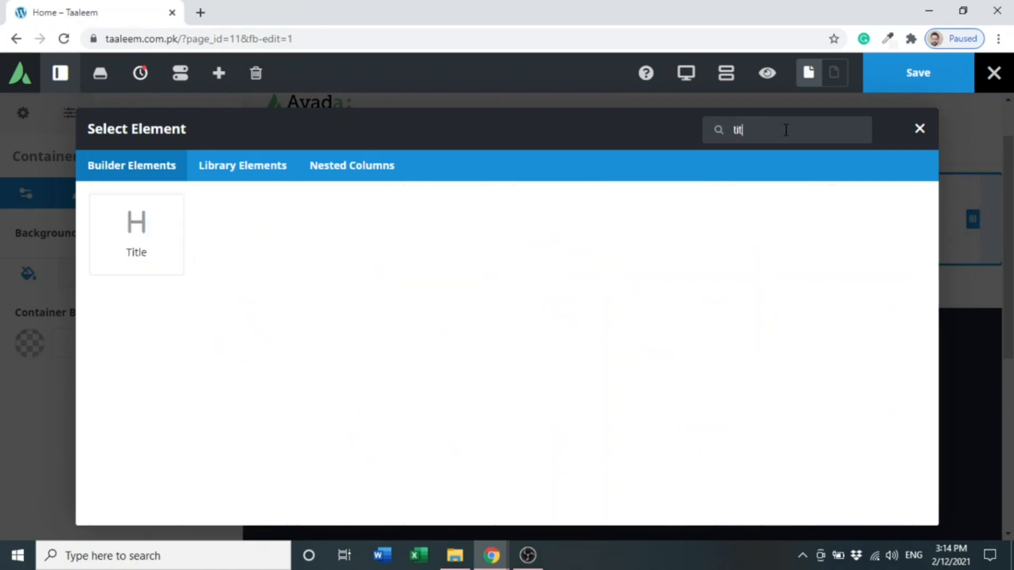
pyautogui.write('le')
pyautogui.click(162, 237)
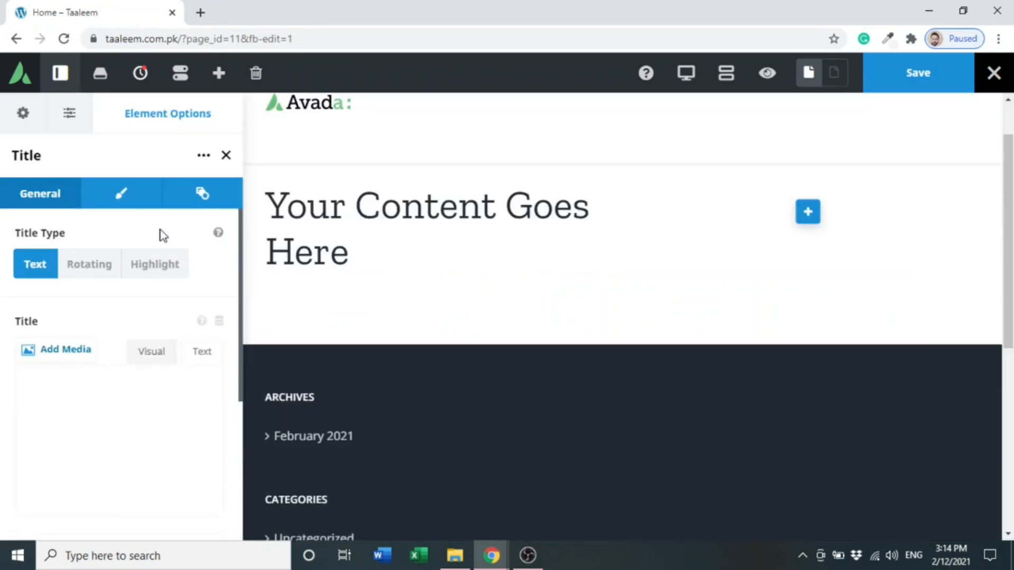
# - Replace the title text with "Welcome to Digital Services"
pyautogui.hotkey('ctrl', 'a')
pyautogui.press('BackSpace')
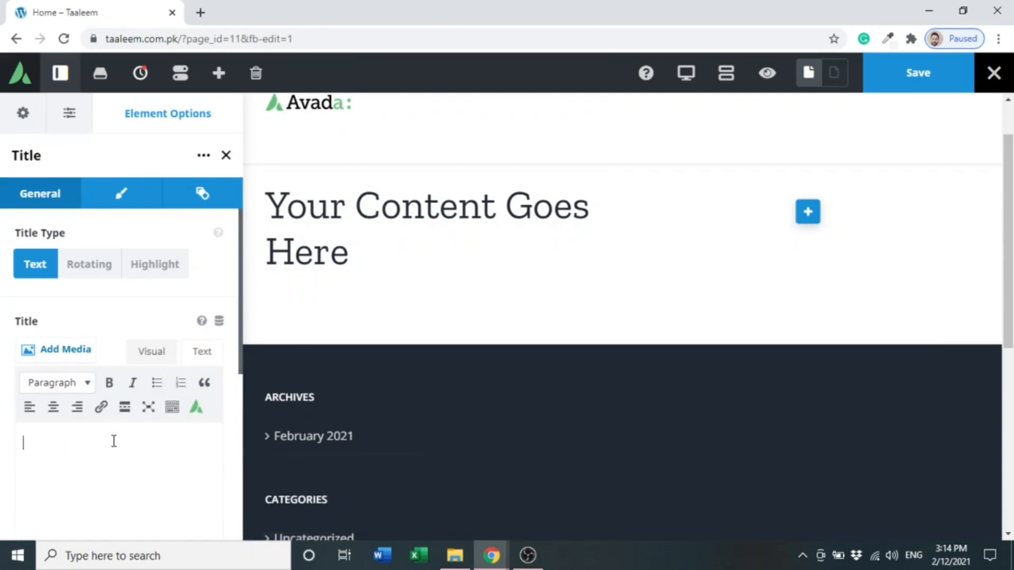
pyautogui.write('We')
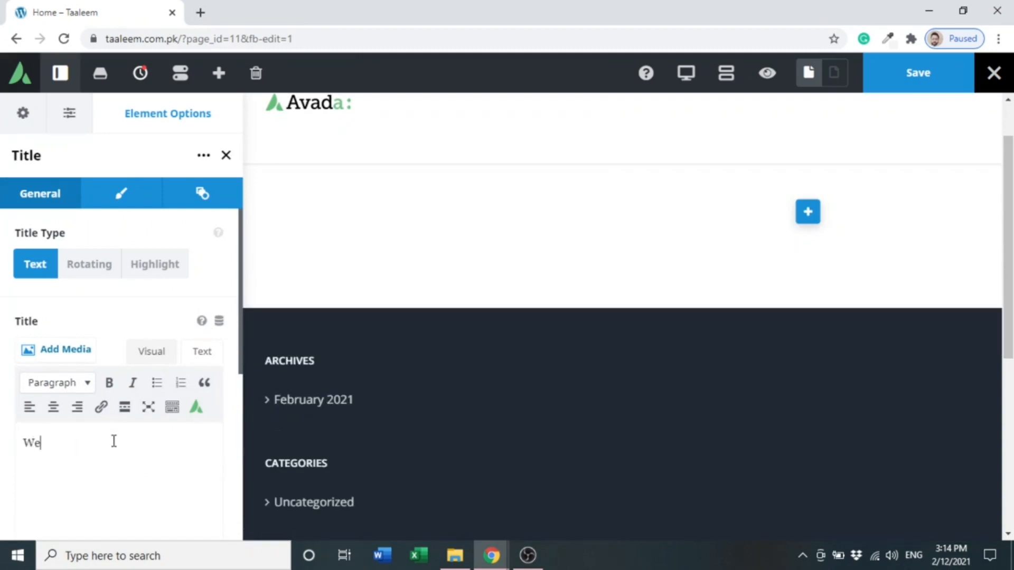
pyautogui.write('lcome to ')
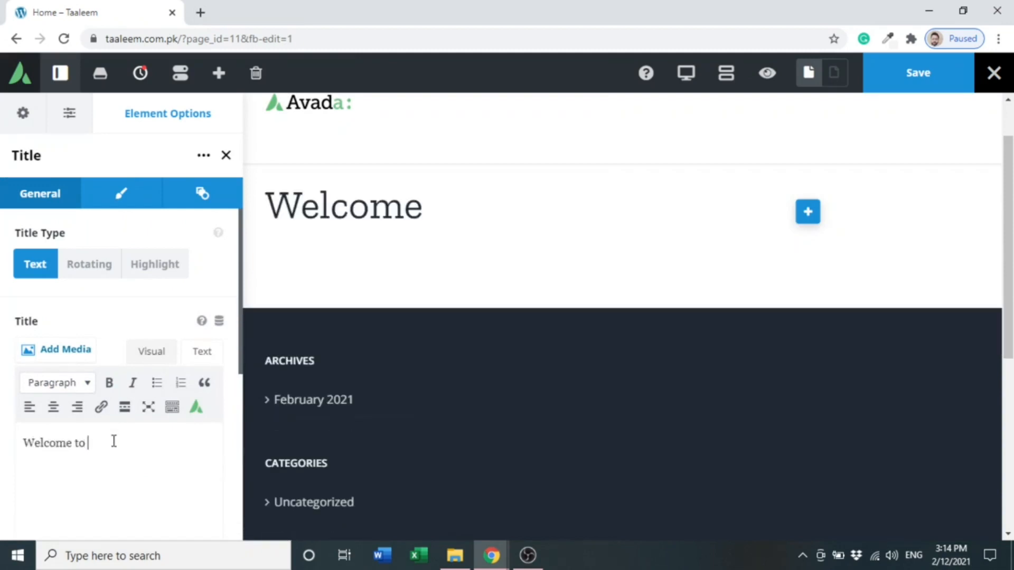
pyautogui.write('Digita')
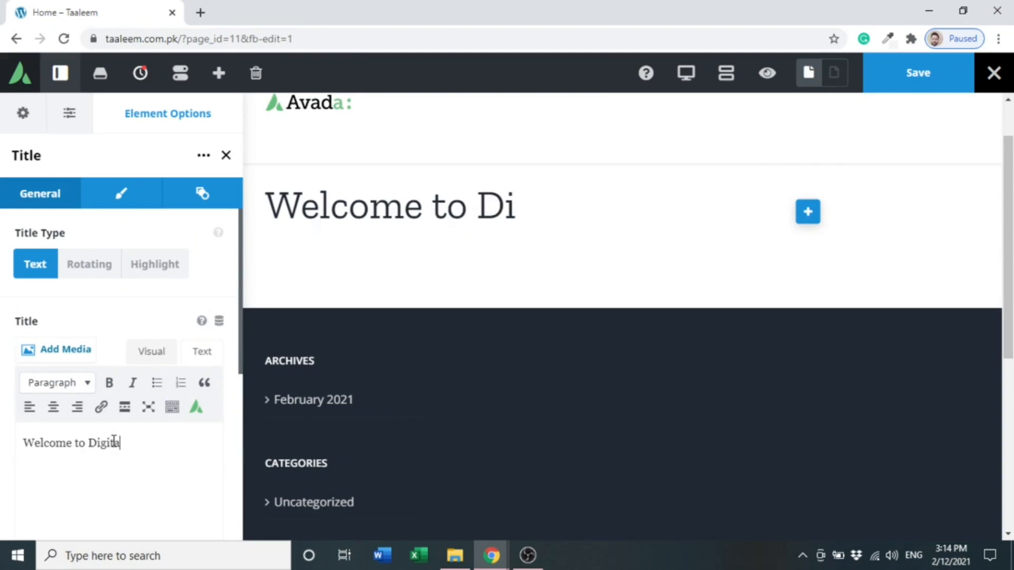
pyautogui.write('l Services')
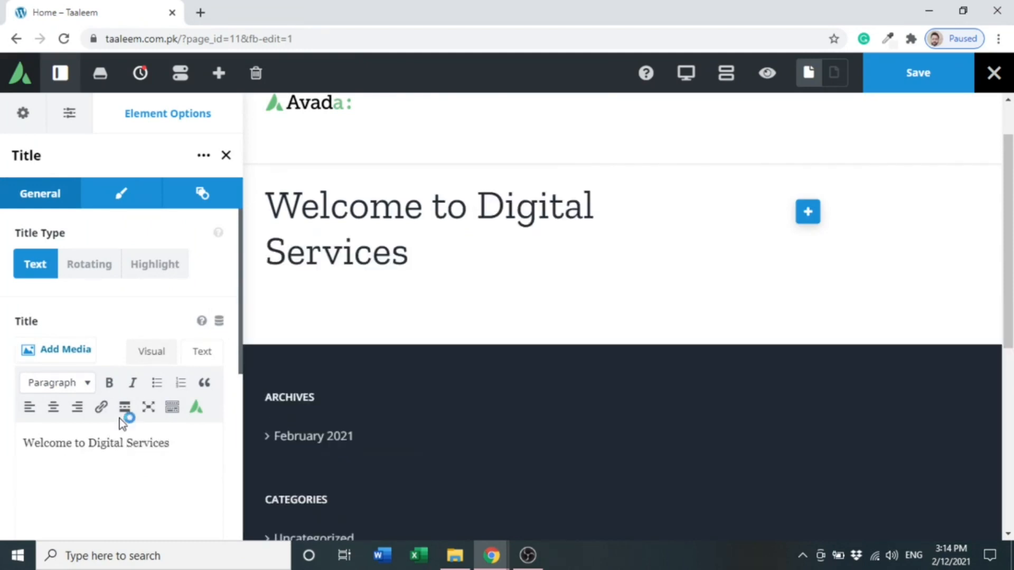
# - Center-align the title and set its font size to 70
pyautogui.click(125, 204)
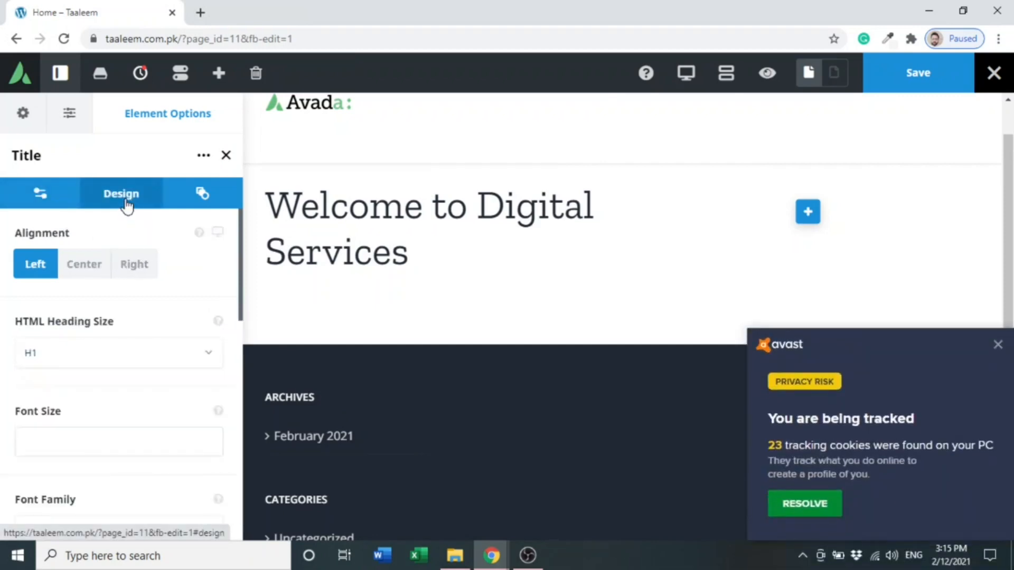
pyautogui.click(85, 267)
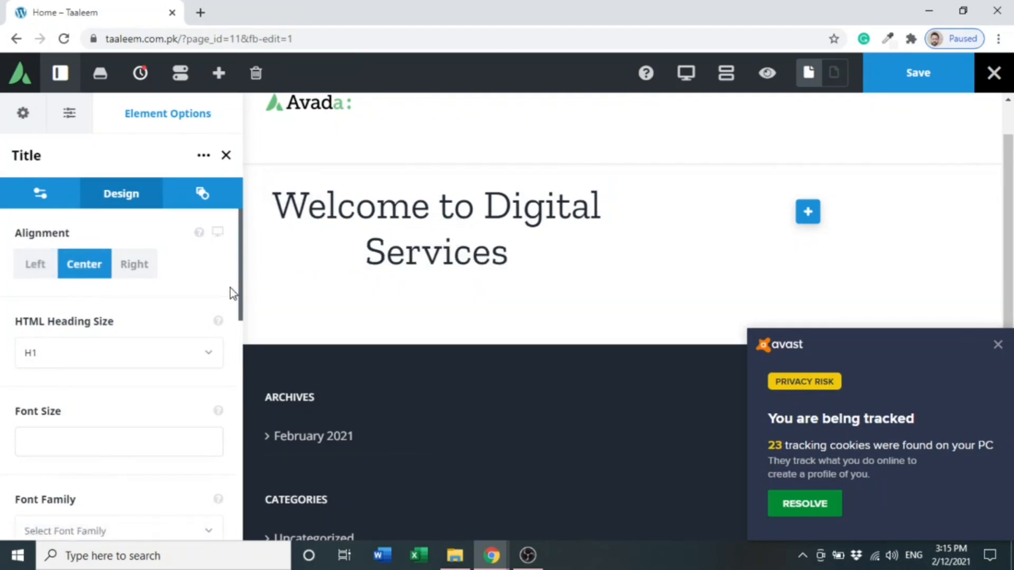
pyautogui.scroll(-3, 145, 323)
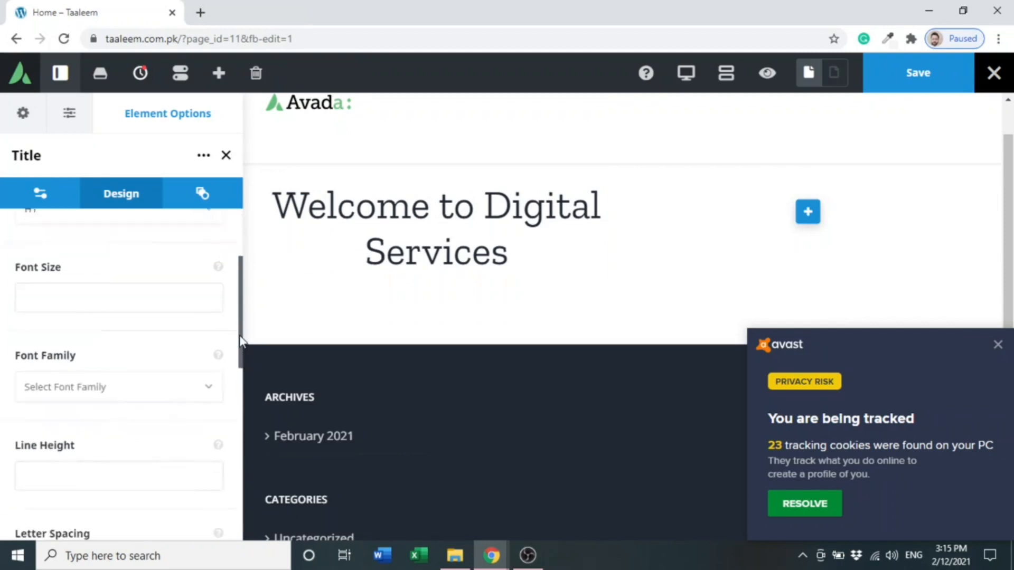
pyautogui.click(129, 280)
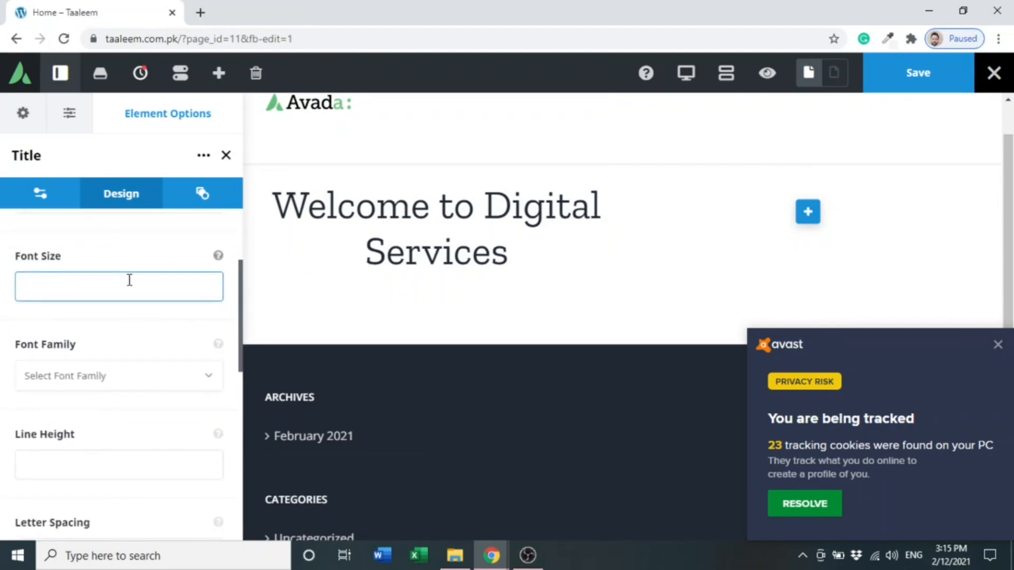
pyautogui.write('70')
# - Set the title's font family to Italianno
pyautogui.click(127, 384)
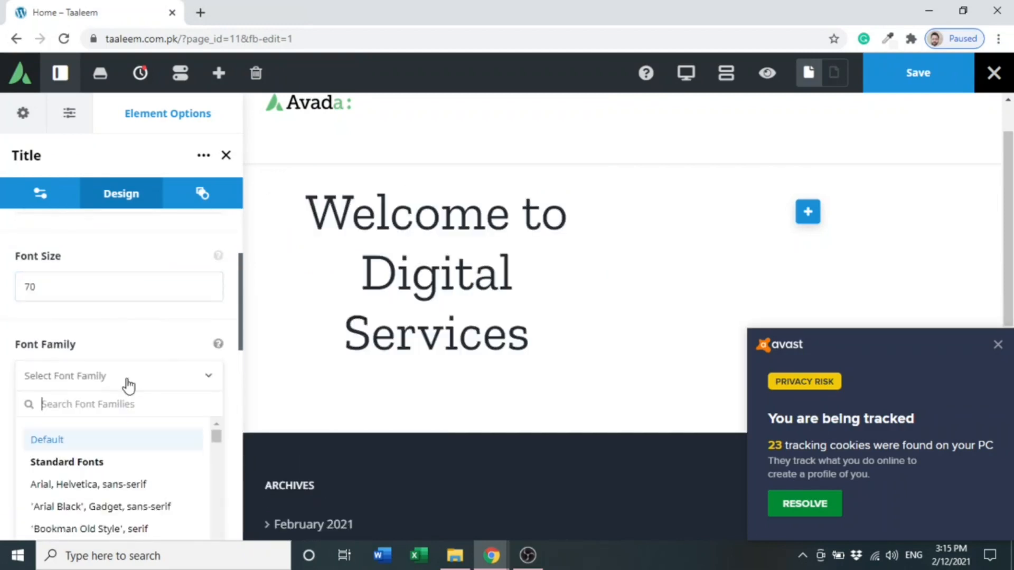
pyautogui.write('itali')
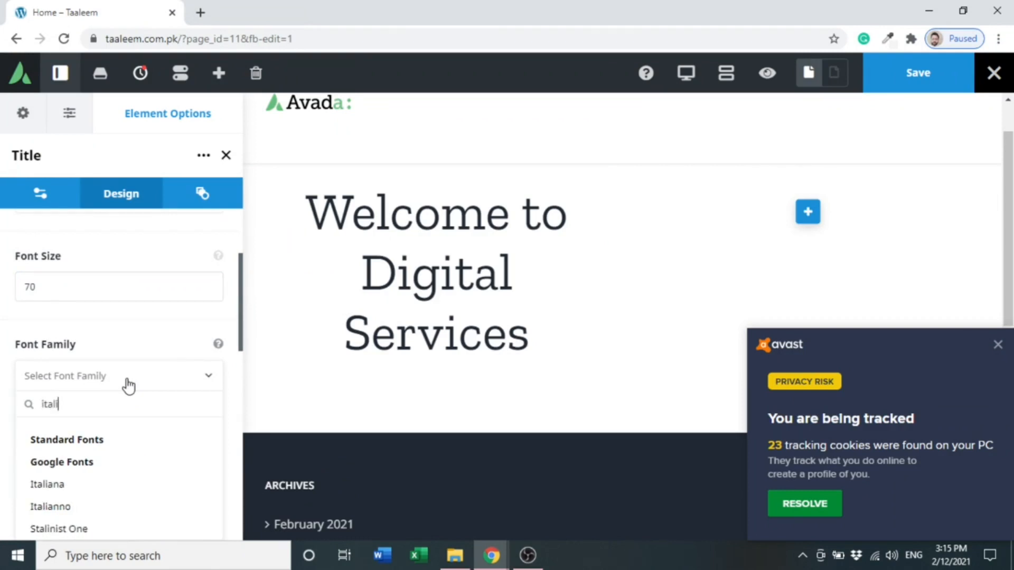
pyautogui.click(63, 507)
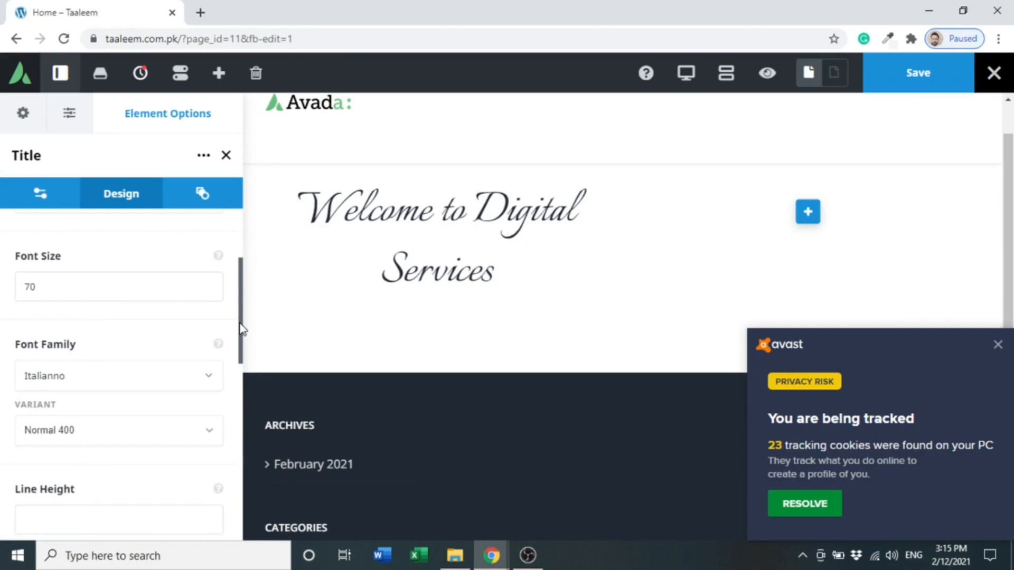
# - Set the title's line height to 1 and its letter spacing to 2
pyautogui.scroll(-2, 240, 333)
pyautogui.click(136, 407)
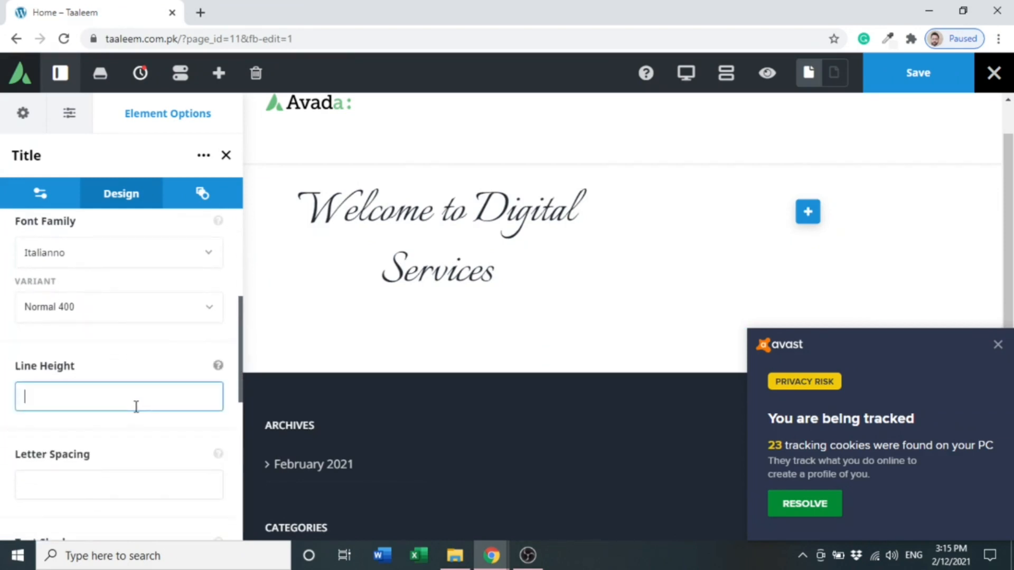
pyautogui.write('1')
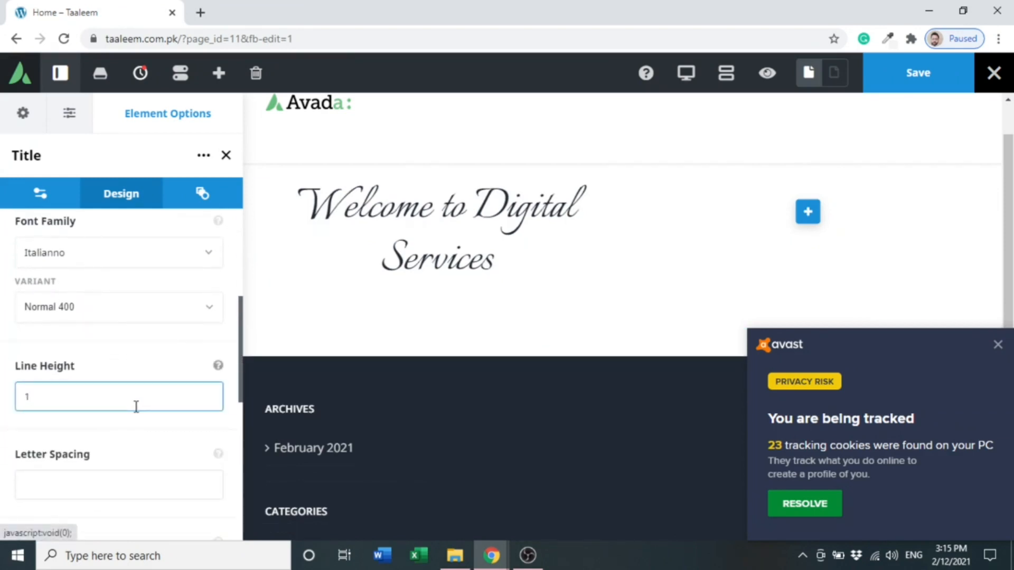
pyautogui.click(117, 486)
pyautogui.write('2')
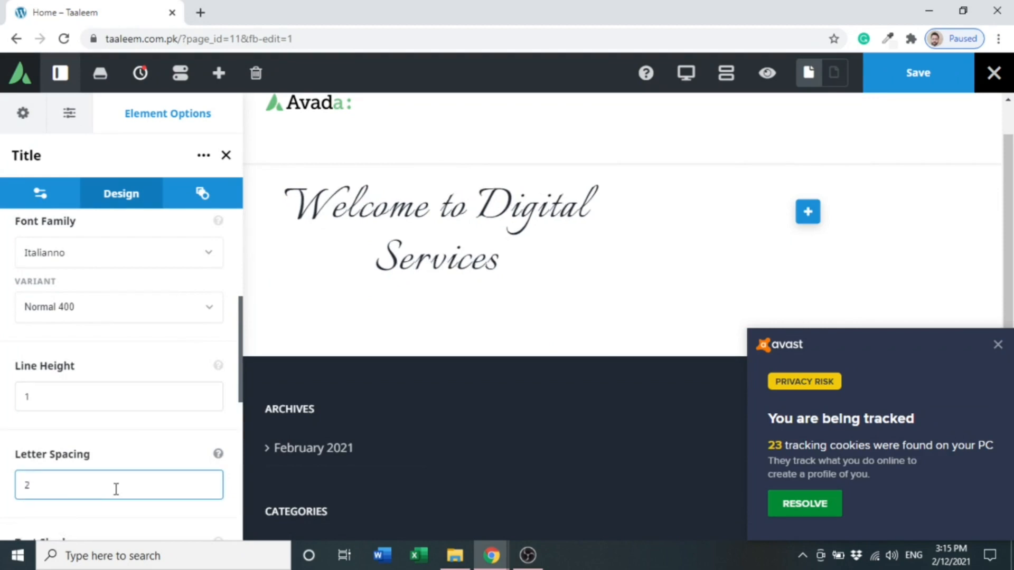
# - Set the title's separator style to None
pyautogui.moveTo(240, 372); pyautogui.dragTo(240, 502)
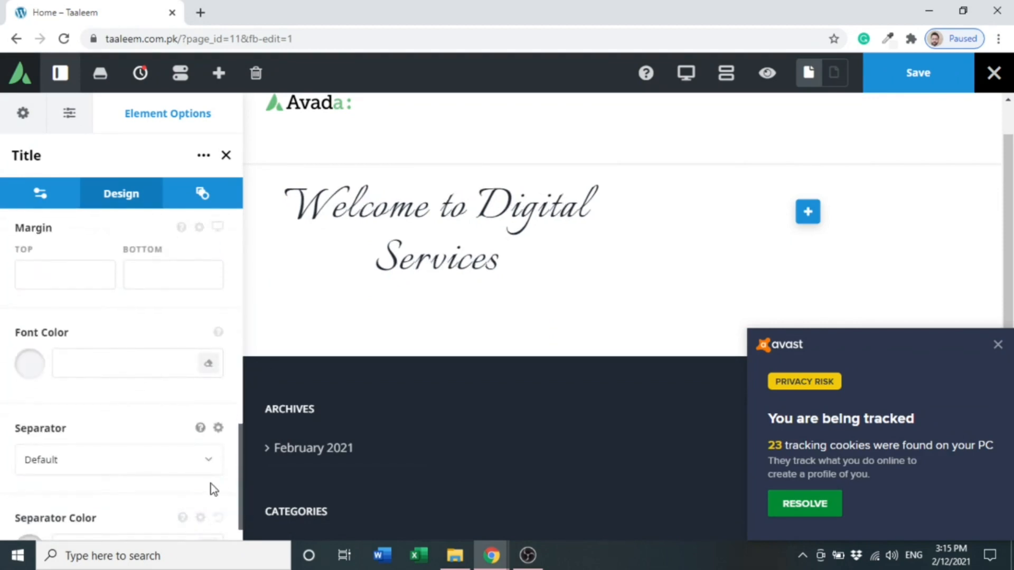
pyautogui.click(197, 471)
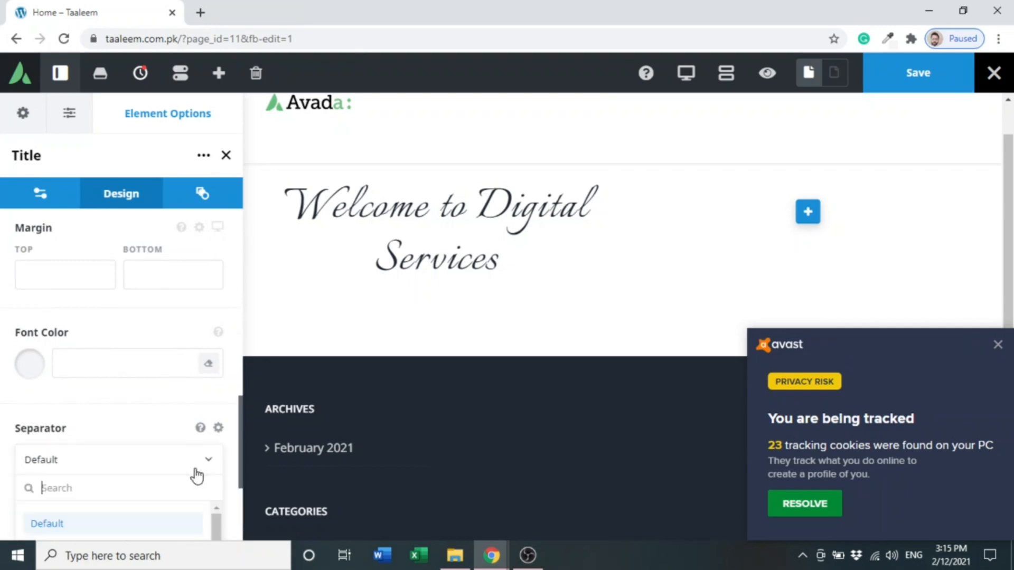
pyautogui.moveTo(239, 407); pyautogui.dragTo(240, 455)
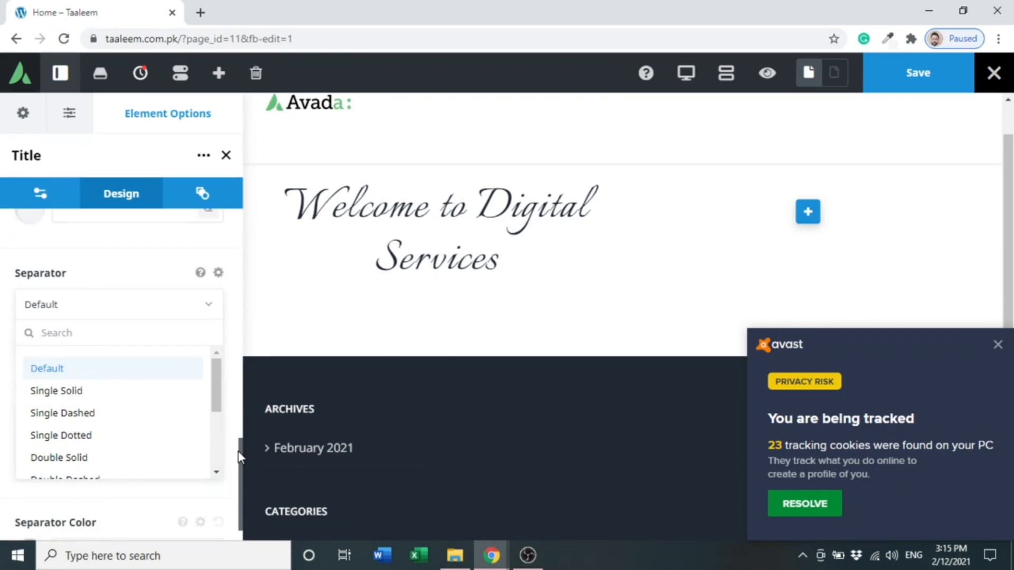
pyautogui.moveTo(216, 407); pyautogui.dragTo(217, 464)
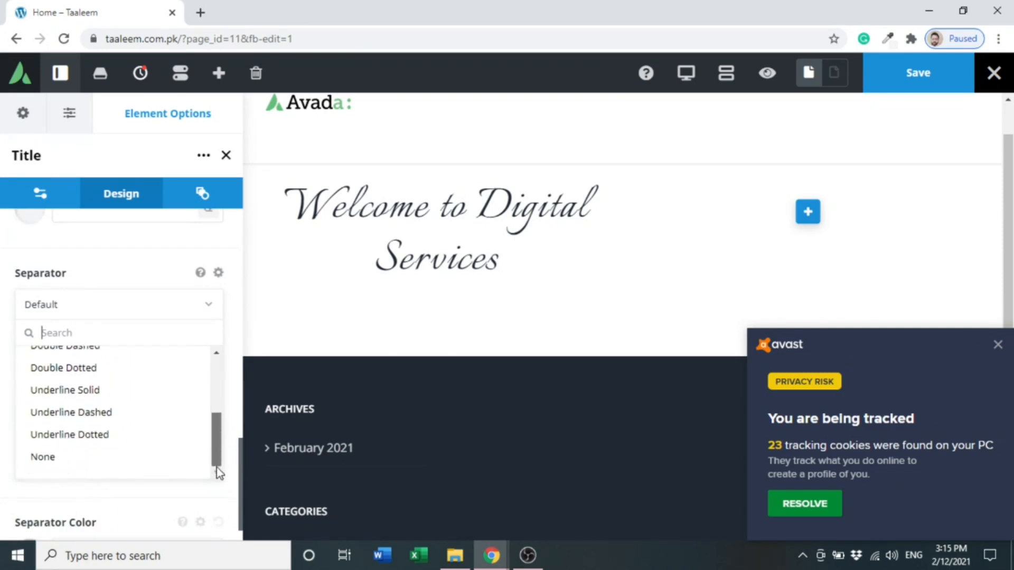
pyautogui.click(82, 469)
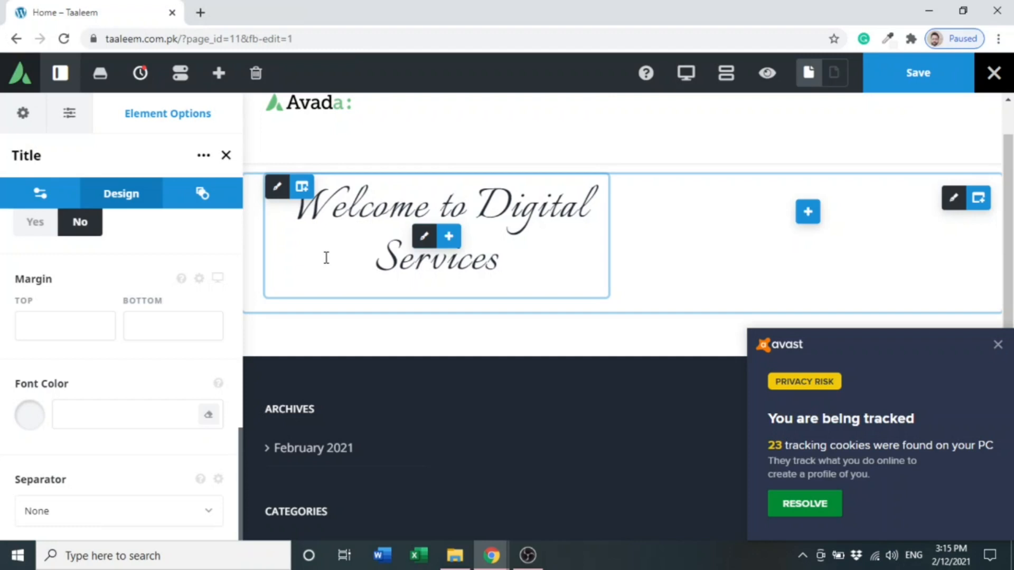
# - Add a Text Block element below the title by searching the element list for text
pyautogui.click(448, 238)
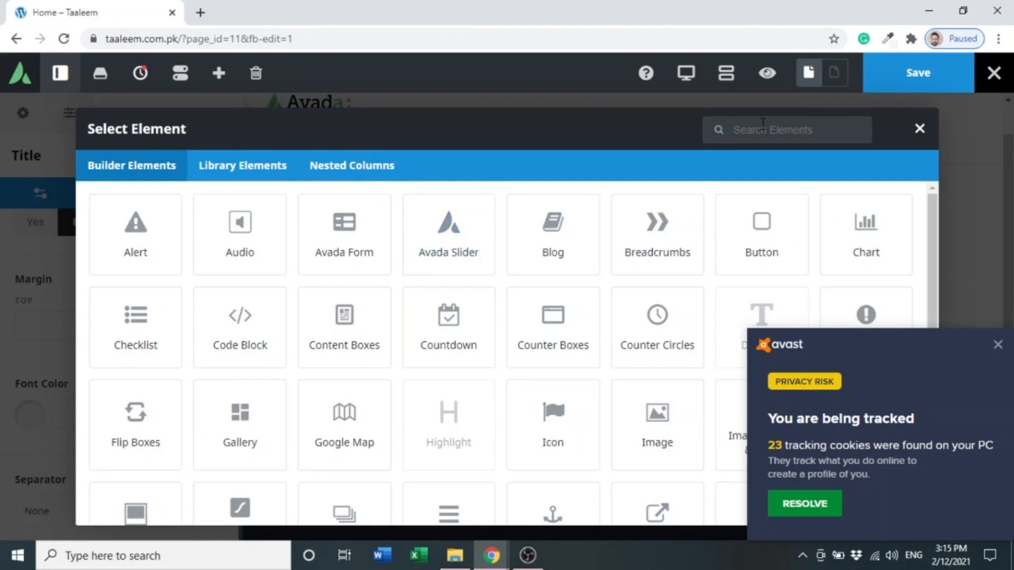
pyautogui.write('text')
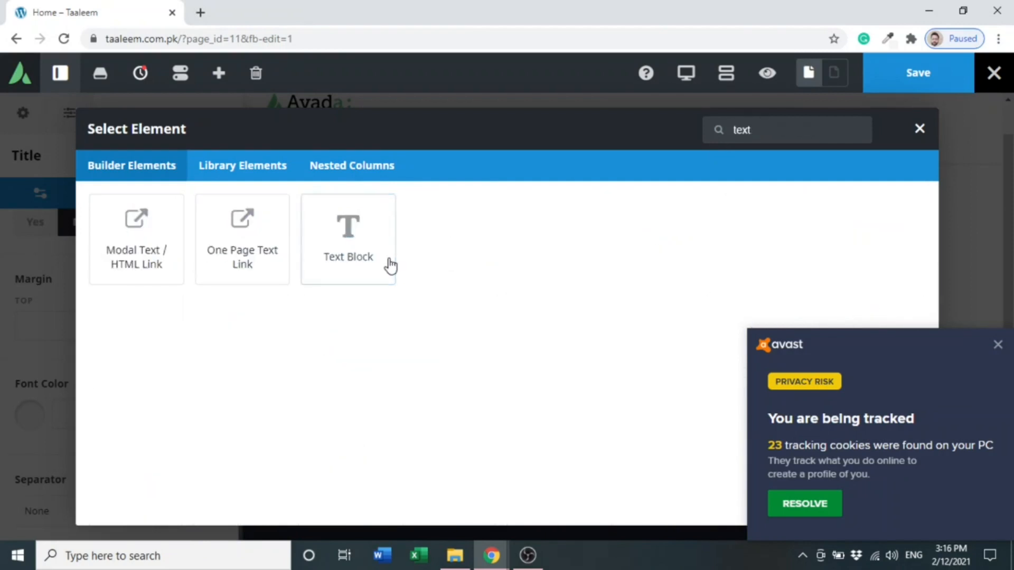
pyautogui.click(341, 263)
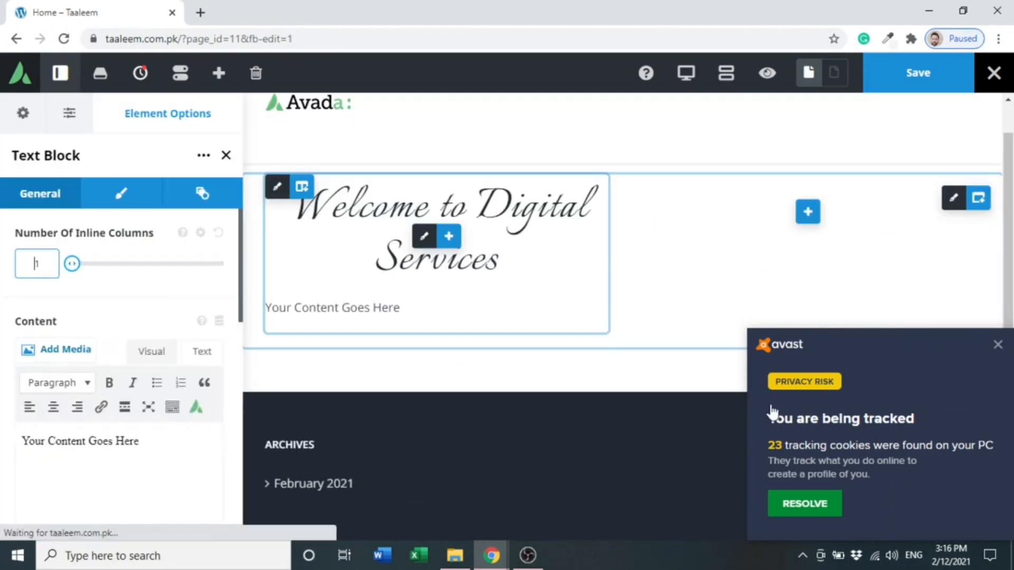
pyautogui.click(993, 346)
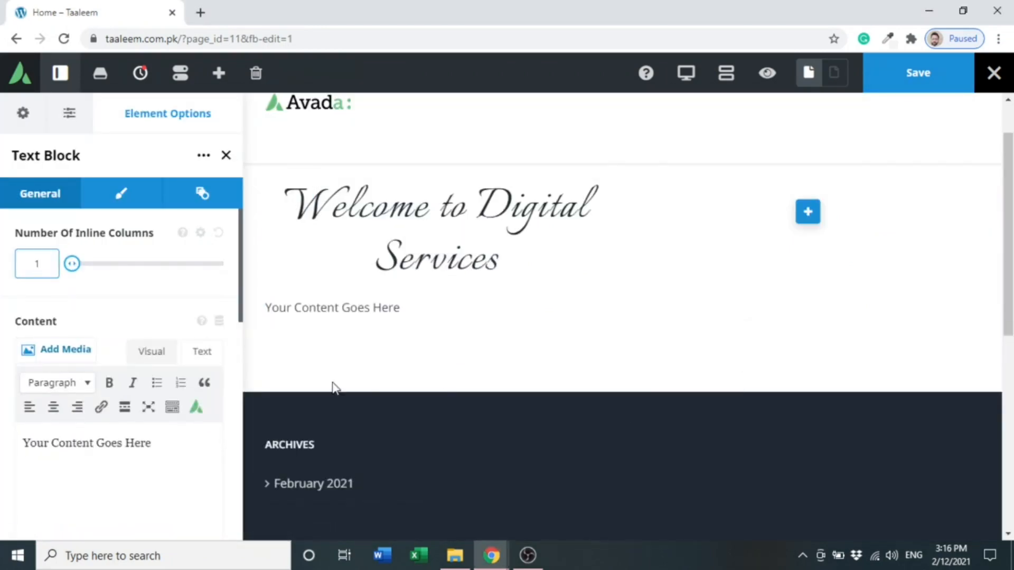
# - Replace the text block content with "Grow your Business with Us" and center-align it
pyautogui.click(160, 443)
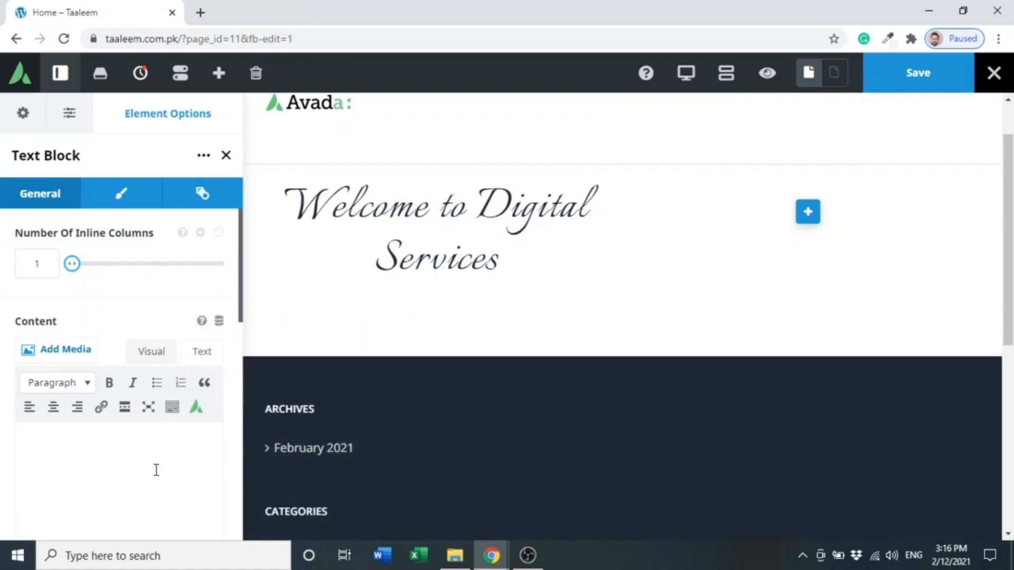
pyautogui.write('Gro w')
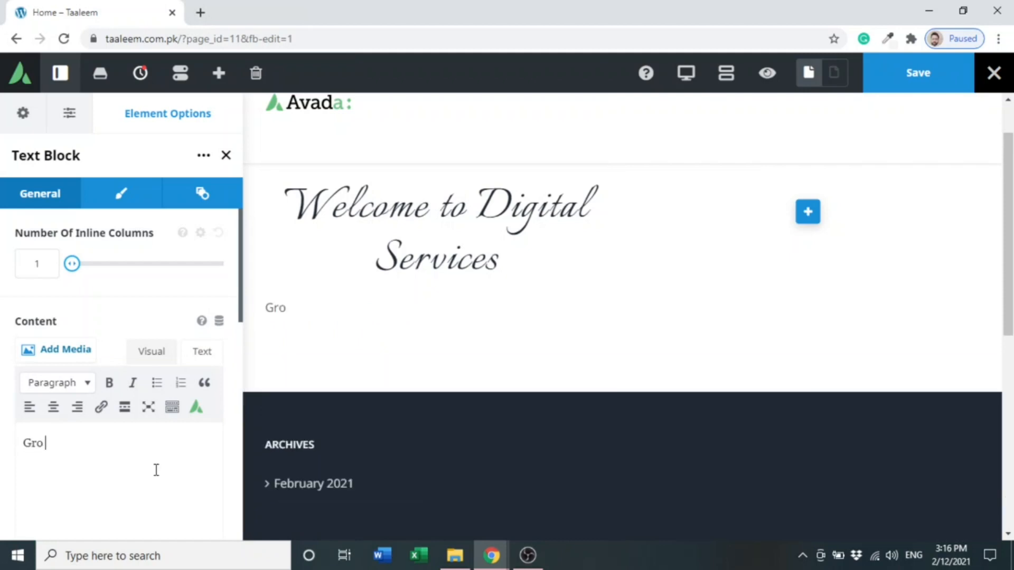
pyautogui.press('BackSpace')
pyautogui.press('BackSpace')
pyautogui.write('w your Busines')
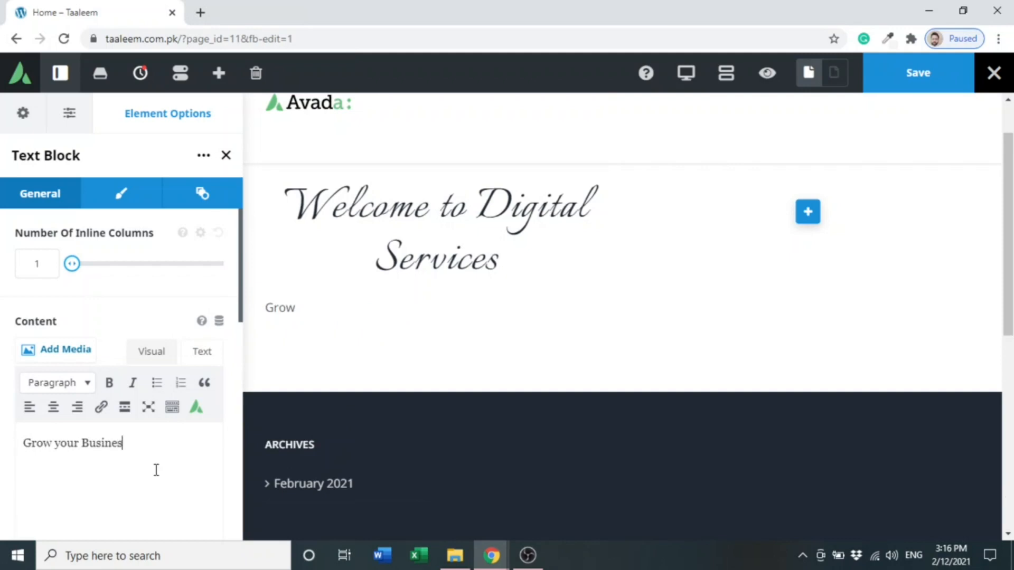
pyautogui.write('s with ')
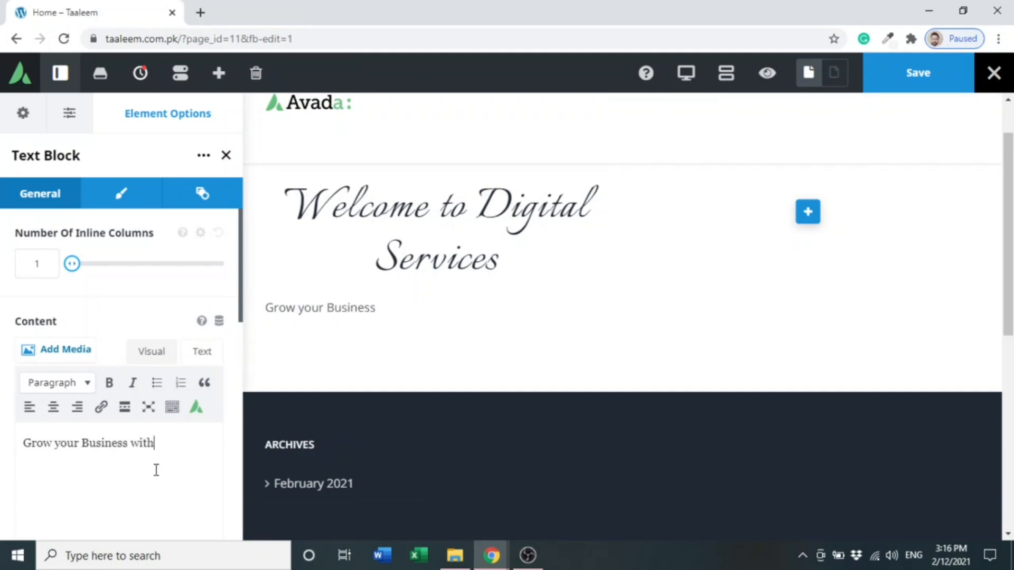
pyautogui.write('Us')
pyautogui.tripleClick(61, 442)
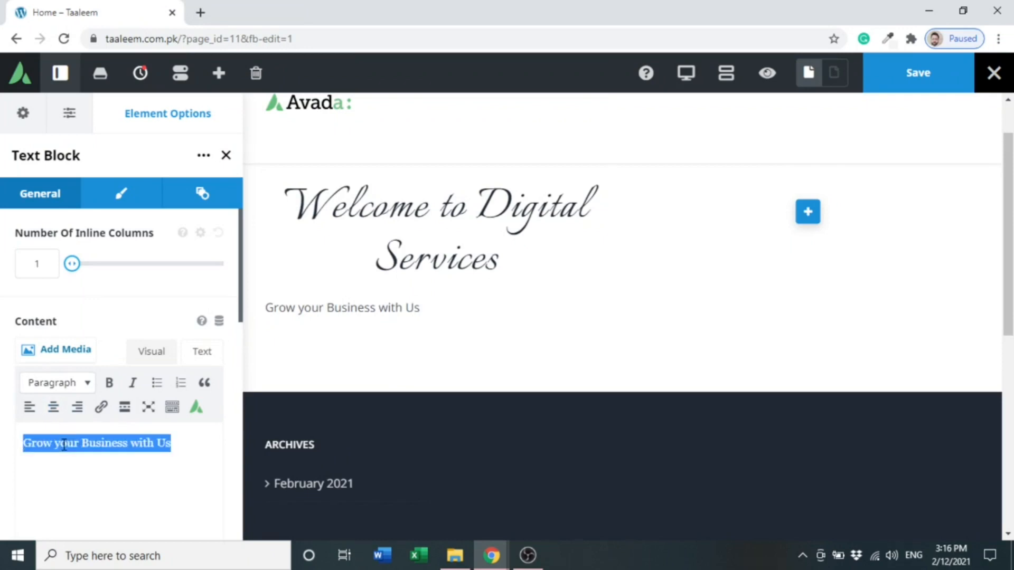
pyautogui.click(54, 407)
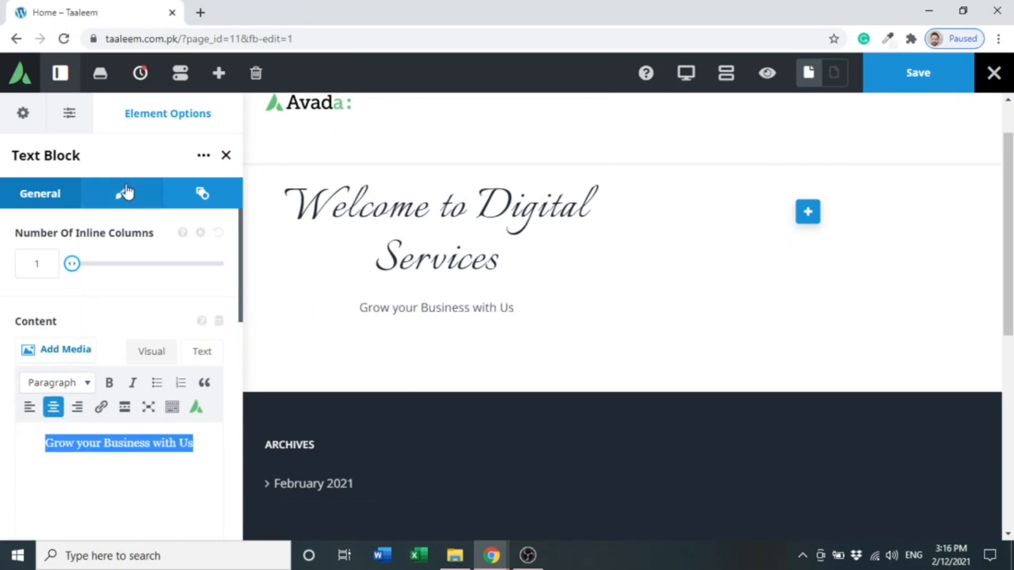
# - Set the text block's font size to 25, line height to 1 and letter spacing to 1
pyautogui.click(127, 190)
pyautogui.write('25')
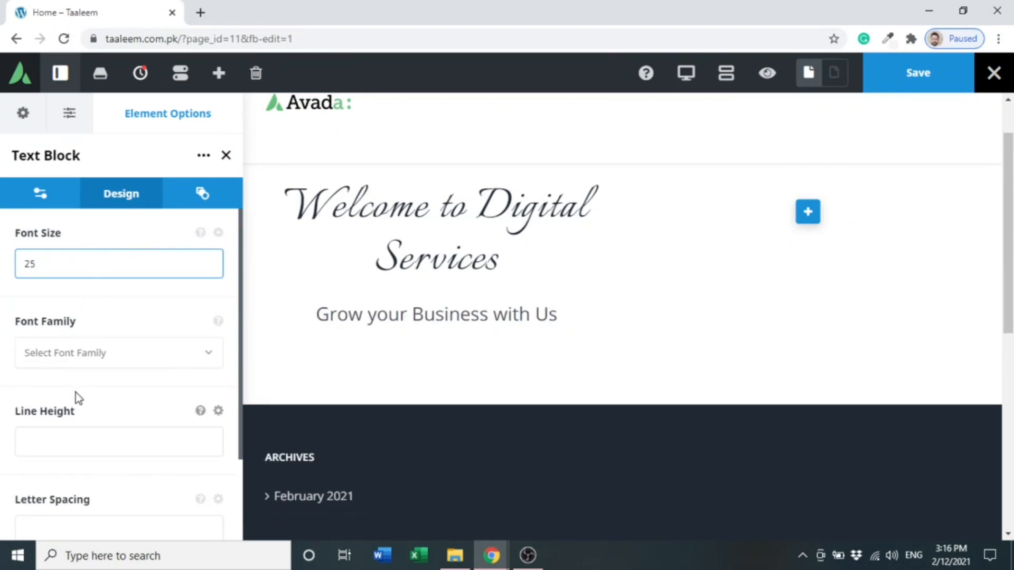
pyautogui.click(79, 441)
pyautogui.write('1')
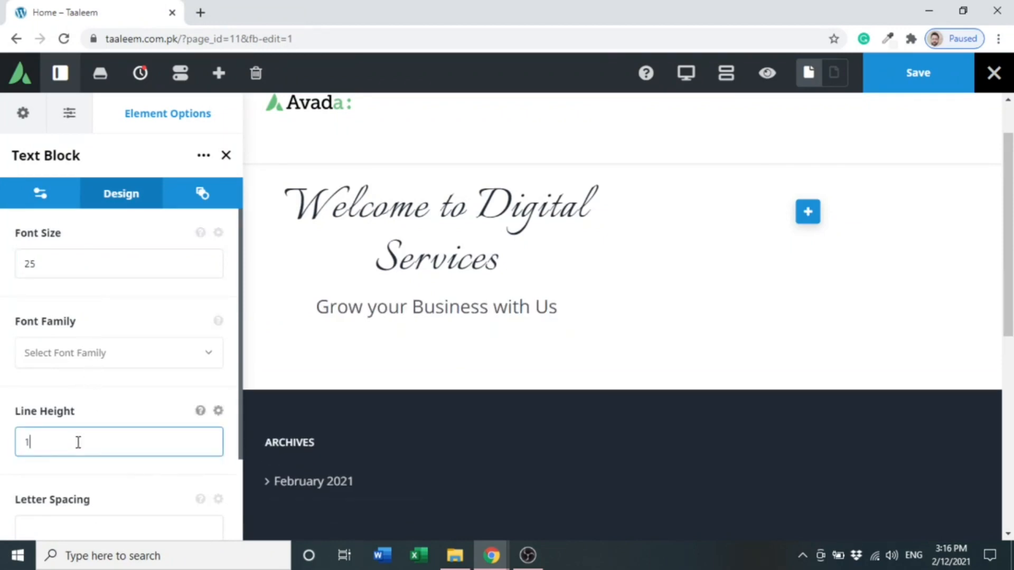
pyautogui.click(73, 523)
pyautogui.write('1')
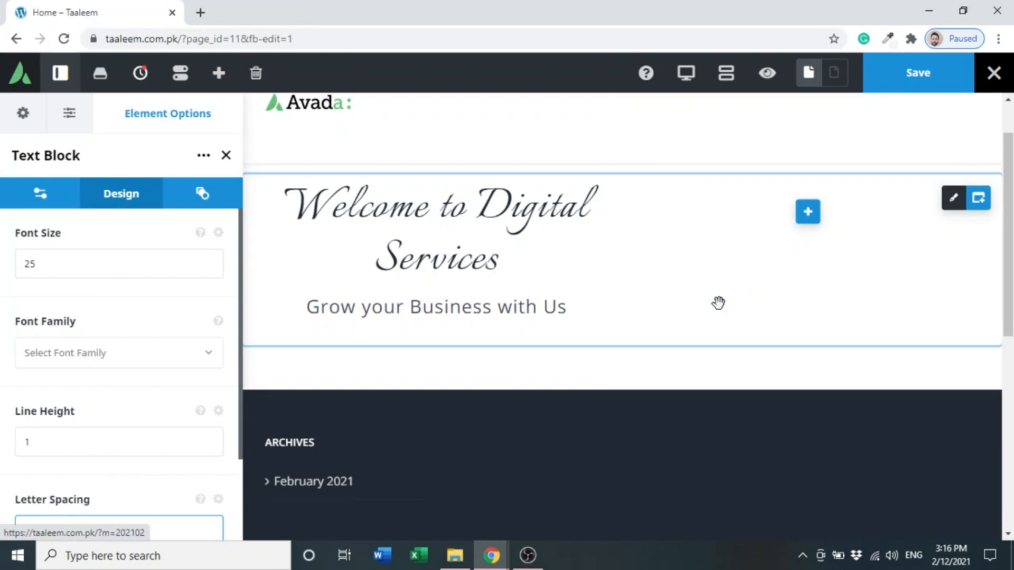
# - Add an Image element beside the text column and insert the uploaded illustration from the media library
pyautogui.click(808, 216)
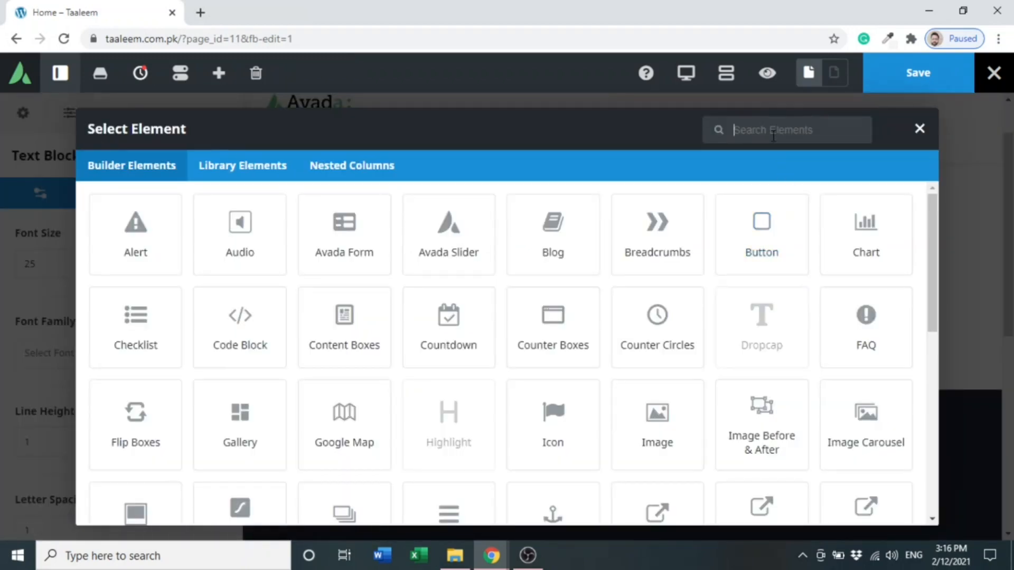
pyautogui.write('image')
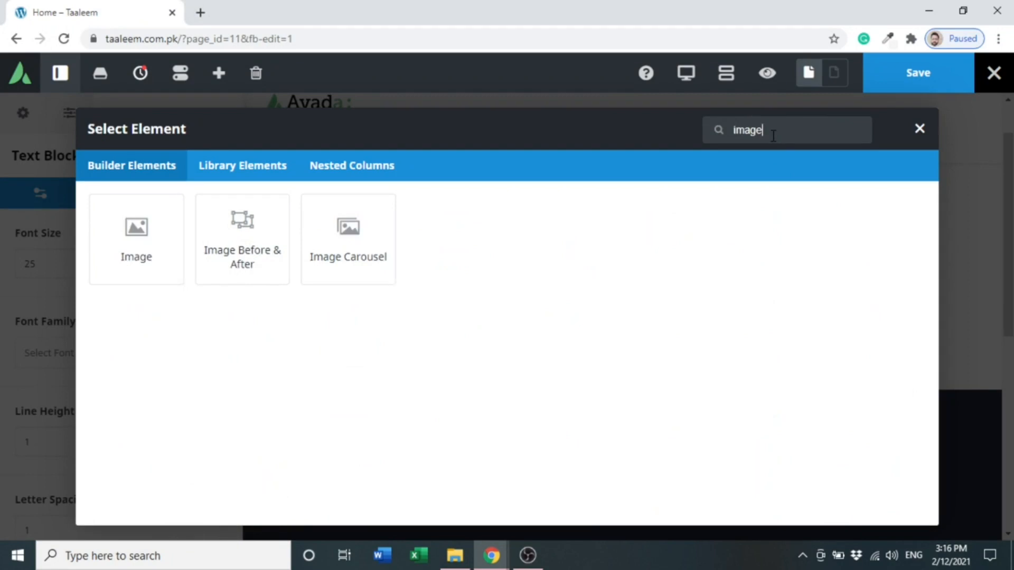
pyautogui.click(125, 274)
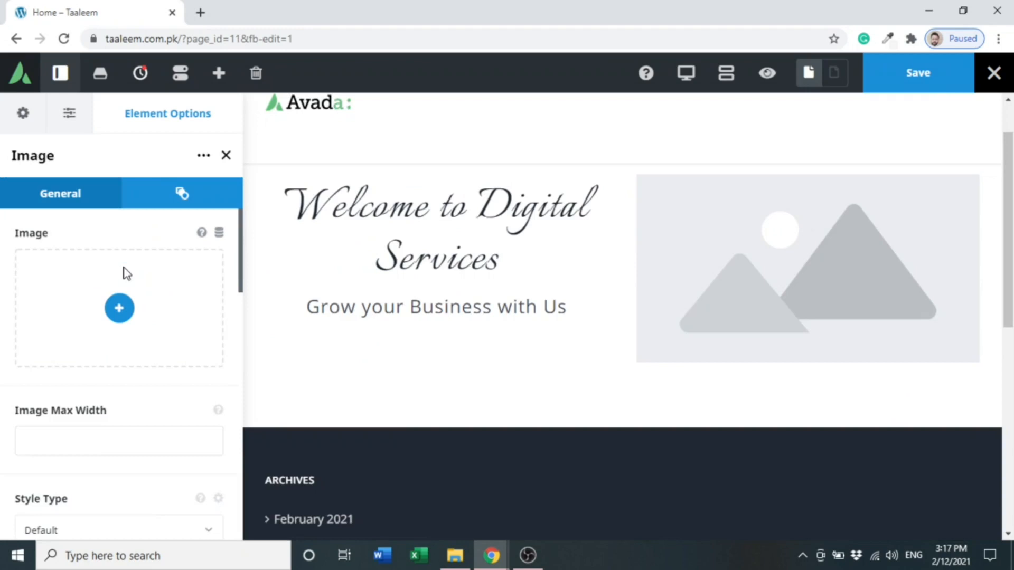
pyautogui.click(115, 317)
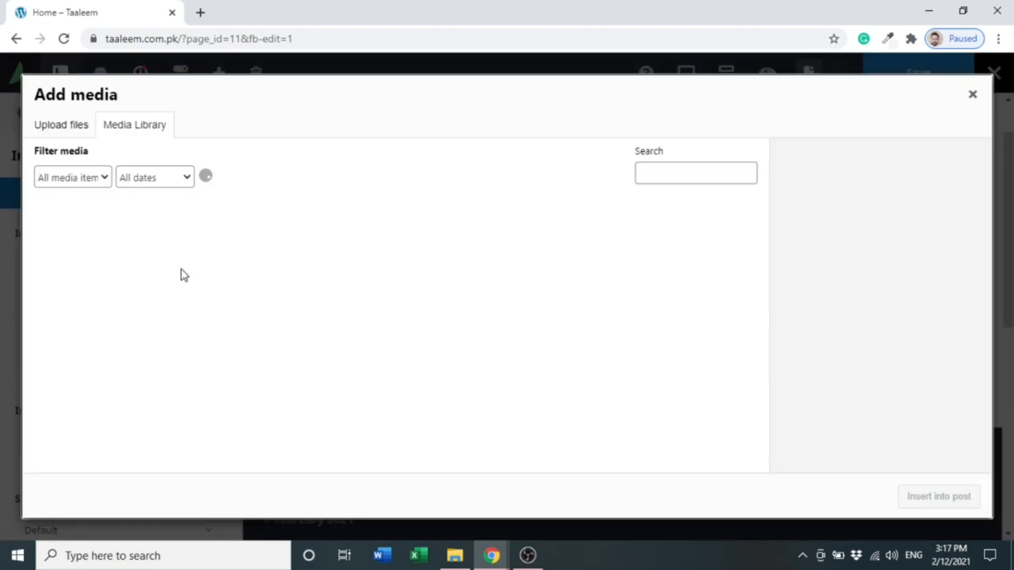
pyautogui.click(82, 239)
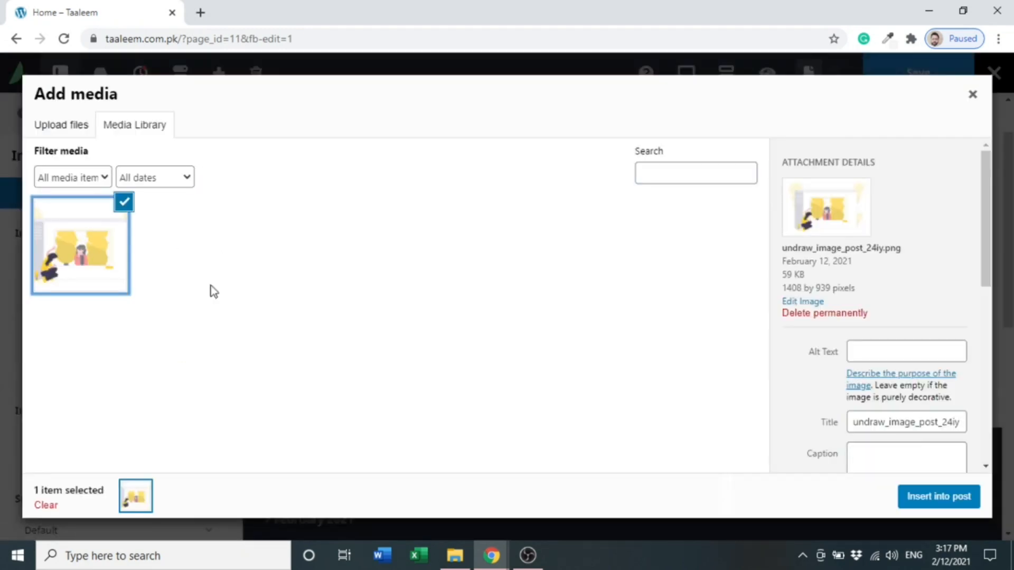
pyautogui.click(926, 497)
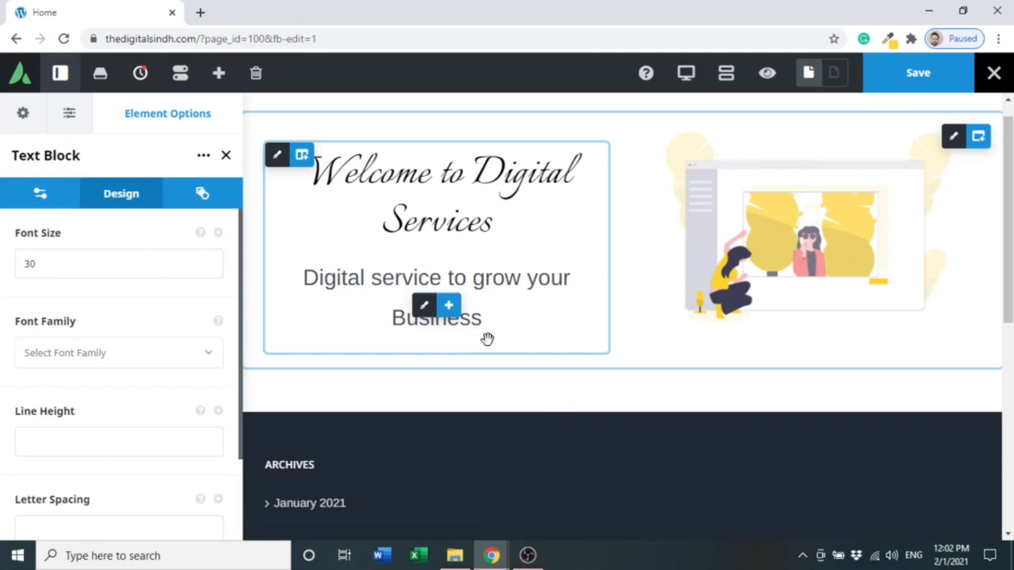
# - Add a Button element below the tagline text block
pyautogui.moveTo(450, 317)
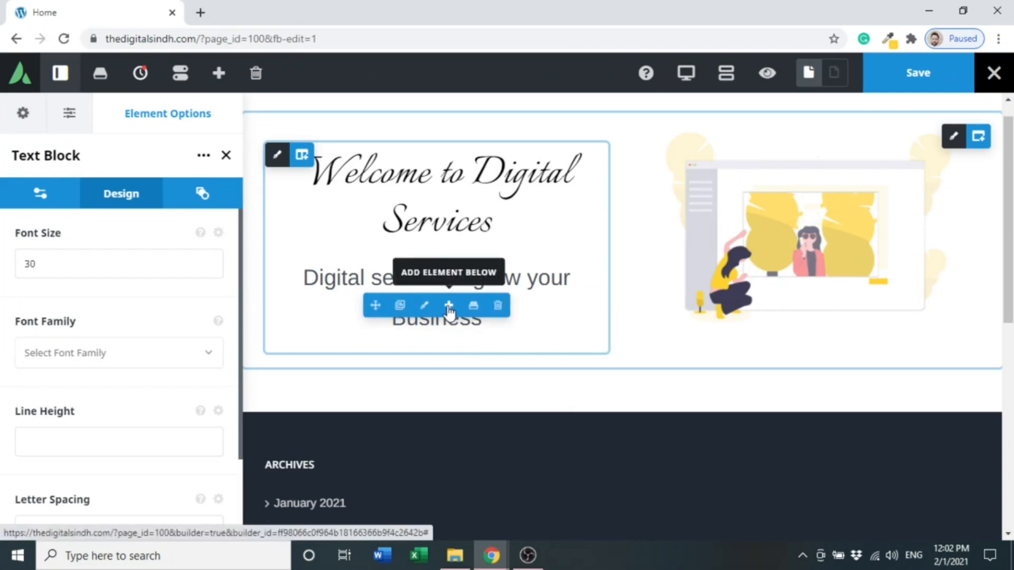
pyautogui.click(448, 307)
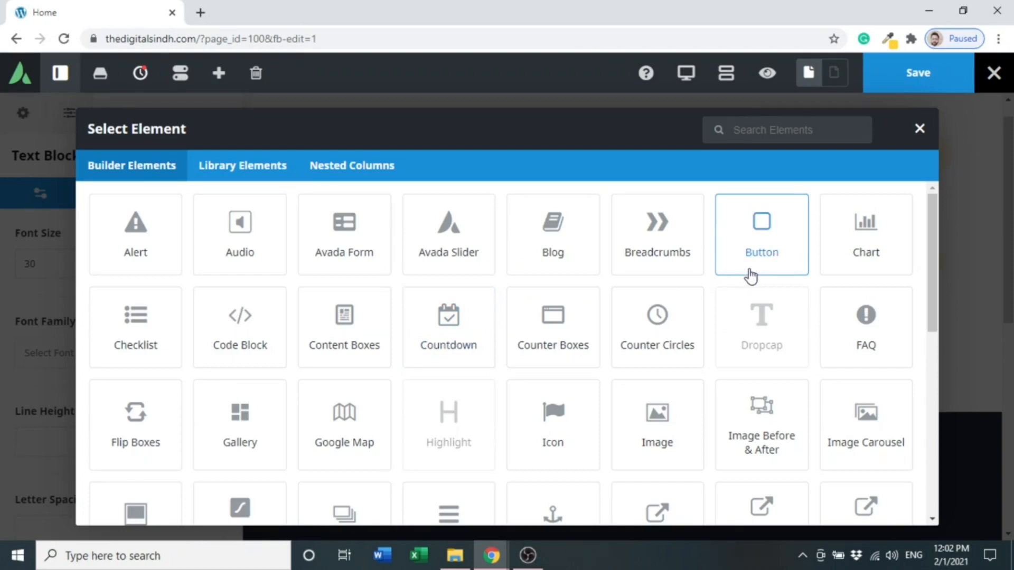
pyautogui.click(769, 256)
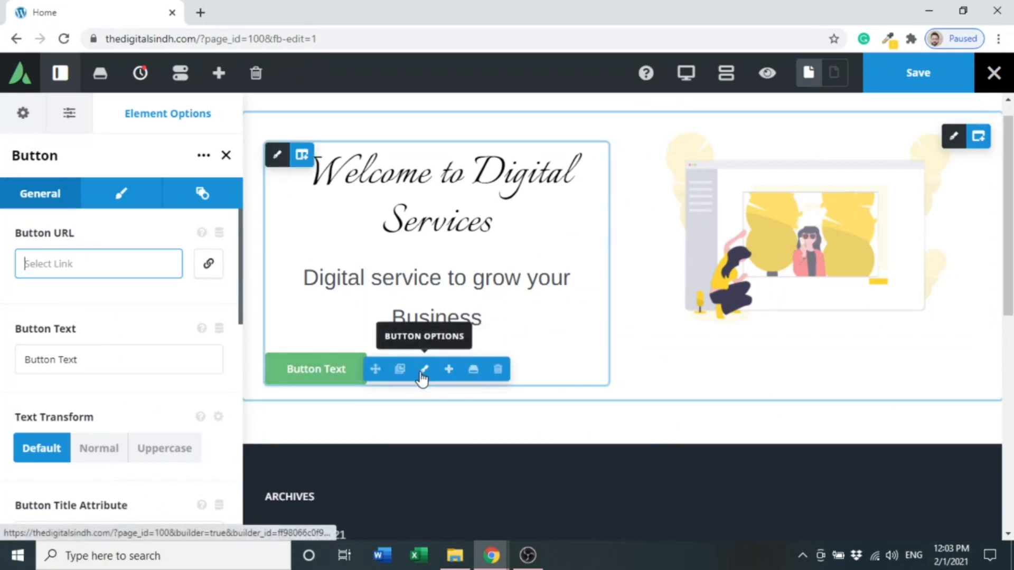
# - Replace the button text with "Grow Now"
pyautogui.click(116, 359)
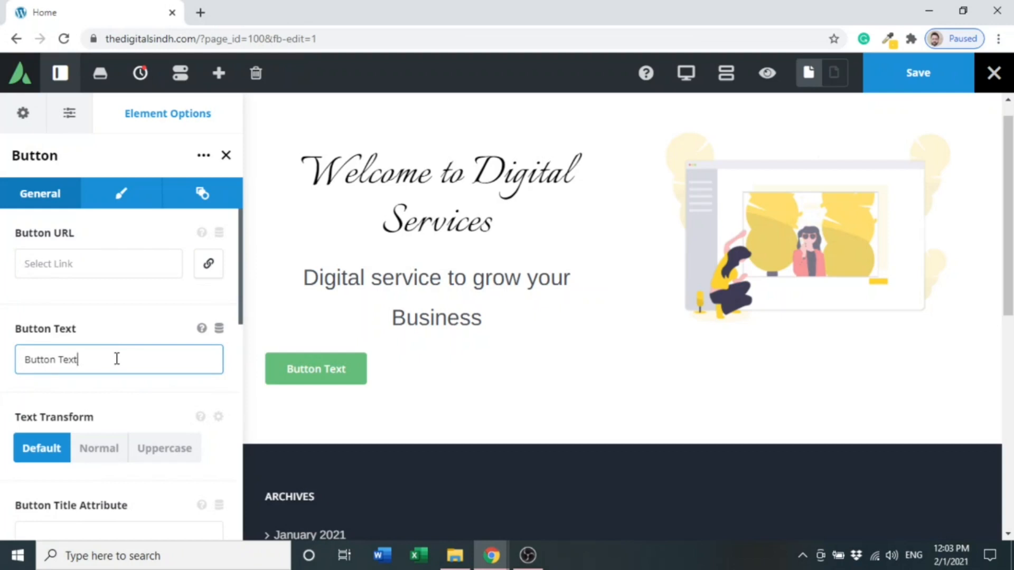
pyautogui.press('BackSpace')
pyautogui.press('BackSpace')
pyautogui.press('BackSpace')
pyautogui.press('BackSpace')
pyautogui.press('BackSpace')
pyautogui.press('BackSpace')
pyautogui.press('BackSpace')
pyautogui.press('BackSpace')
pyautogui.press('BackSpace')
pyautogui.press('BackSpace')
pyautogui.press('BackSpace')
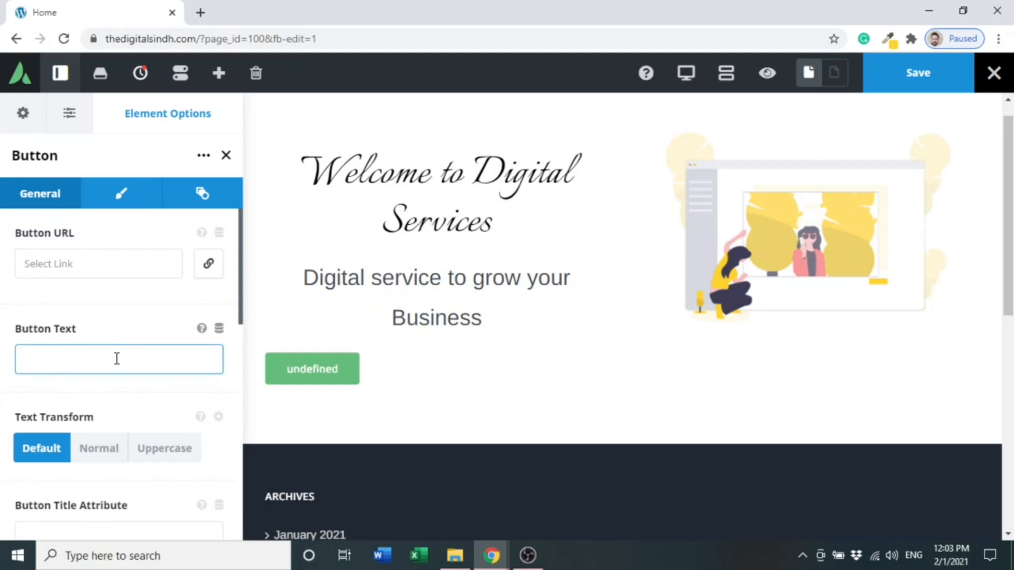
pyautogui.write('Gr')
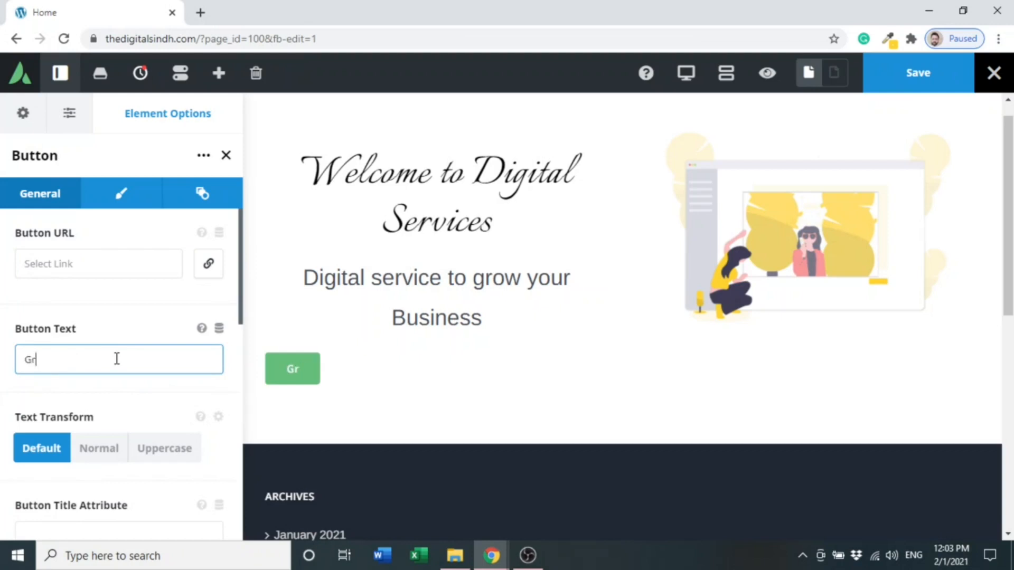
pyautogui.write('ow Now')
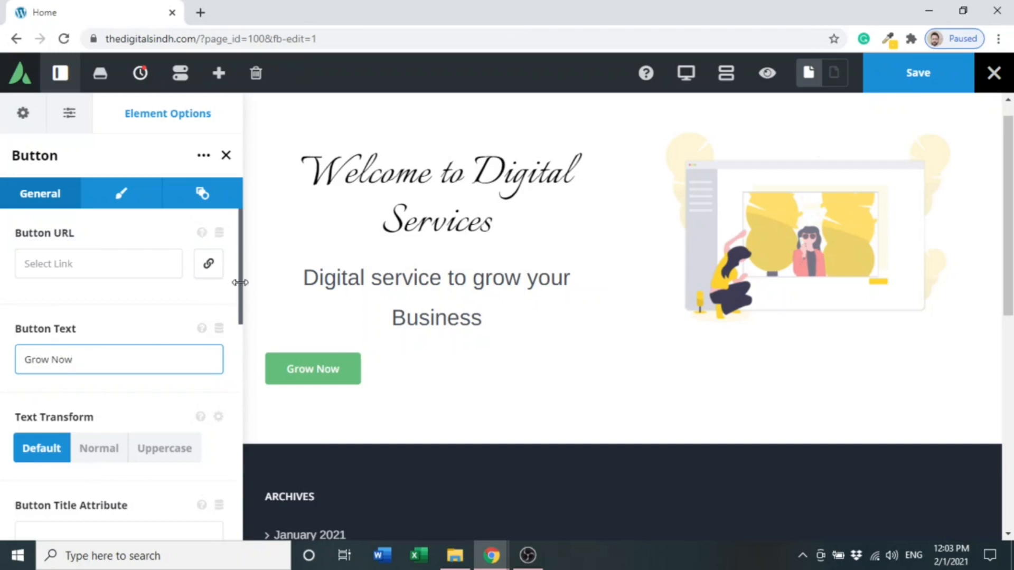
# - Set the button style to Custom with gradient top and bottom colors both #FFD230
pyautogui.click(127, 205)
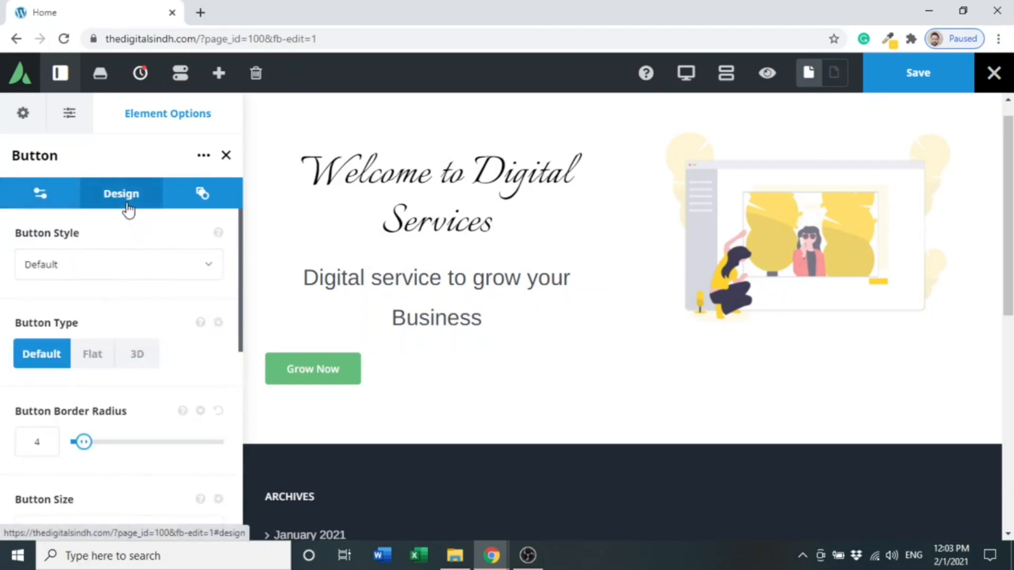
pyautogui.click(132, 281)
pyautogui.click(92, 354)
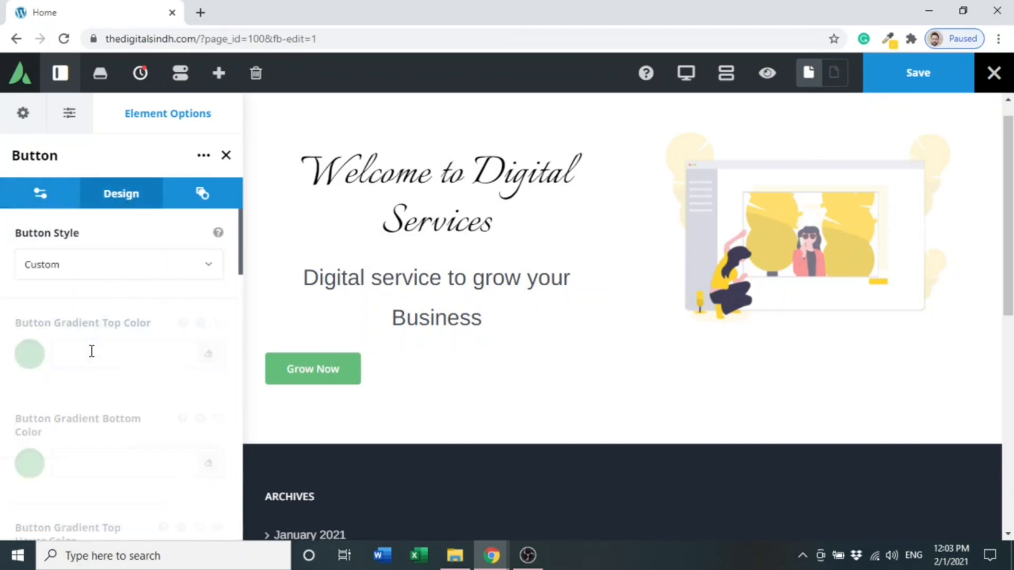
pyautogui.click(92, 351)
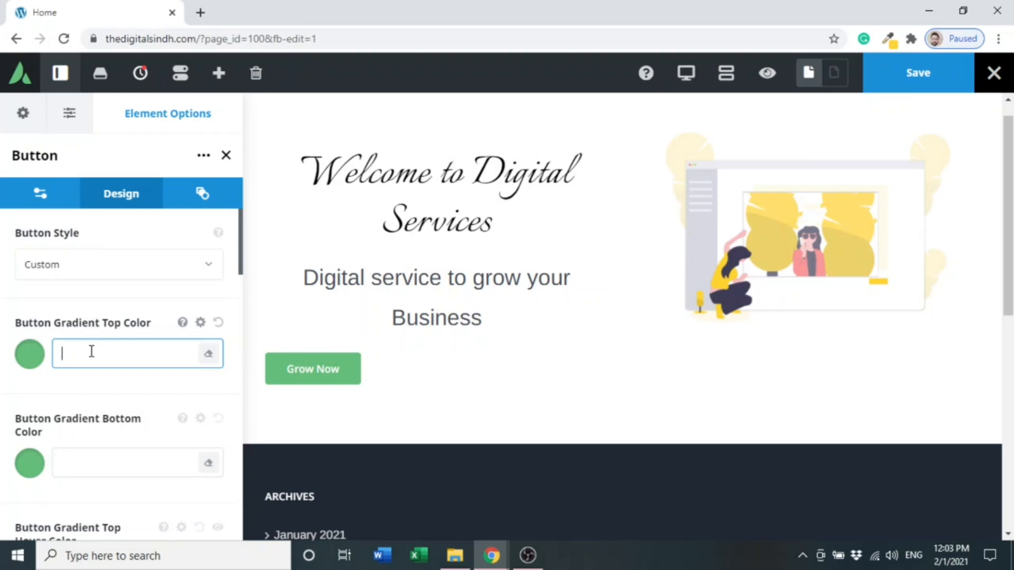
pyautogui.write('#FFD200')
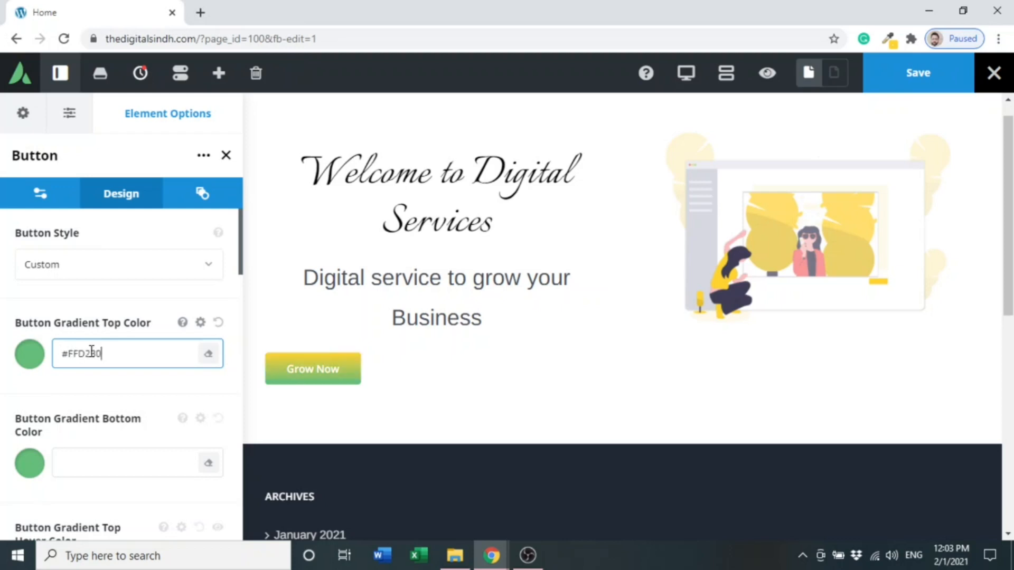
pyautogui.click(106, 466)
pyautogui.write('#FFD230')
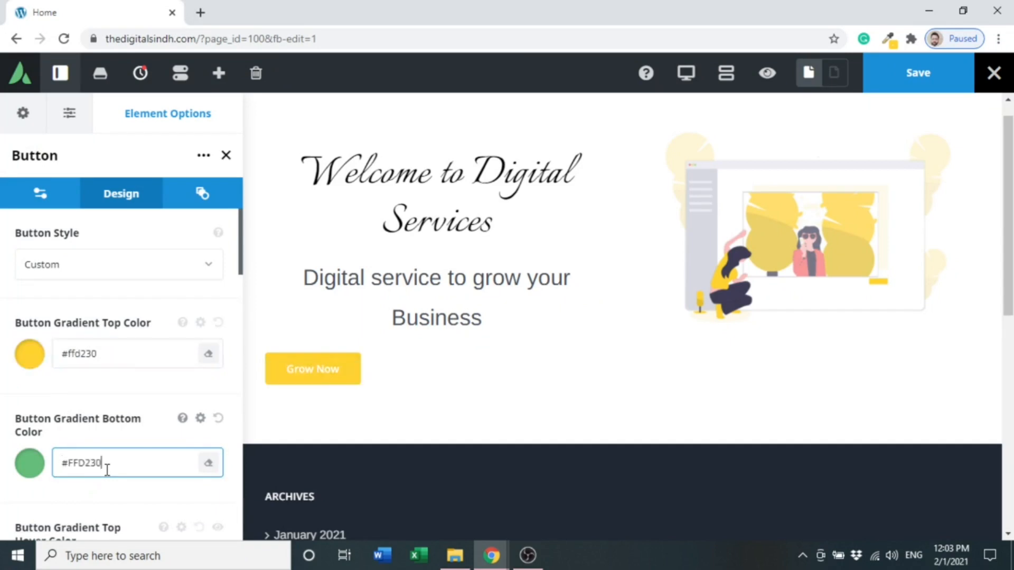
pyautogui.moveTo(235, 262); pyautogui.dragTo(238, 306)
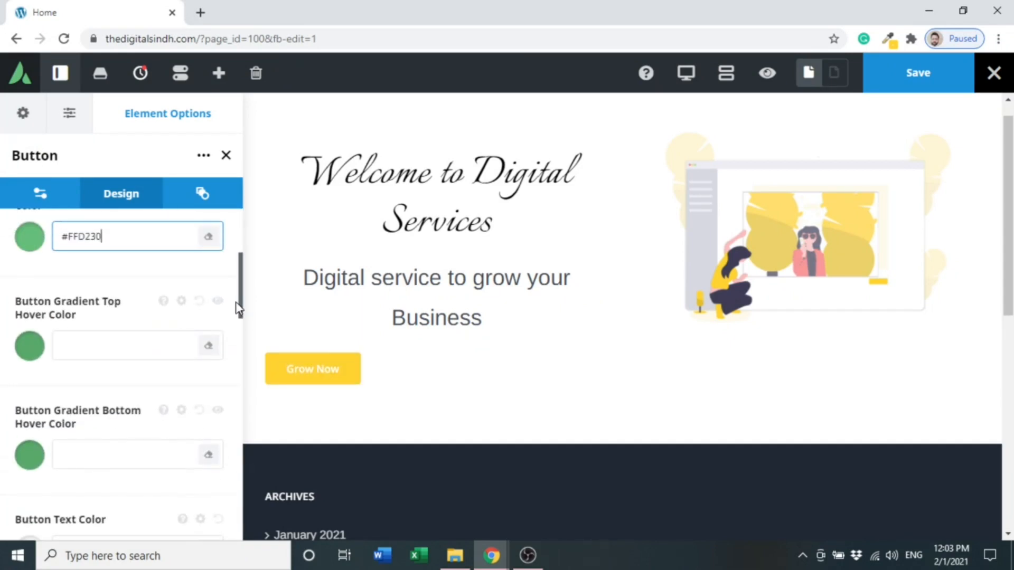
pyautogui.click(95, 276)
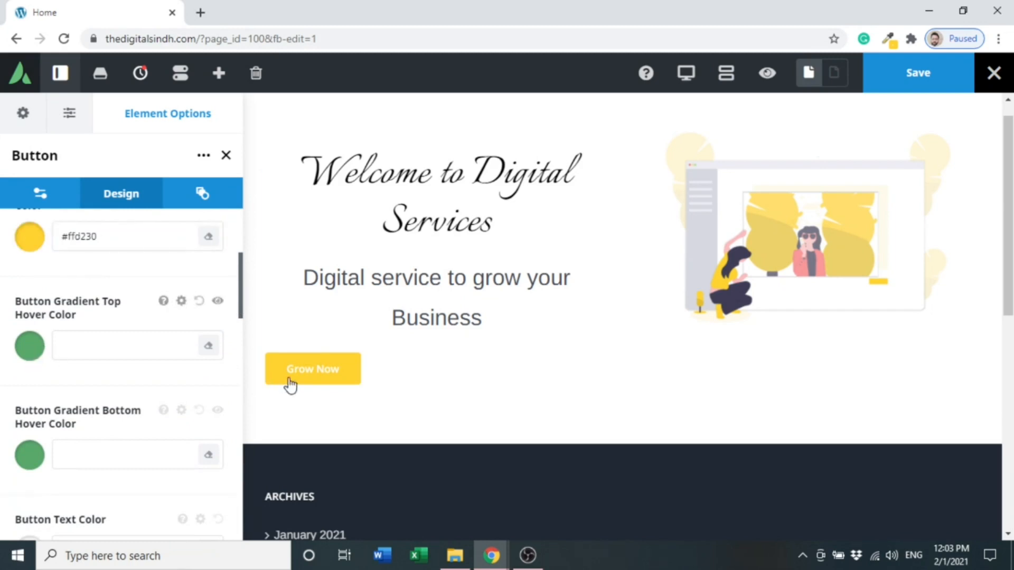
pyautogui.moveTo(292, 385)
pyautogui.moveTo(242, 279); pyautogui.dragTo(240, 324)
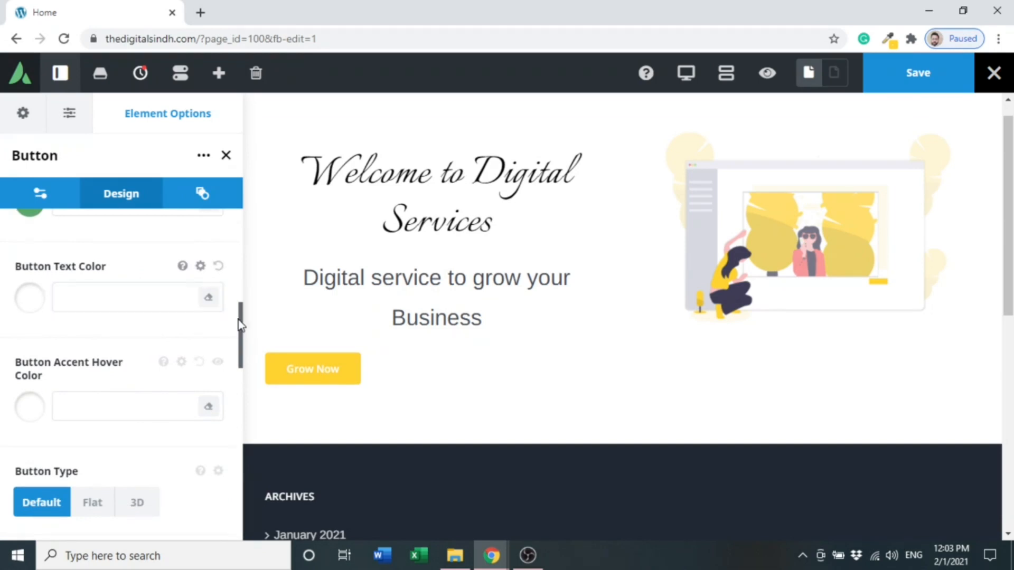
pyautogui.moveTo(240, 321); pyautogui.dragTo(240, 369)
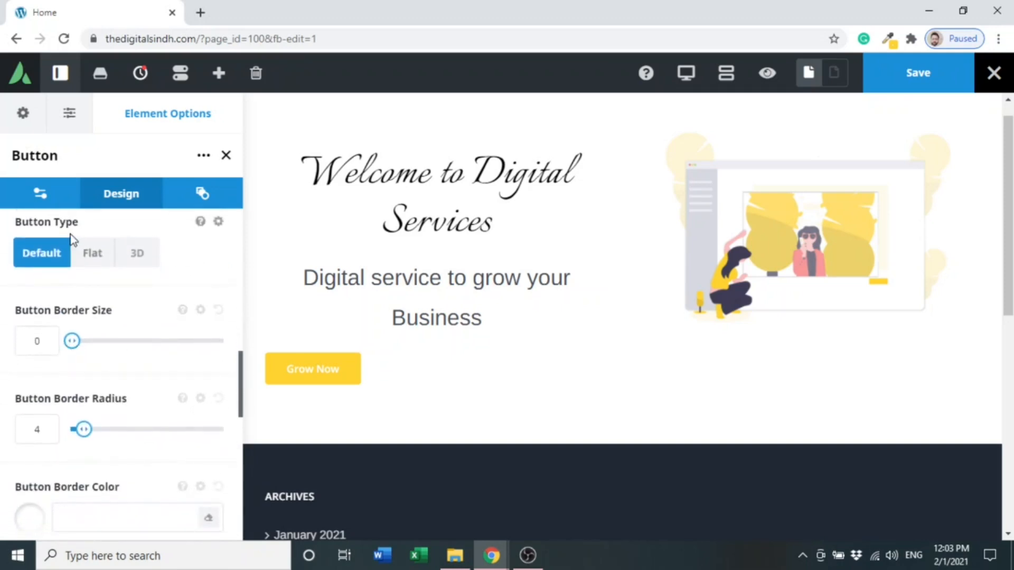
pyautogui.click(89, 254)
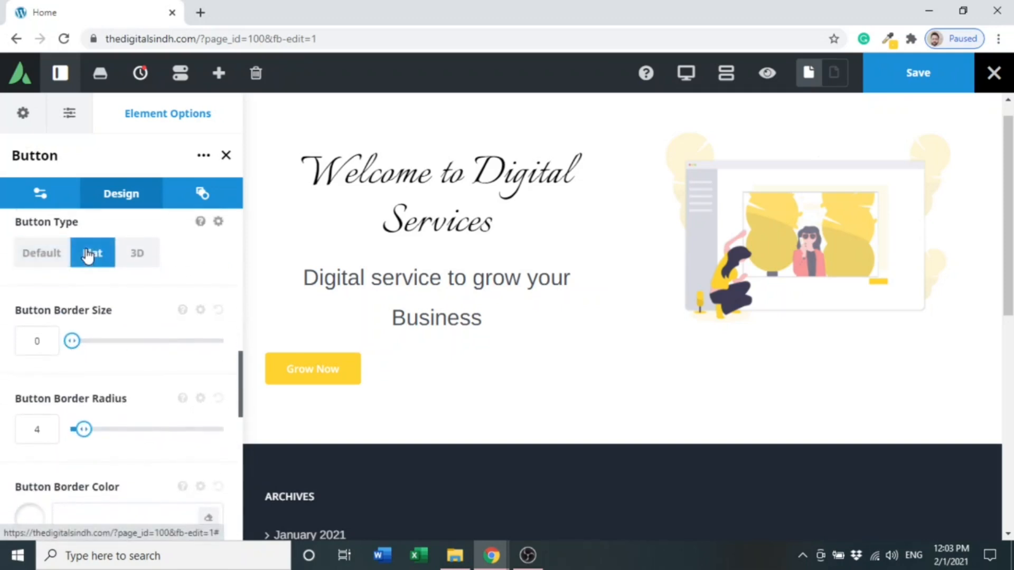
pyautogui.click(154, 258)
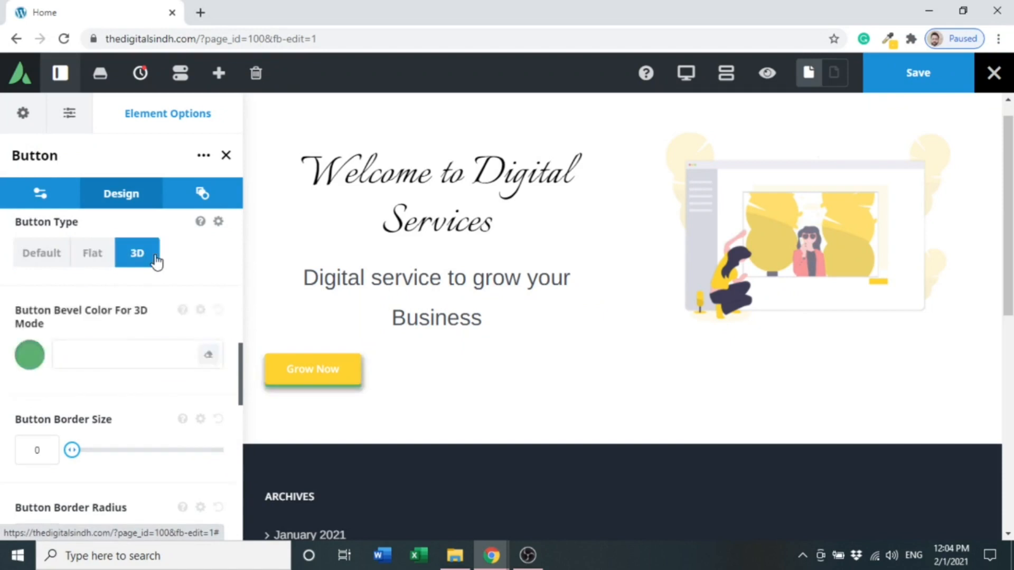
pyautogui.click(23, 262)
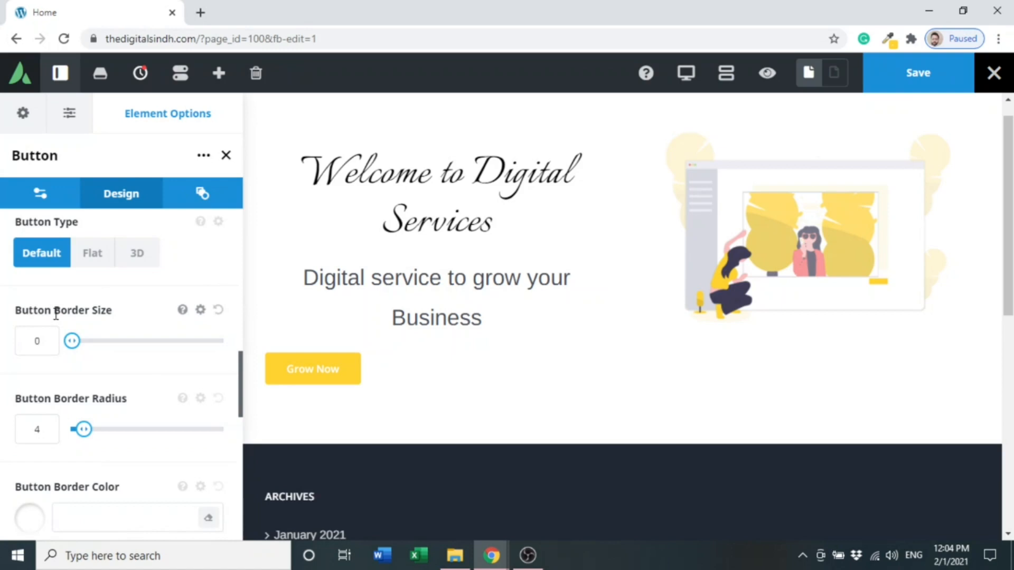
# - Set the button's border radius to 15
pyautogui.moveTo(72, 341)
pyautogui.mouseDown()
pyautogui.moveTo(99, 341)
pyautogui.moveTo(73, 342)
pyautogui.mouseUp()
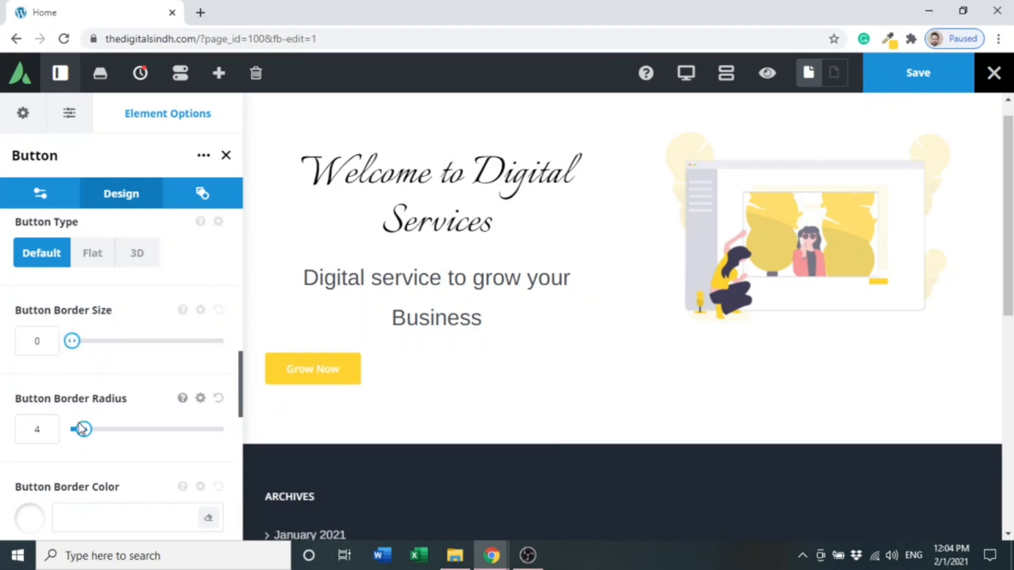
pyautogui.moveTo(81, 429); pyautogui.dragTo(133, 429)
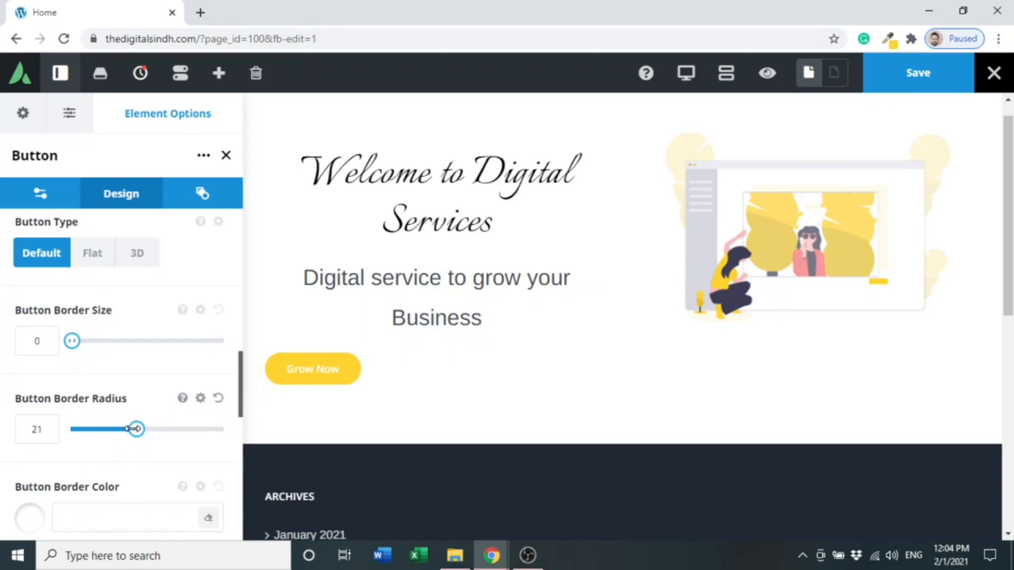
pyautogui.moveTo(132, 429)
pyautogui.mouseDown()
pyautogui.moveTo(116, 429)
pyautogui.moveTo(171, 429)
pyautogui.moveTo(71, 434)
pyautogui.moveTo(117, 436)
pyautogui.mouseUp()
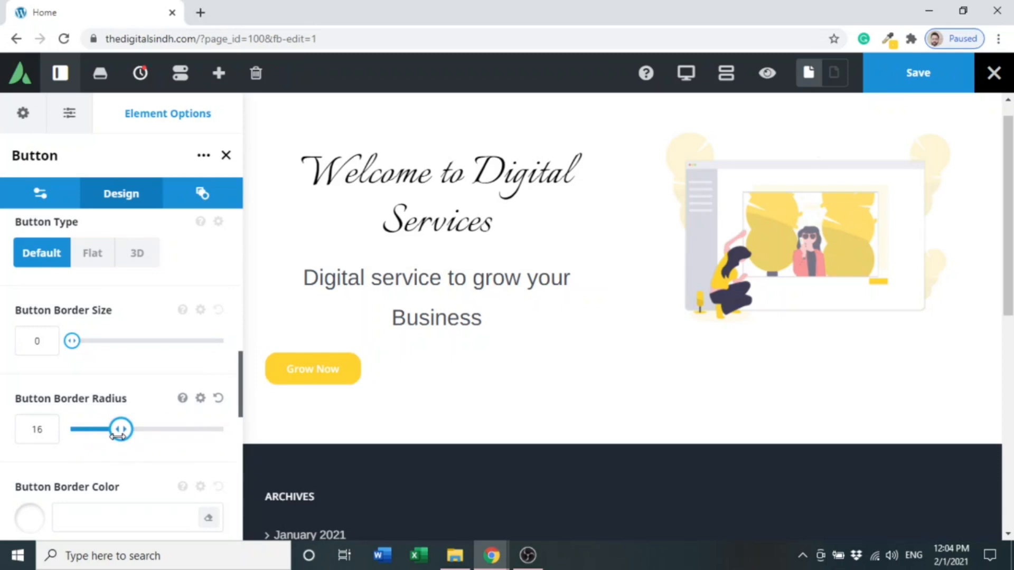
pyautogui.click(54, 434)
pyautogui.press('BackSpace')
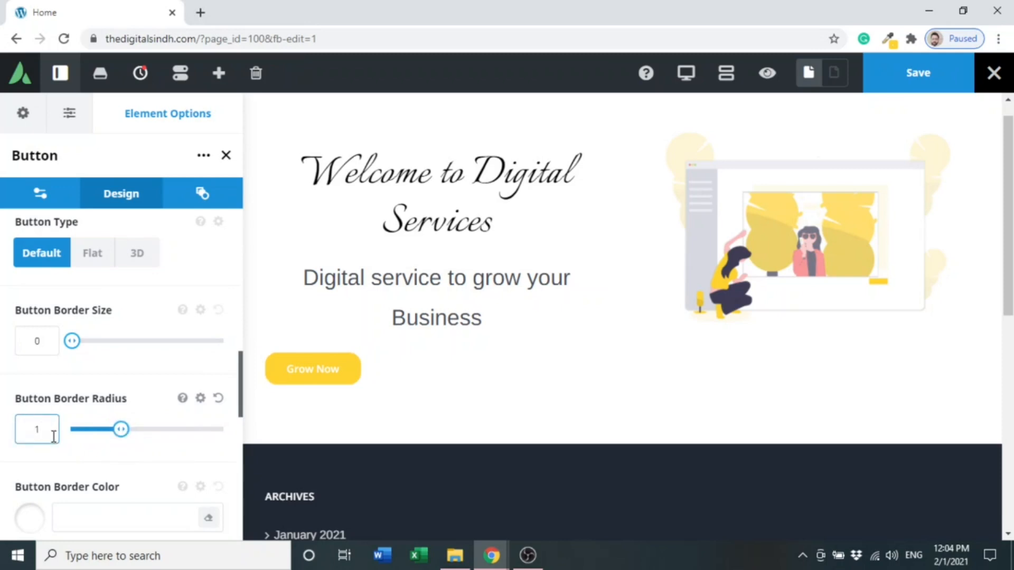
pyautogui.write('5')
pyautogui.click(62, 452)
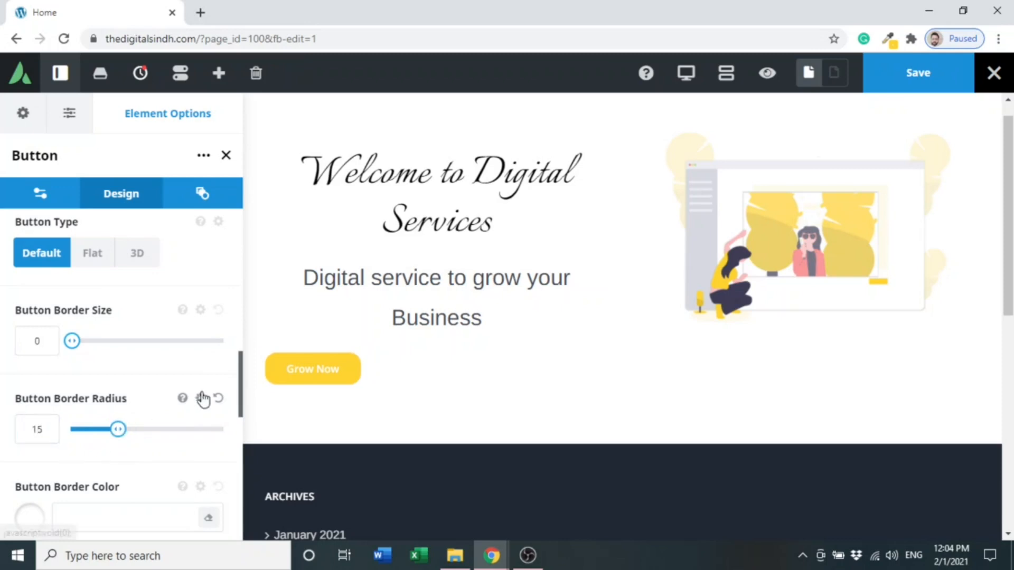
# - Set the button size to XLarge
pyautogui.moveTo(241, 375); pyautogui.dragTo(240, 412)
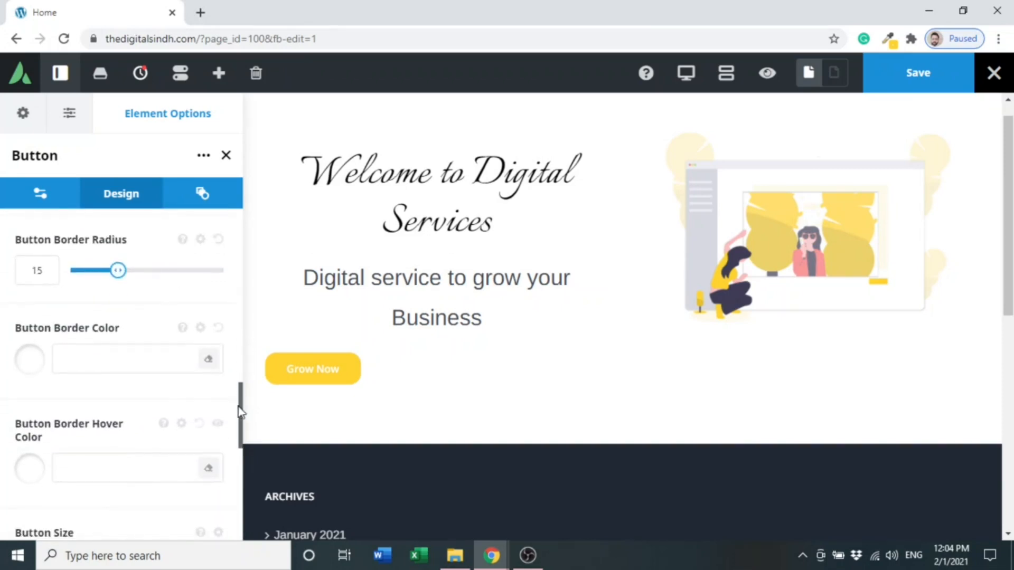
pyautogui.click(86, 363)
pyautogui.moveTo(240, 401); pyautogui.dragTo(240, 434)
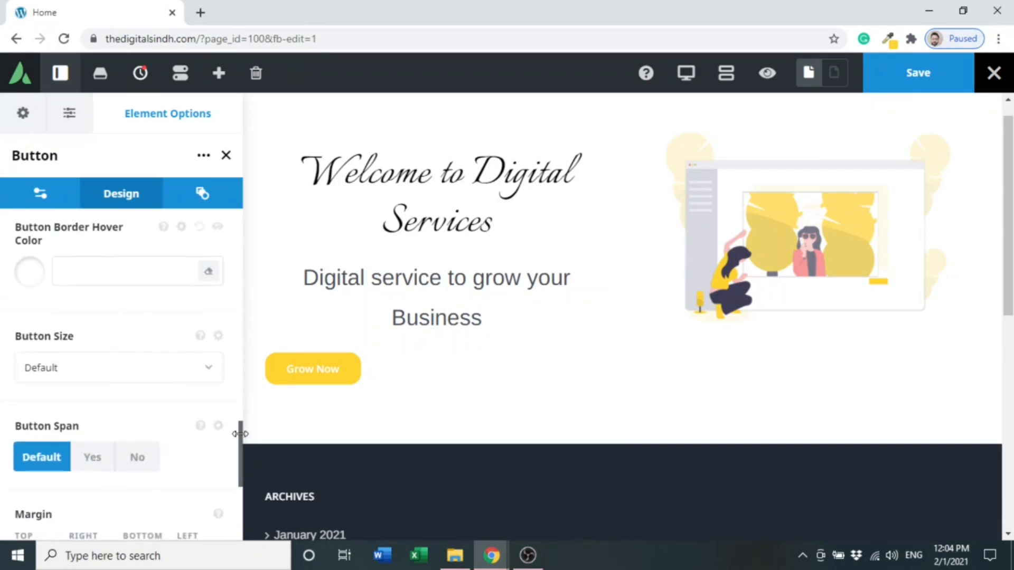
pyautogui.click(189, 372)
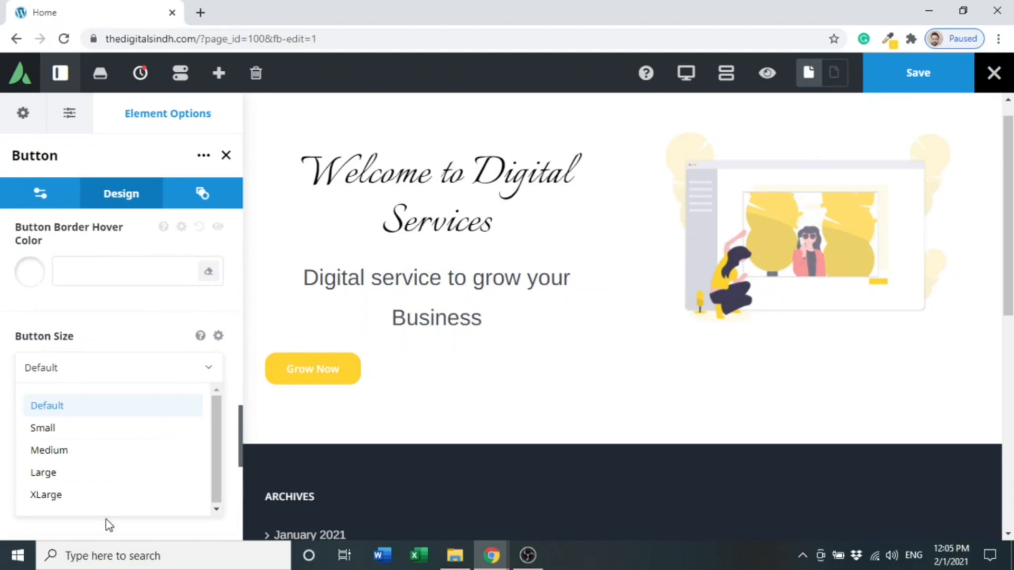
pyautogui.click(91, 495)
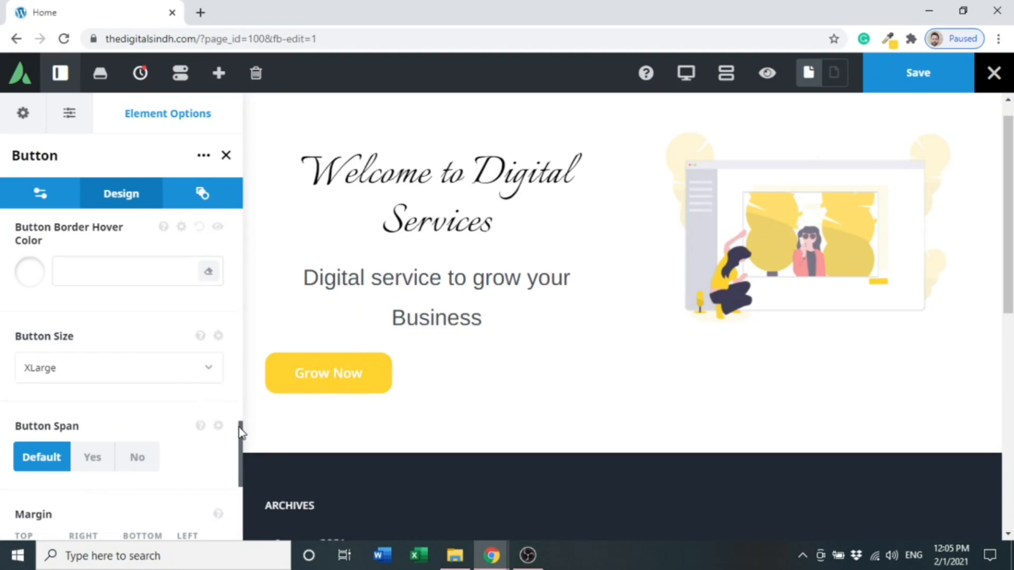
# - Add a double right-chevron icon to the Grow Now button
pyautogui.moveTo(239, 427); pyautogui.dragTo(239, 464)
pyautogui.click(56, 380)
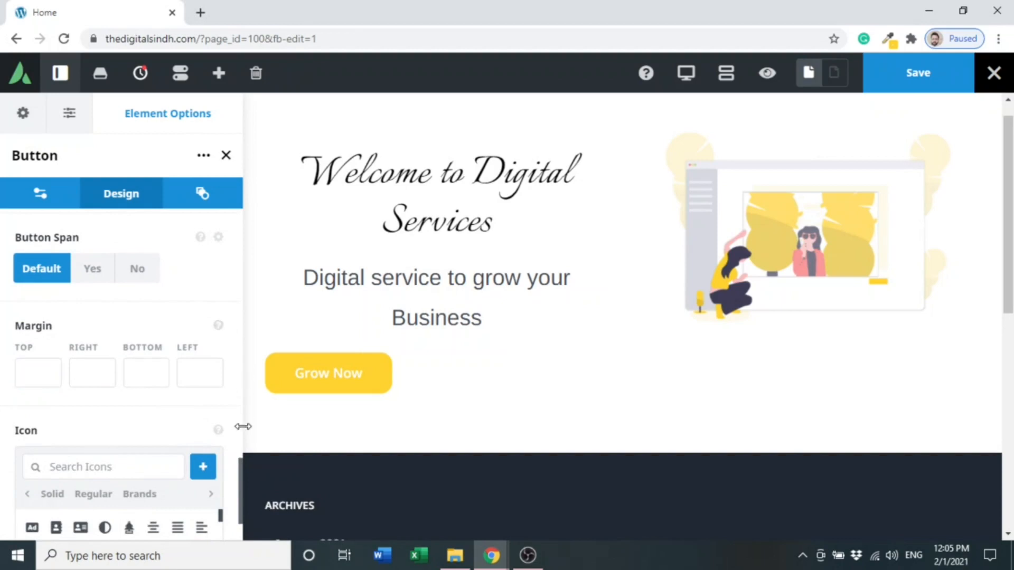
pyautogui.moveTo(237, 474); pyautogui.dragTo(239, 521)
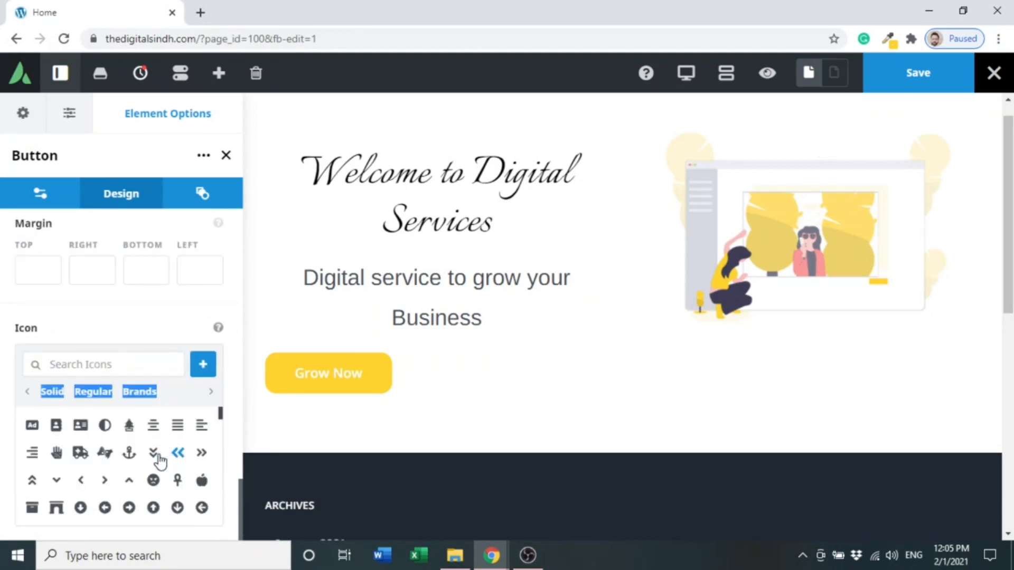
pyautogui.click(201, 454)
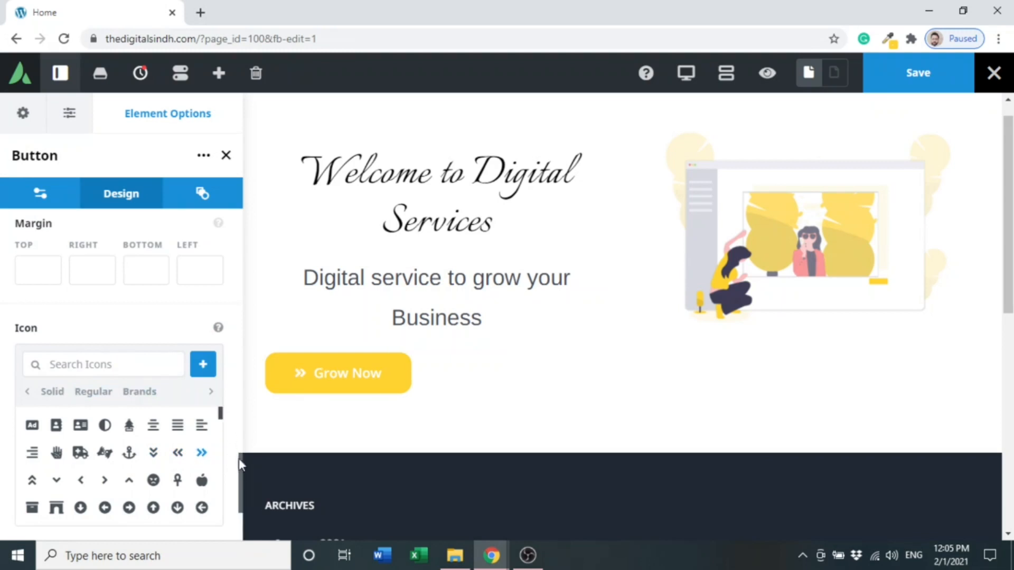
# - Try placing the icon to the right of the button text, then revert it to the left
pyautogui.moveTo(239, 466); pyautogui.dragTo(239, 500)
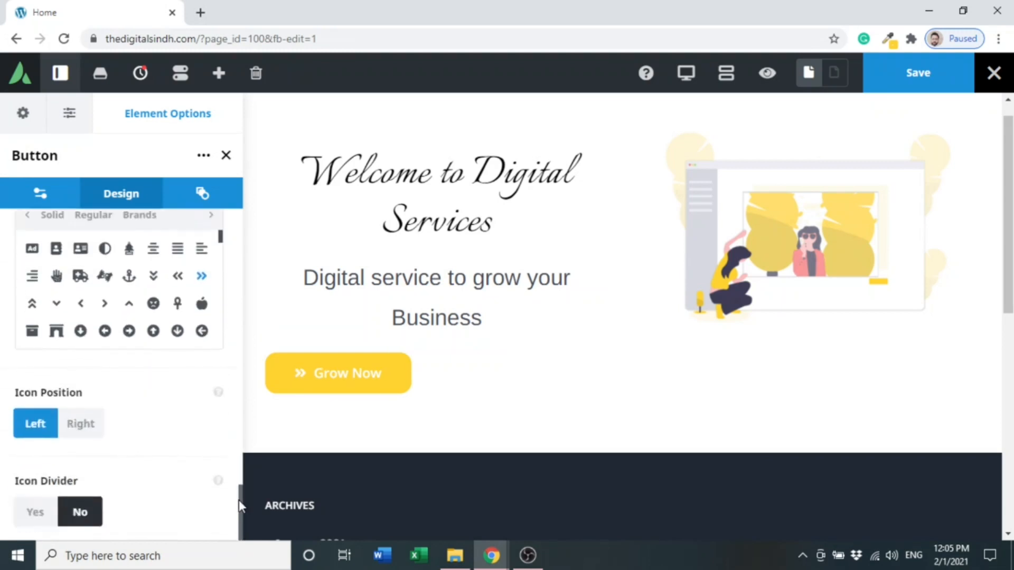
pyautogui.click(83, 438)
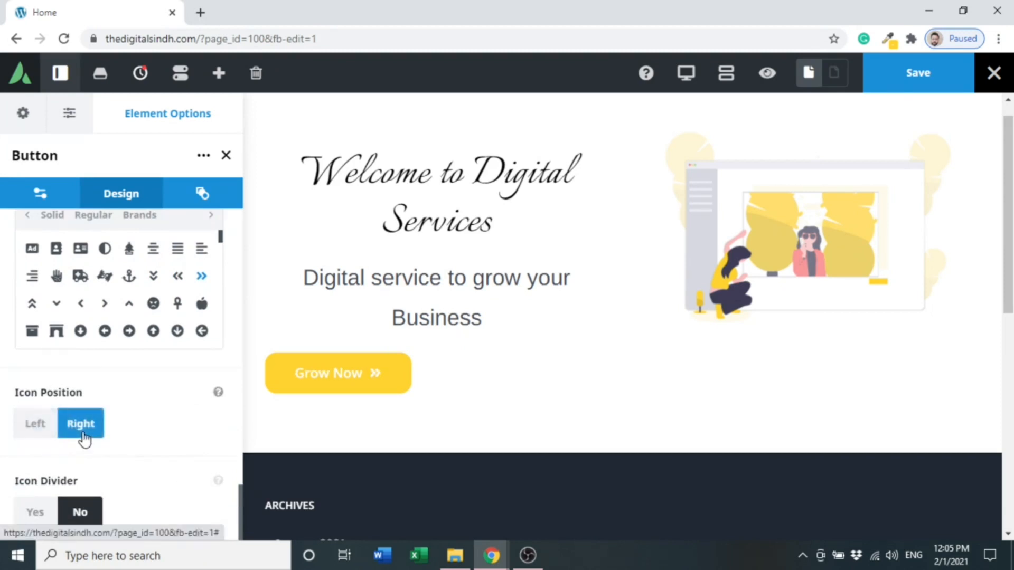
pyautogui.click(40, 432)
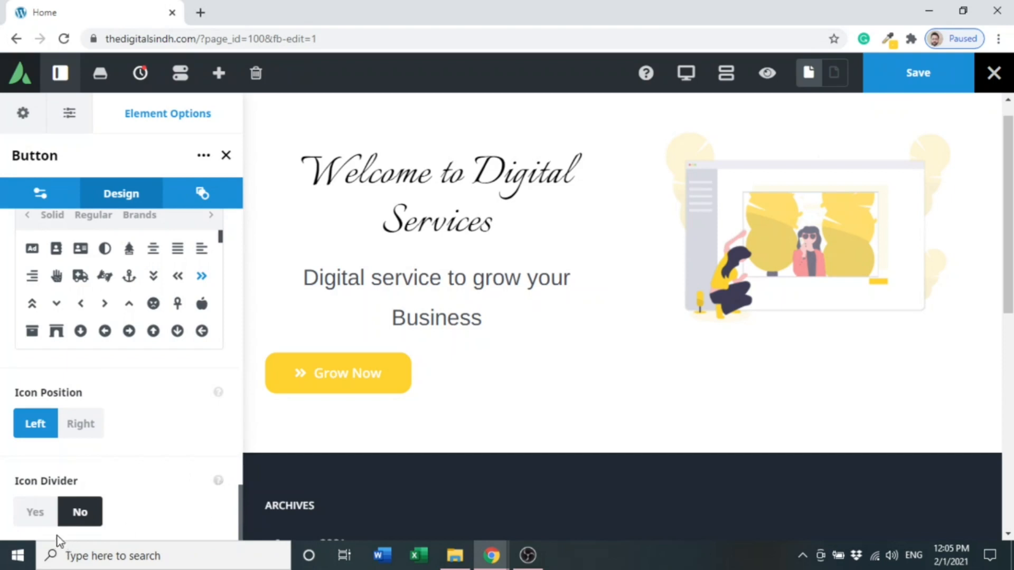
# - Turn on the icon divider for the button
pyautogui.click(37, 515)
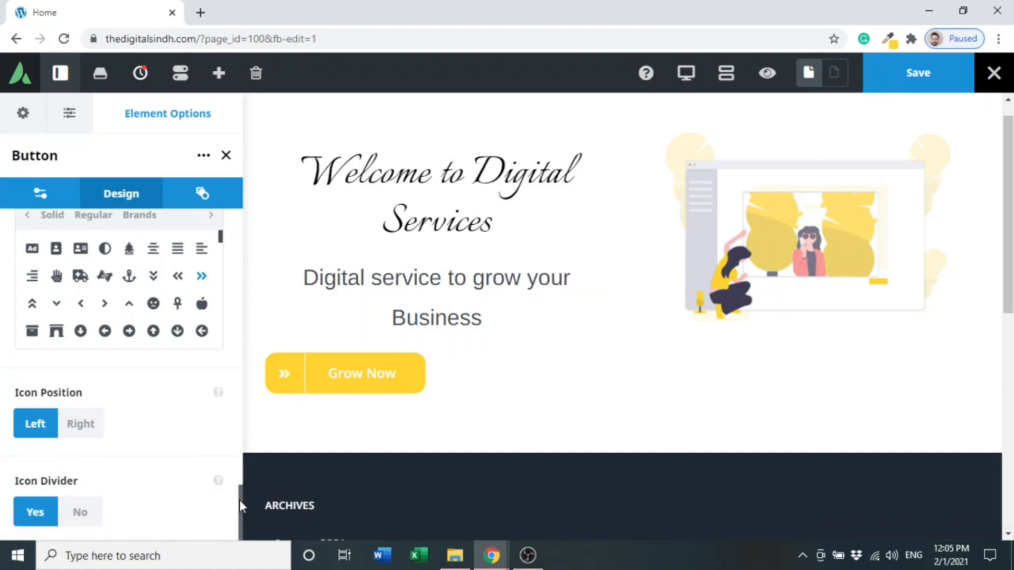
pyautogui.moveTo(239, 498); pyautogui.dragTo(231, 357)
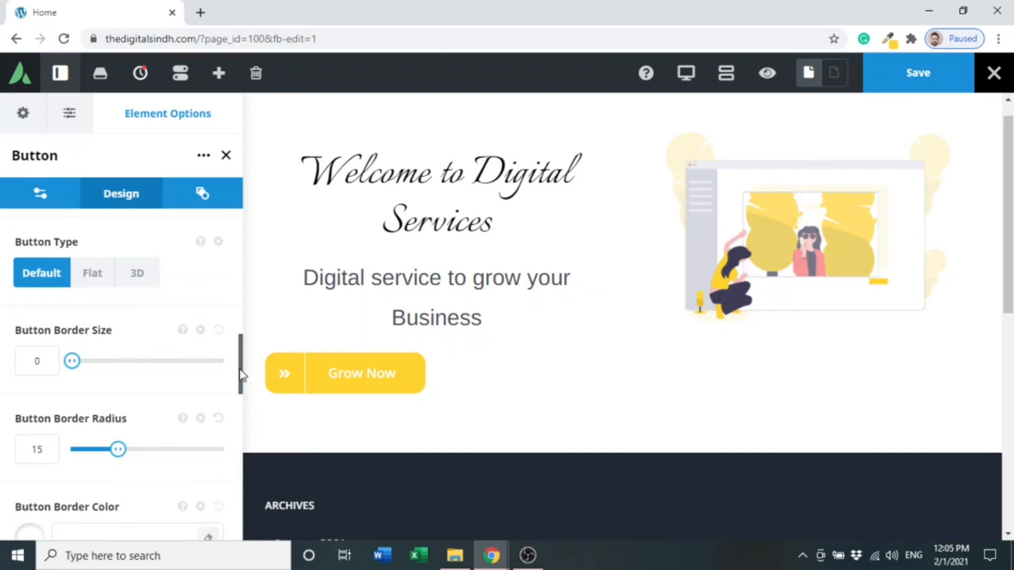
pyautogui.moveTo(240, 365); pyautogui.dragTo(236, 426)
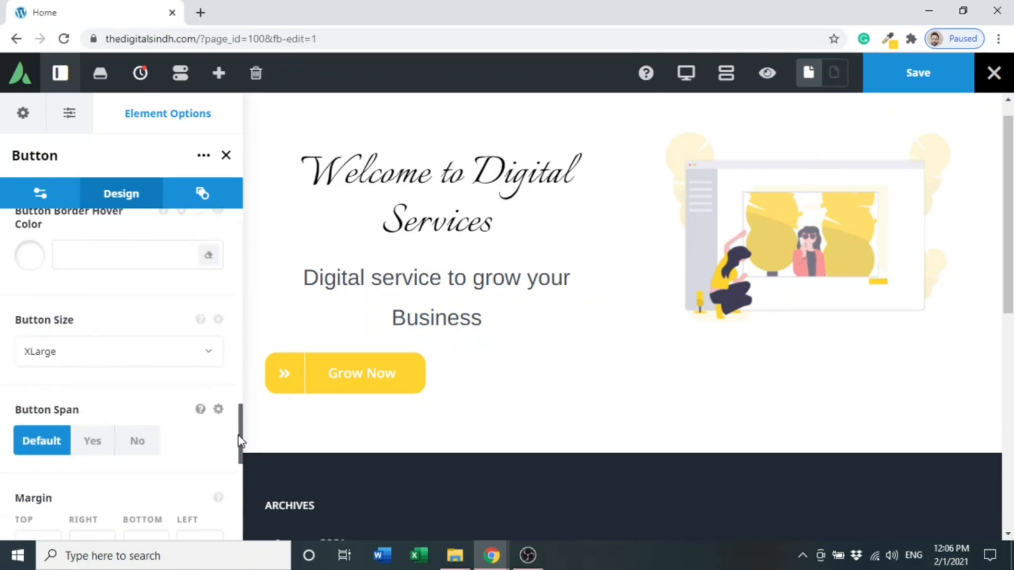
pyautogui.moveTo(239, 472); pyautogui.dragTo(254, 282)
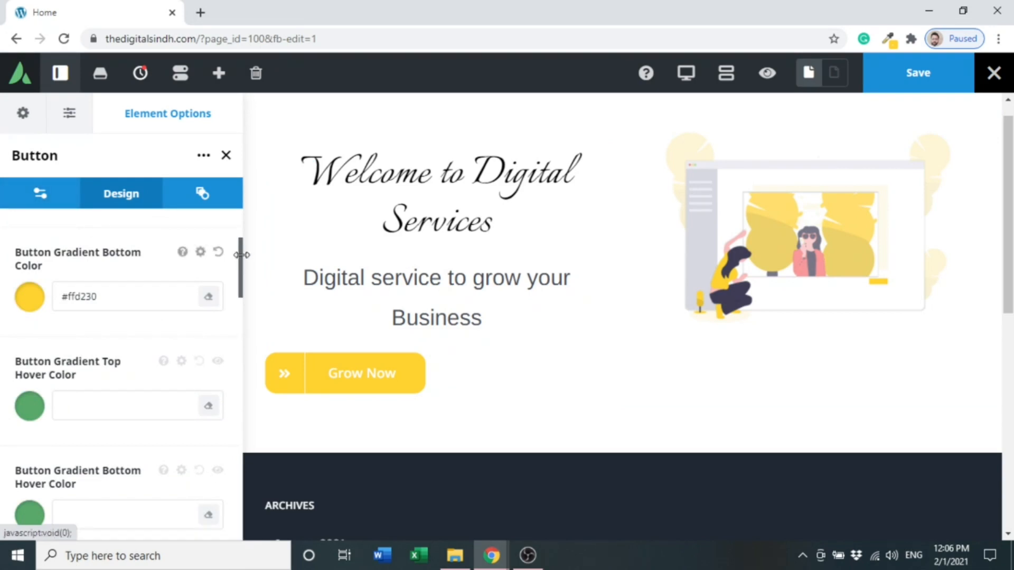
pyautogui.moveTo(239, 259); pyautogui.dragTo(235, 423)
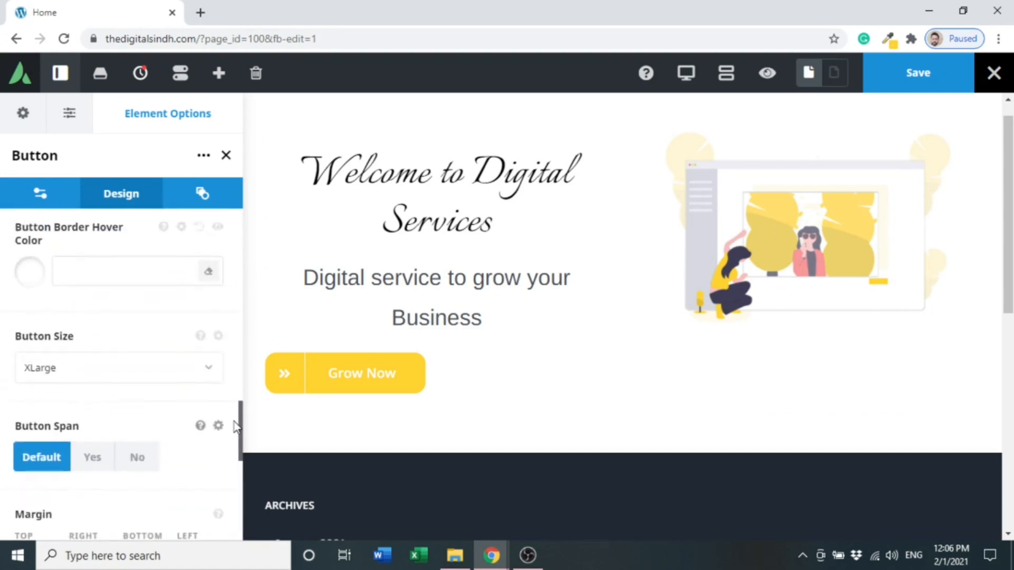
# - Set the button's alignment to Center
pyautogui.click(46, 203)
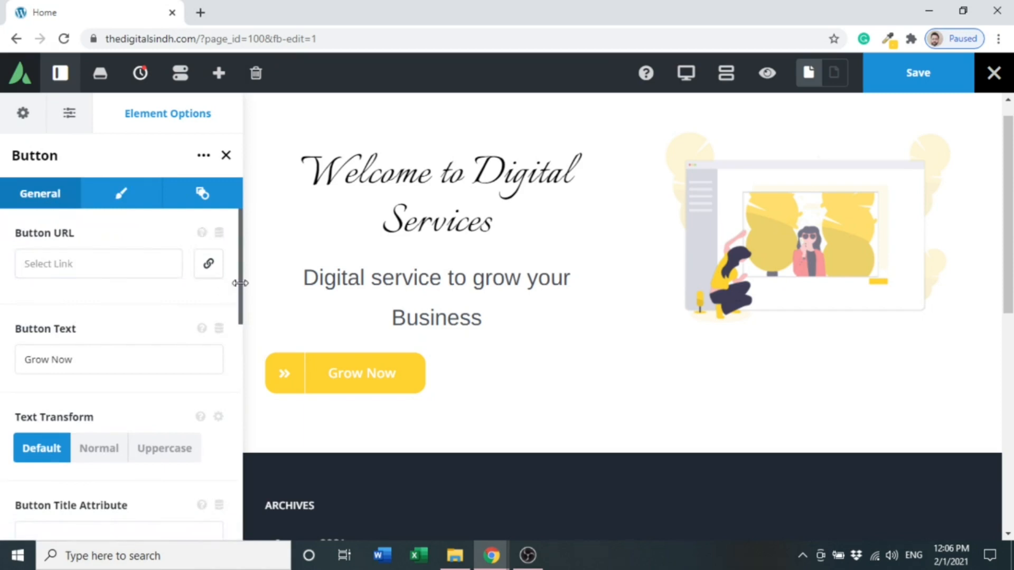
pyautogui.moveTo(236, 286); pyautogui.dragTo(238, 417)
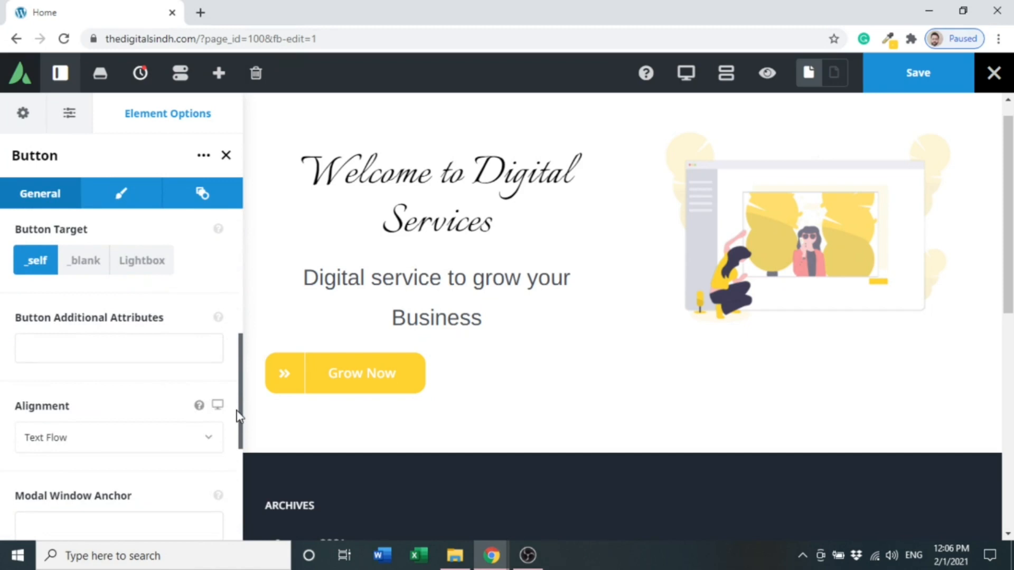
pyautogui.click(207, 435)
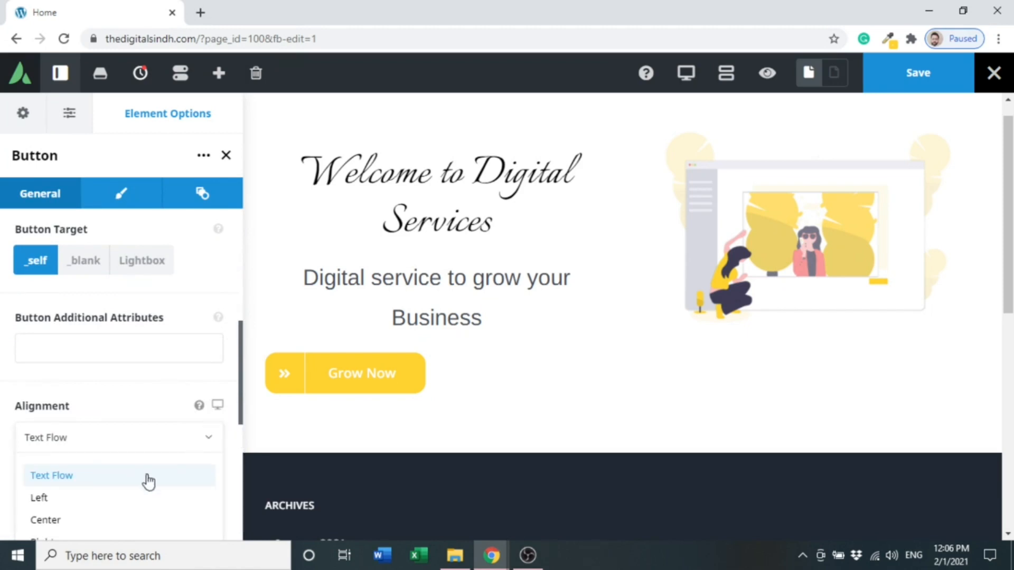
pyautogui.click(111, 519)
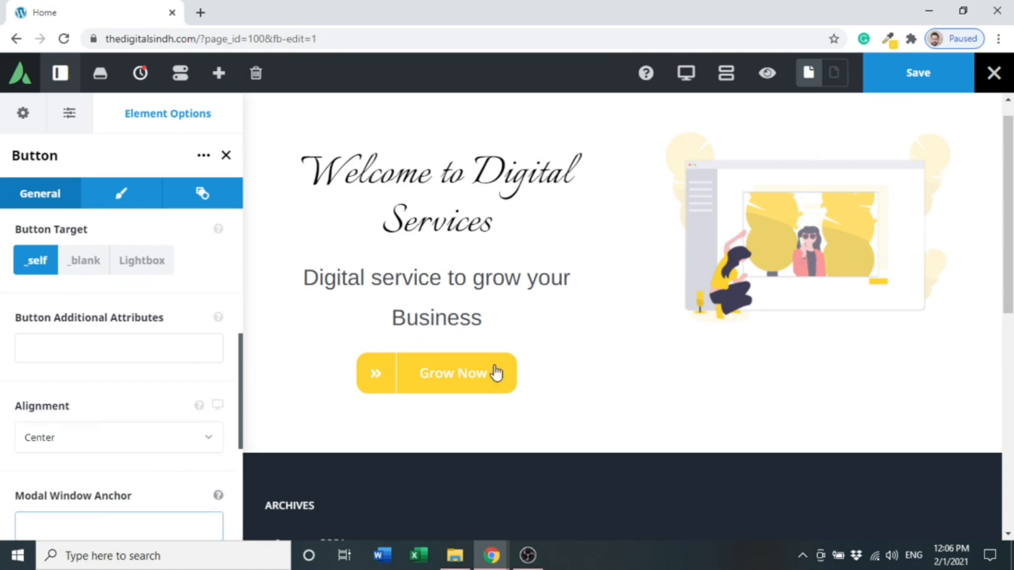
# - Save the page and preview the hero section before returning to editing
pyautogui.click(918, 86)
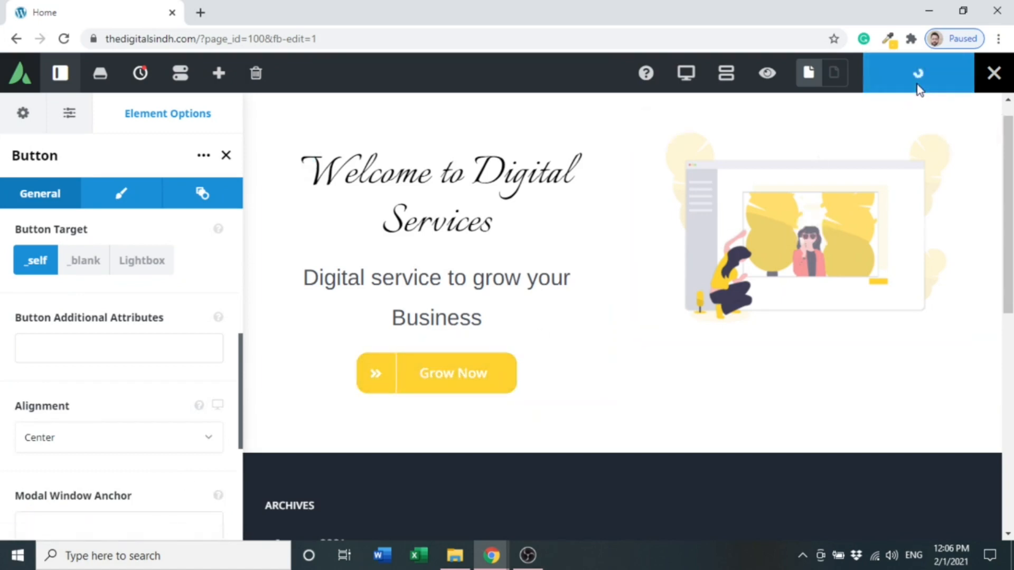
pyautogui.click(769, 74)
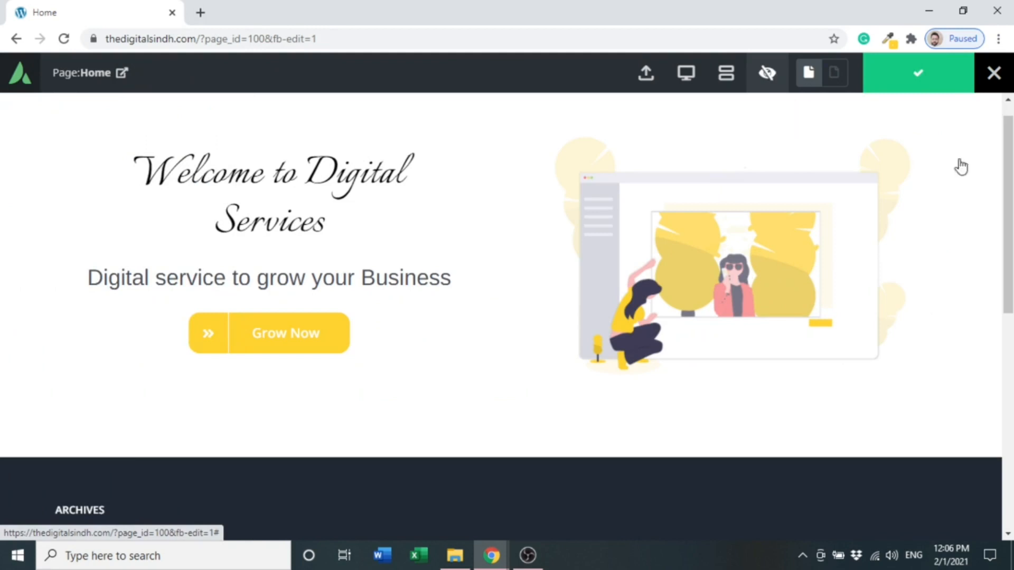
pyautogui.moveTo(1008, 190); pyautogui.dragTo(1009, 178)
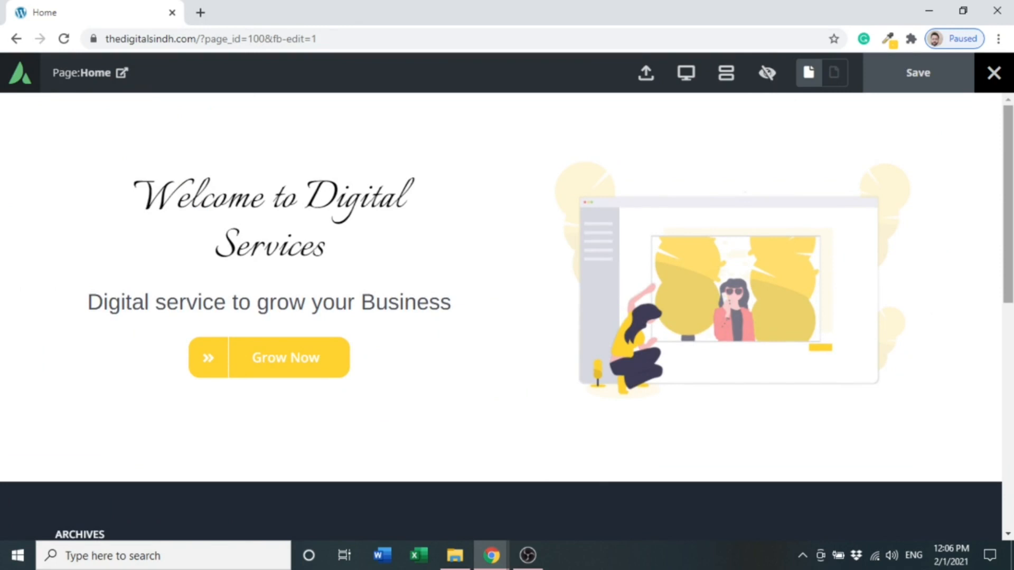
pyautogui.click(768, 74)
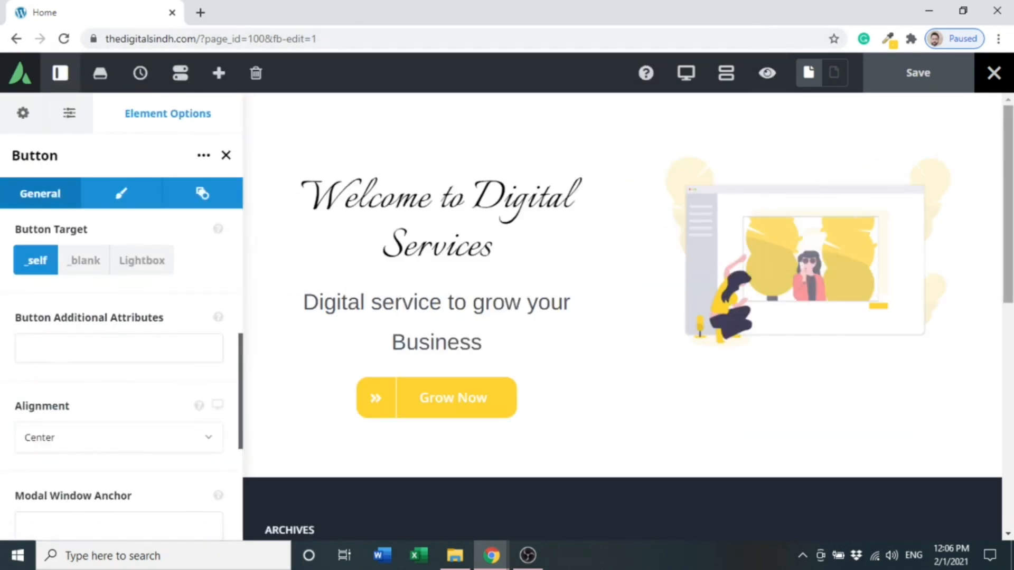
# - Add a new 1/1 container below the hero section
pyautogui.scroll(-1, 624, 317)
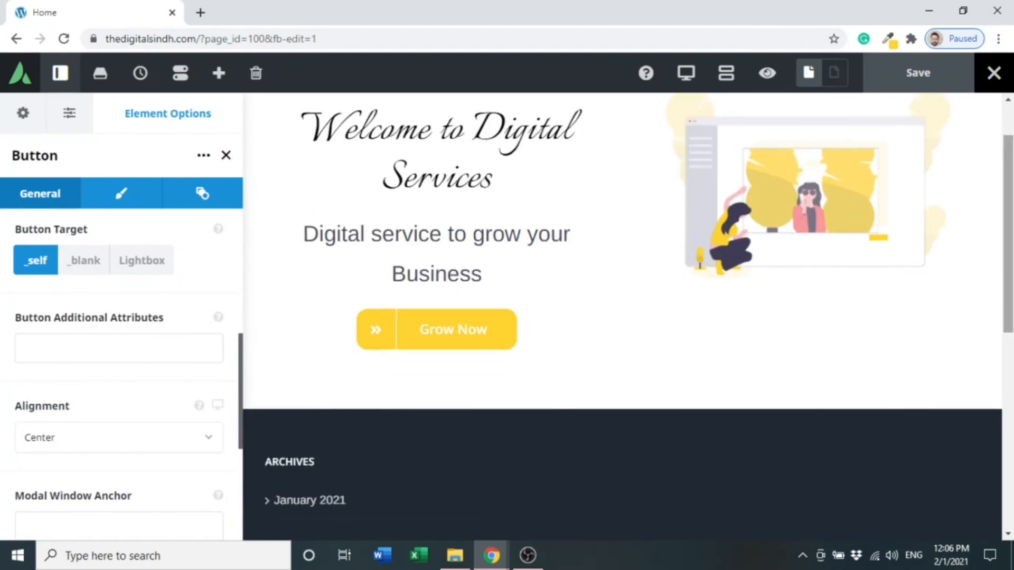
pyautogui.scroll(1, 623, 317)
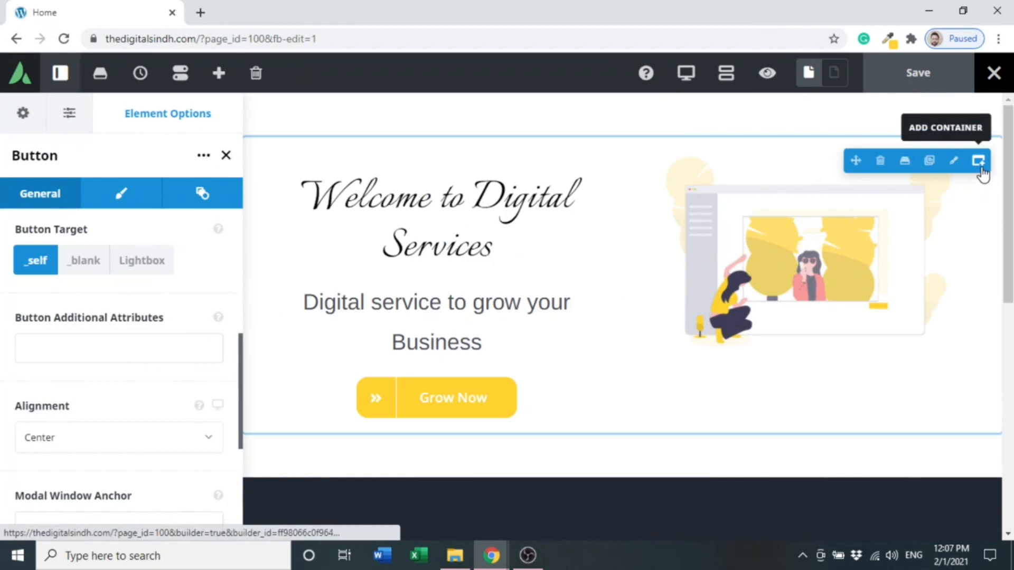
pyautogui.click(979, 162)
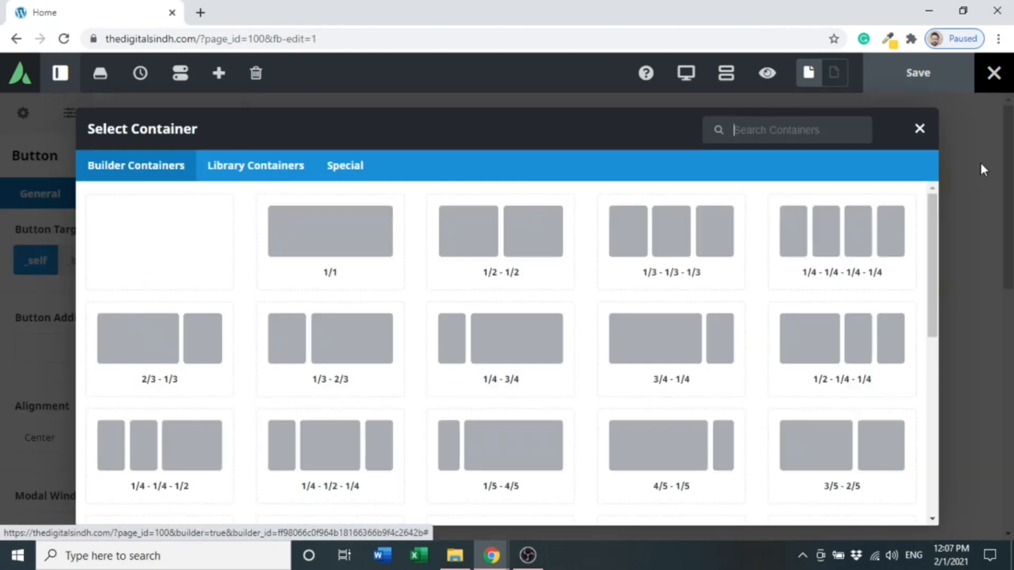
pyautogui.click(282, 239)
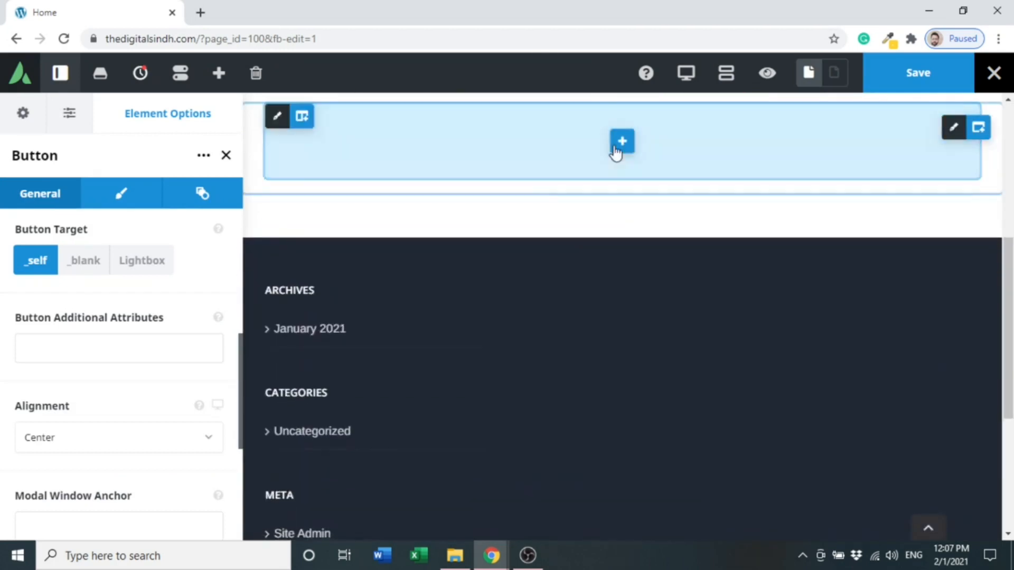
# - Search for "sepa" and add a Section Separator element to the new container
pyautogui.click(621, 144)
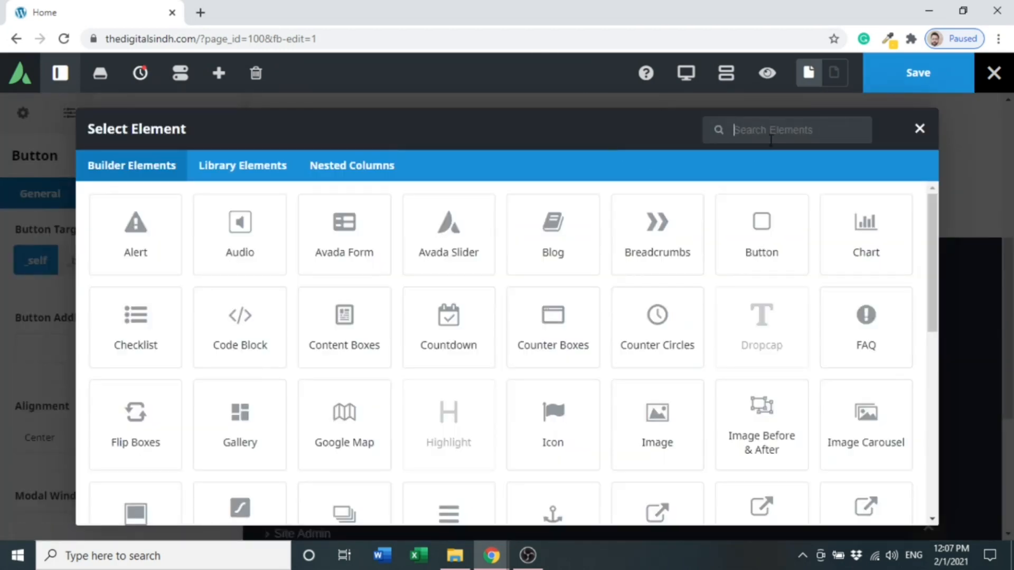
pyautogui.write('sepa')
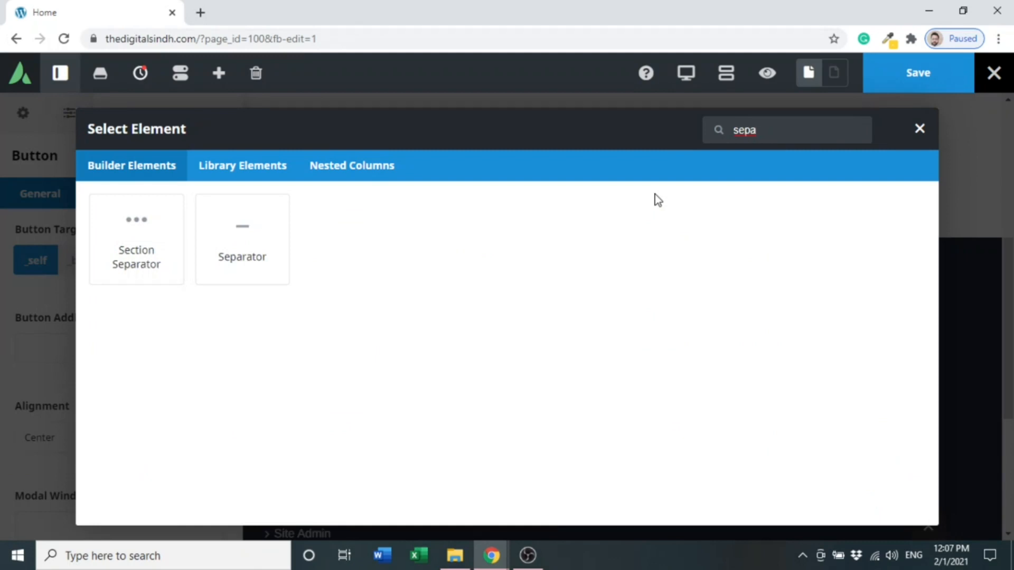
pyautogui.click(137, 233)
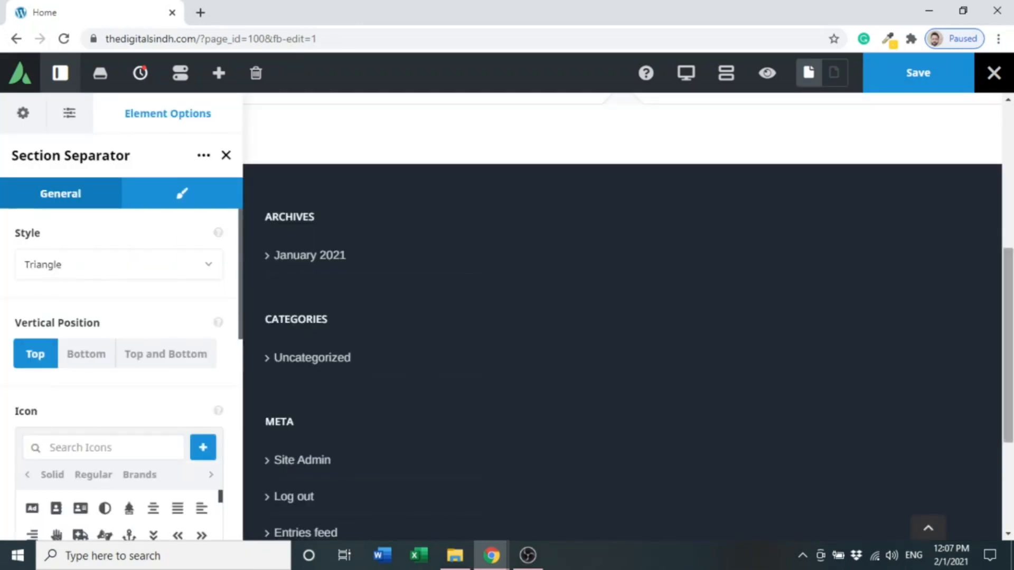
# - Set the section separator's style to Big Triangle
pyautogui.moveTo(1011, 289); pyautogui.dragTo(1011, 170)
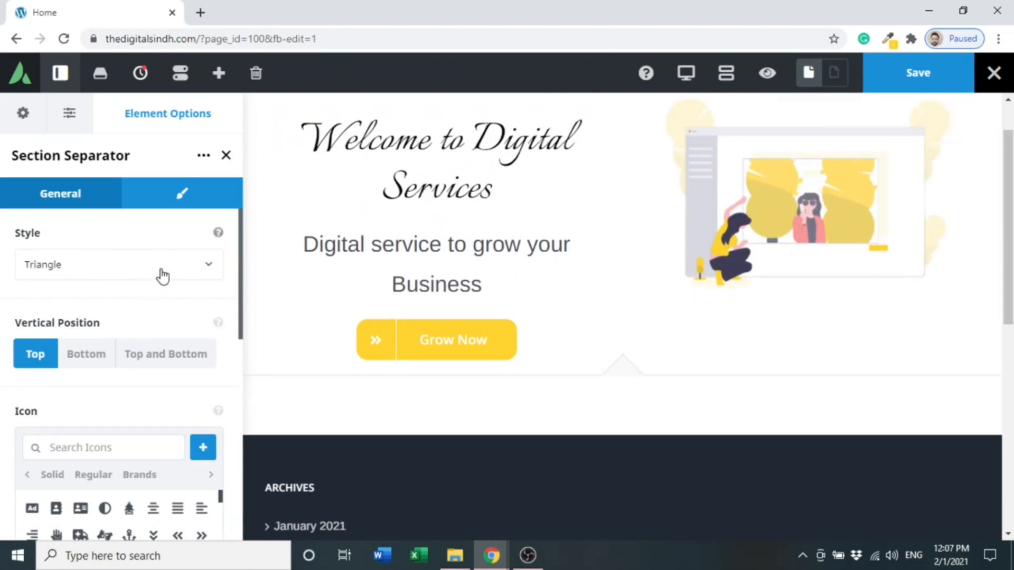
pyautogui.click(162, 275)
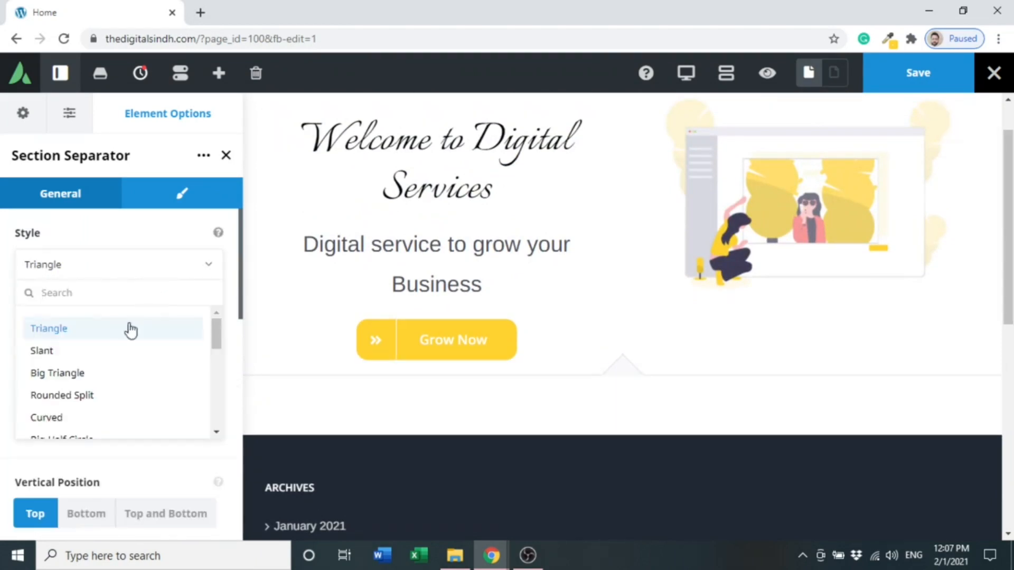
pyautogui.click(106, 369)
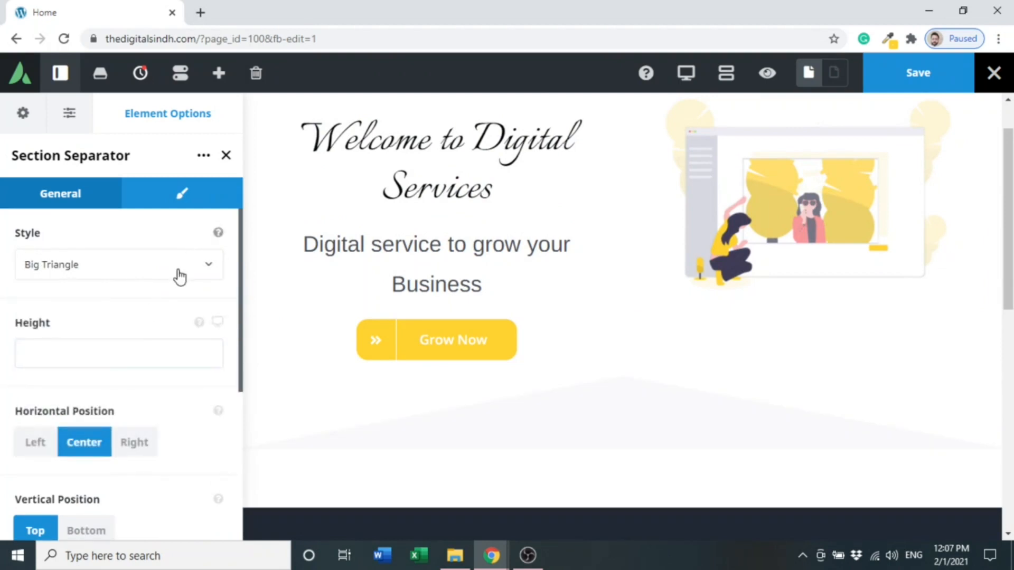
# - Set the separator's background color to #ffd230 in its design options
pyautogui.click(180, 275)
pyautogui.click(180, 275)
pyautogui.moveTo(241, 292); pyautogui.dragTo(236, 245)
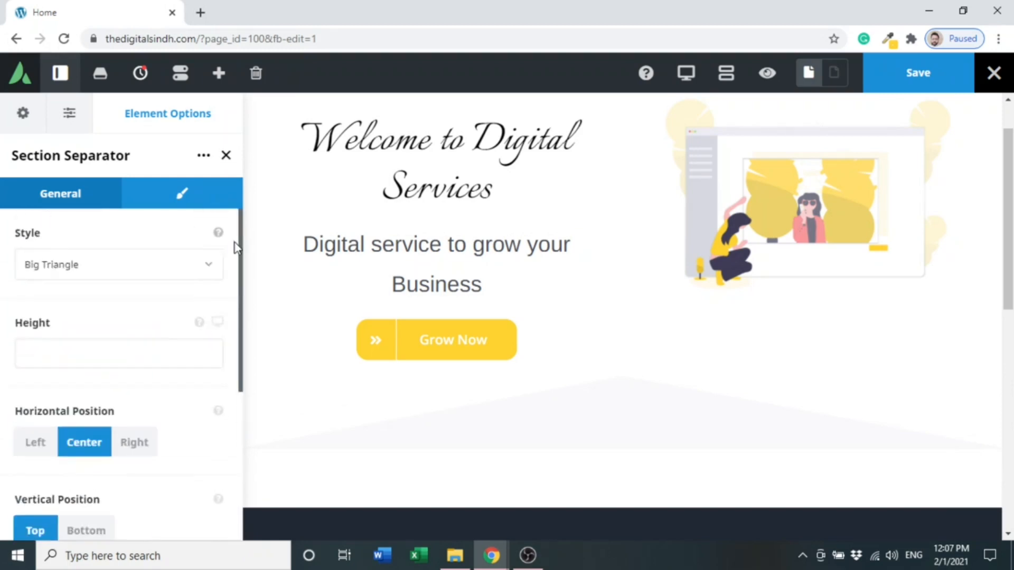
pyautogui.click(145, 203)
pyautogui.click(38, 280)
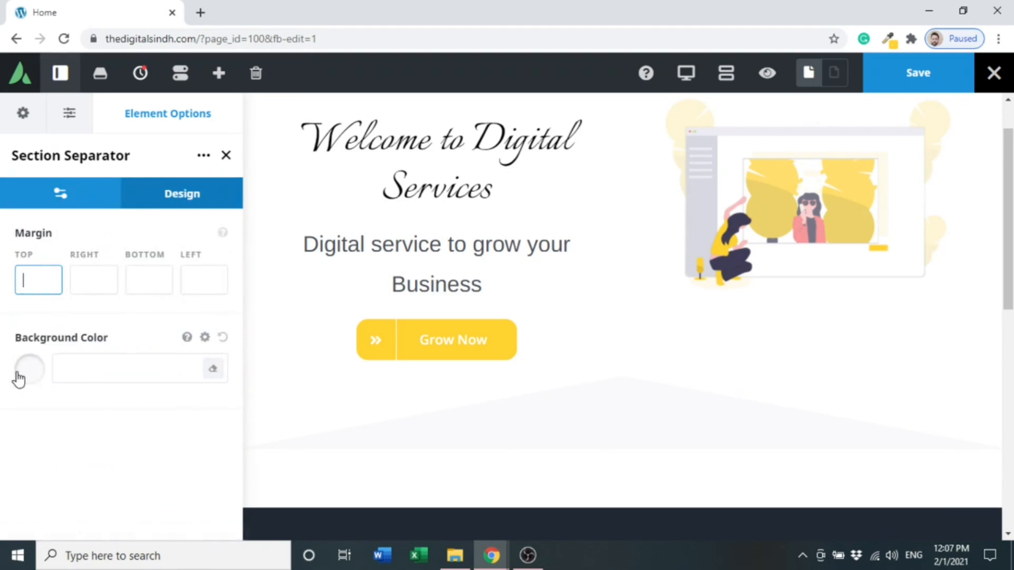
pyautogui.click(19, 378)
pyautogui.click(60, 369)
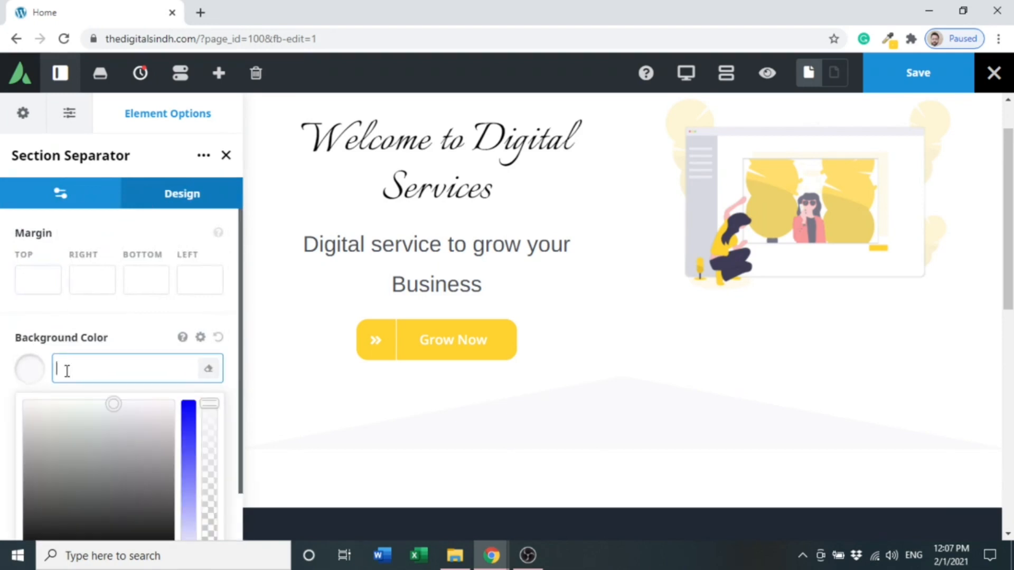
pyautogui.write('#ffd230')
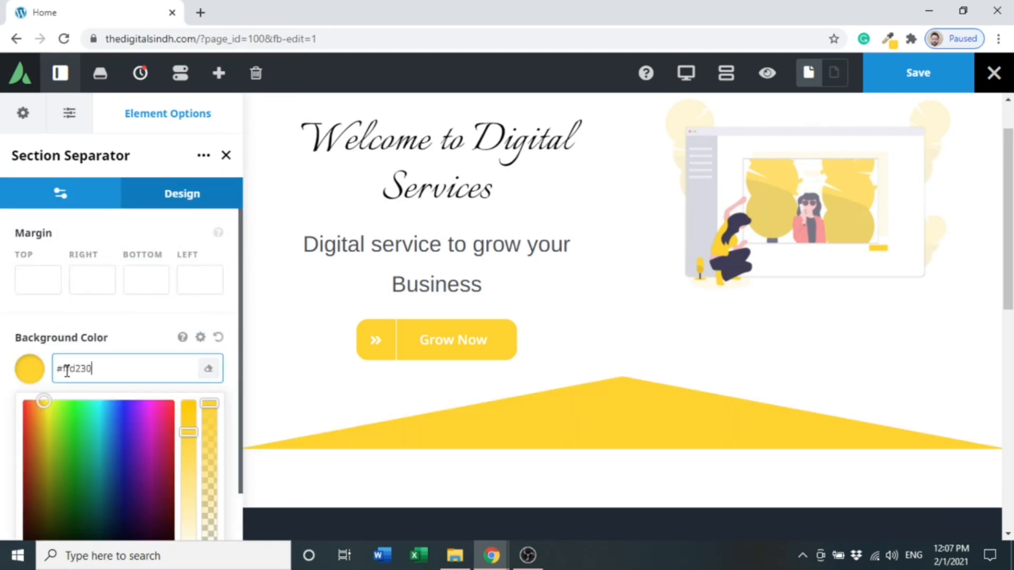
pyautogui.click(4, 332)
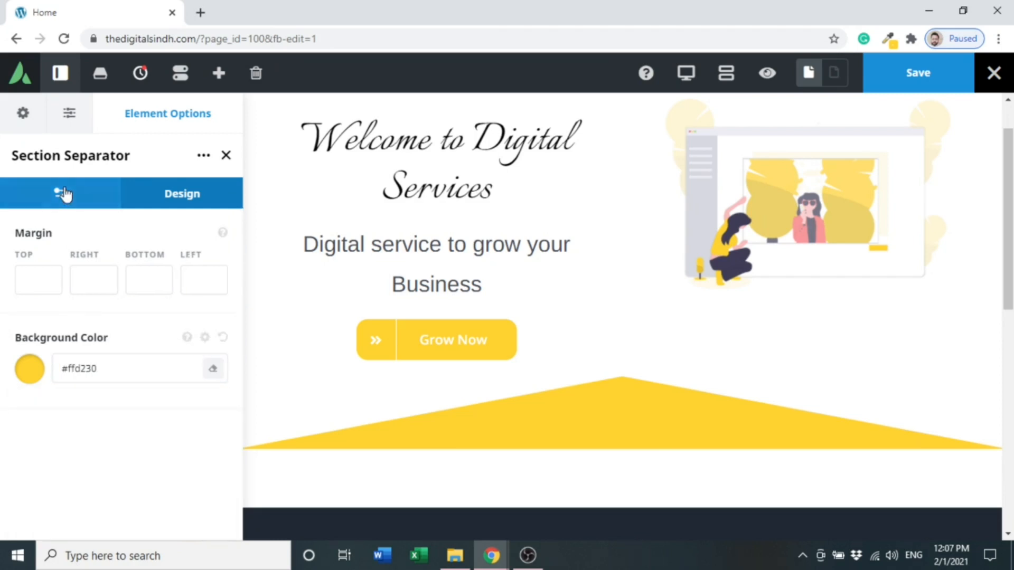
pyautogui.click(63, 194)
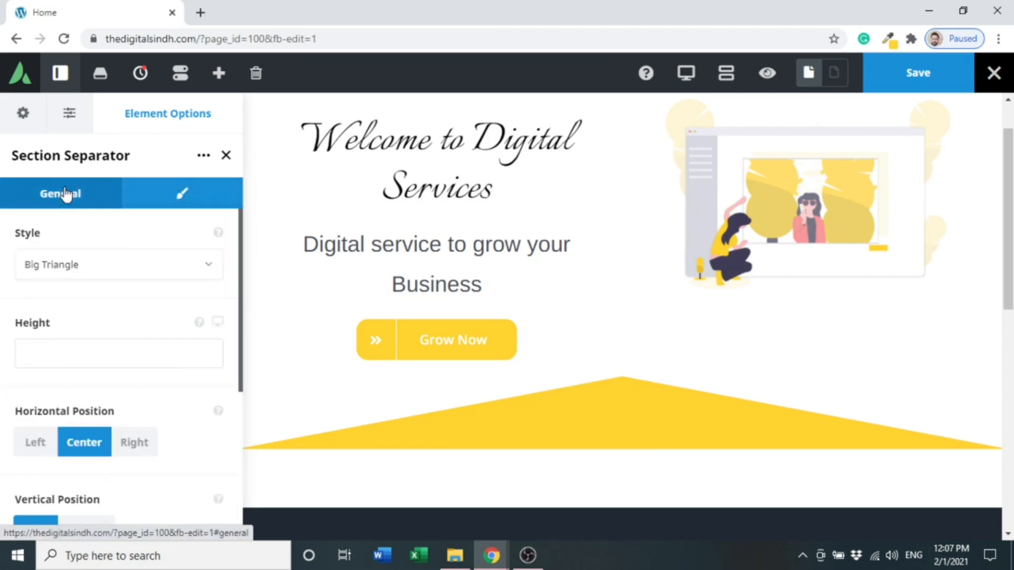
# - Try the Curved and Clouds styles for the section separator
pyautogui.click(83, 270)
pyautogui.moveTo(216, 334); pyautogui.dragTo(214, 343)
pyautogui.click(184, 351)
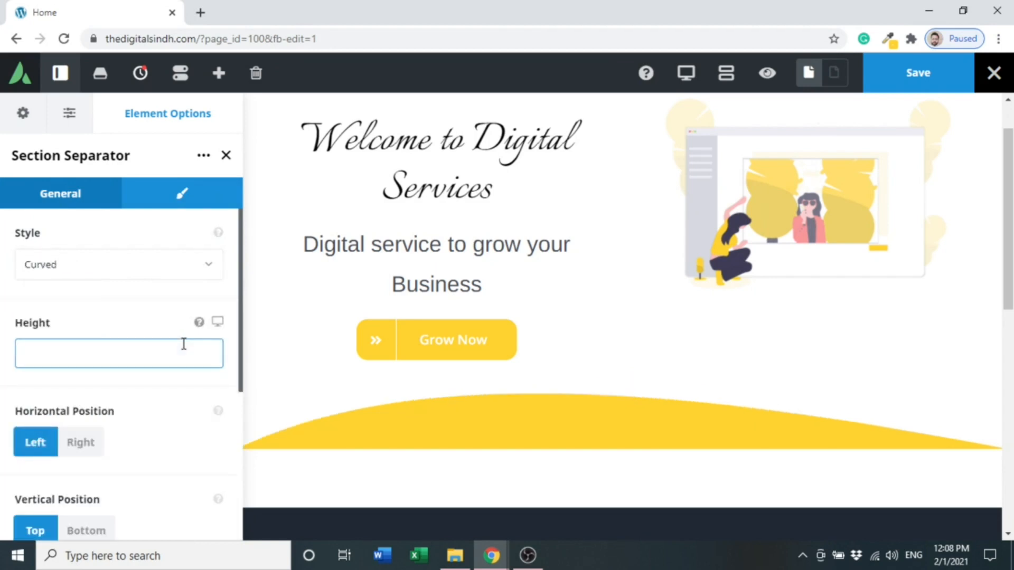
pyautogui.click(210, 265)
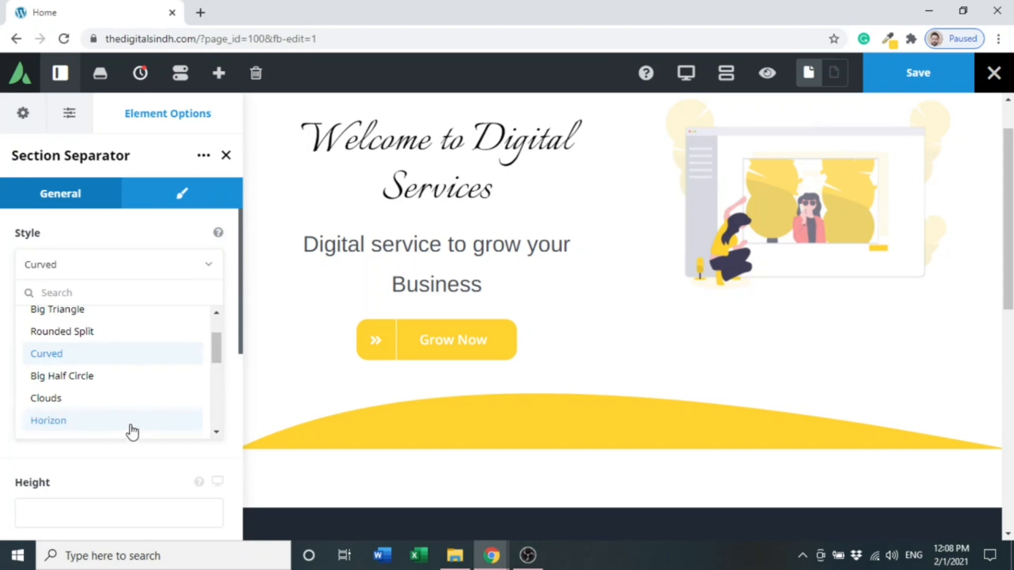
pyautogui.click(134, 402)
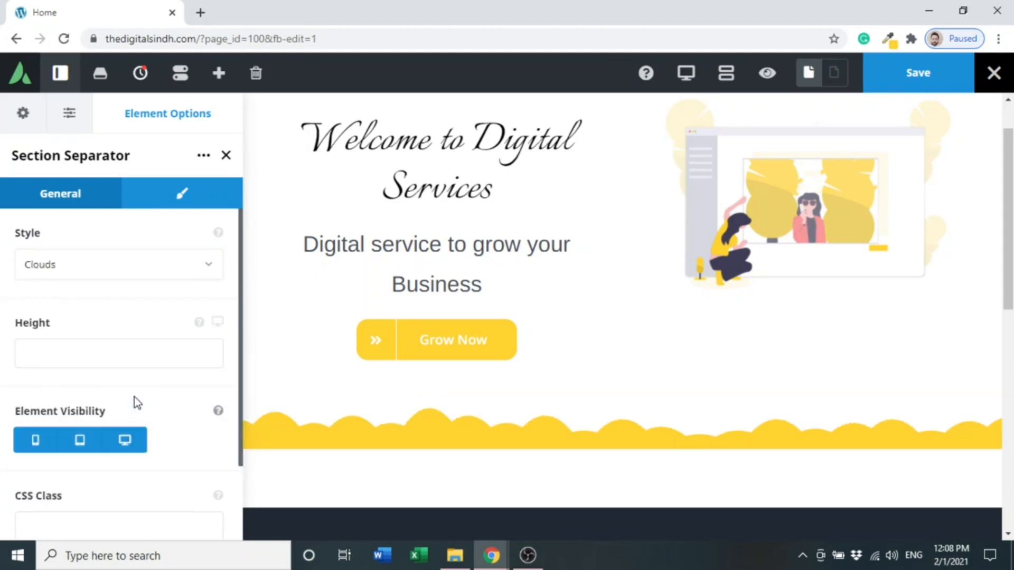
# - Set the section separator's style to Waves
pyautogui.click(195, 275)
pyautogui.moveTo(219, 340); pyautogui.dragTo(217, 360)
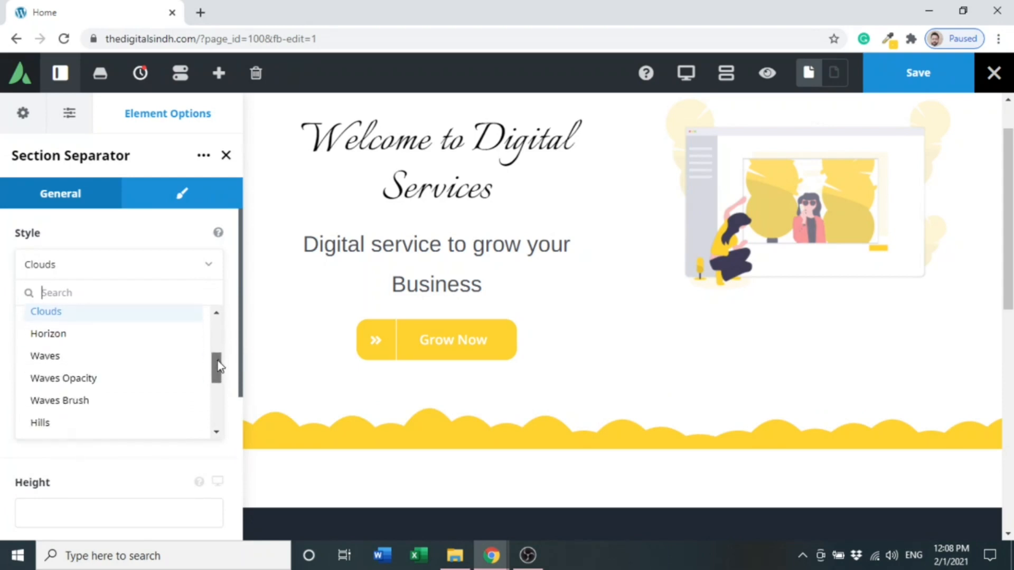
pyautogui.click(172, 355)
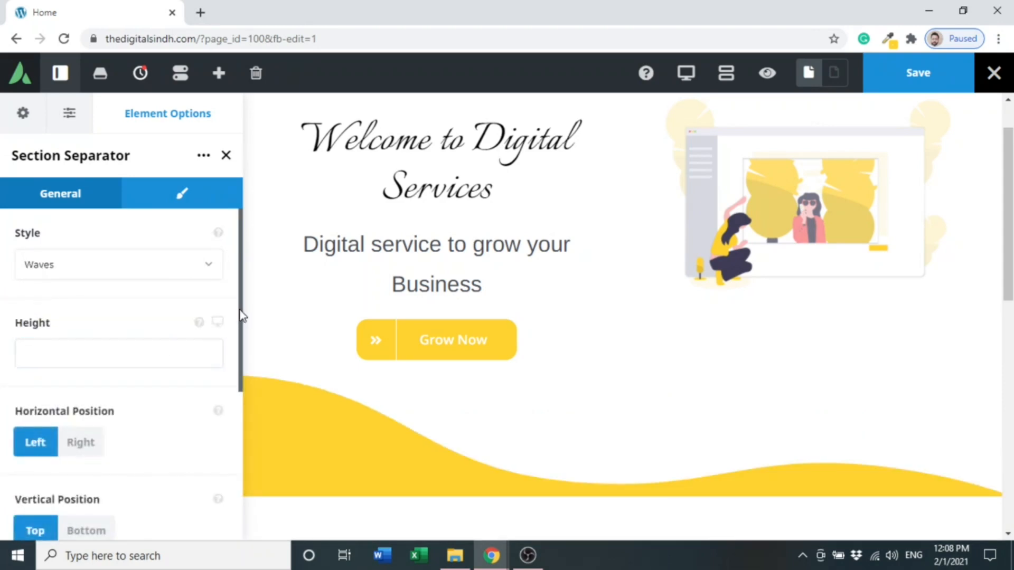
# - Set the separator's horizontal position to Right, keeping its vertical position at Top
pyautogui.moveTo(238, 316); pyautogui.dragTo(235, 380)
pyautogui.click(83, 316)
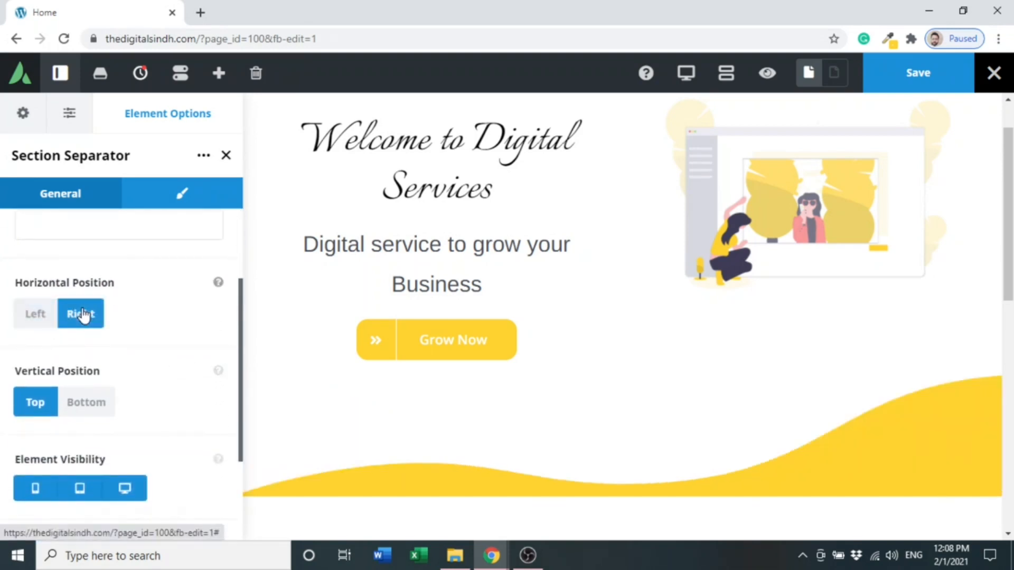
pyautogui.click(79, 406)
pyautogui.click(44, 406)
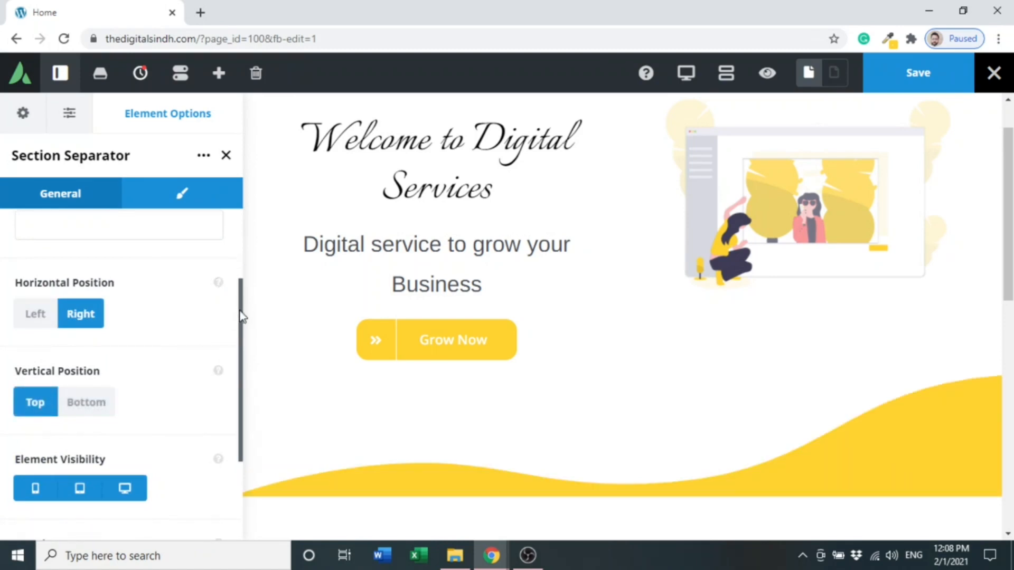
# - Set the separator's top margin to -80 in its design options
pyautogui.moveTo(241, 316); pyautogui.dragTo(235, 249)
pyautogui.click(172, 213)
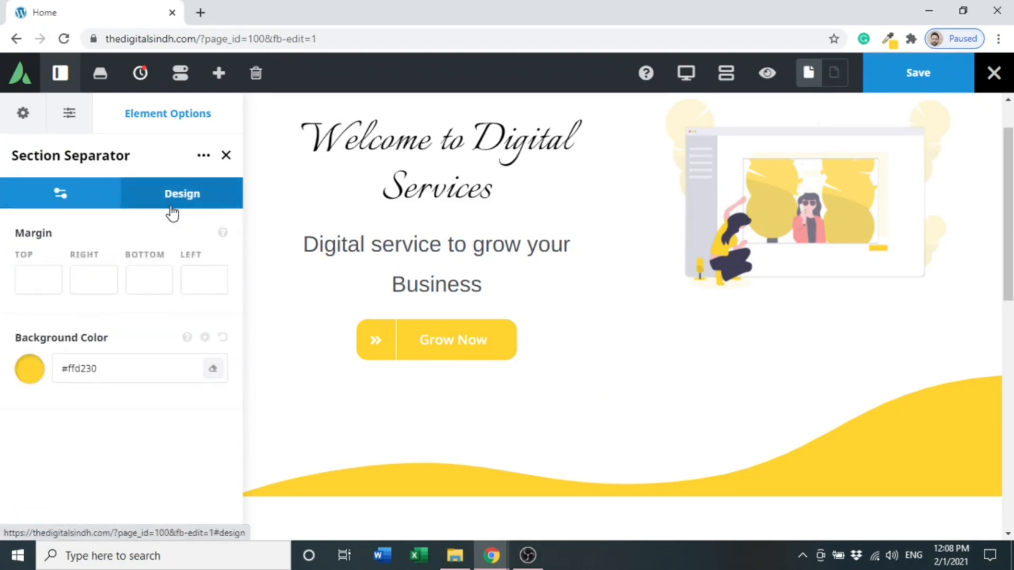
pyautogui.click(21, 284)
pyautogui.write('40')
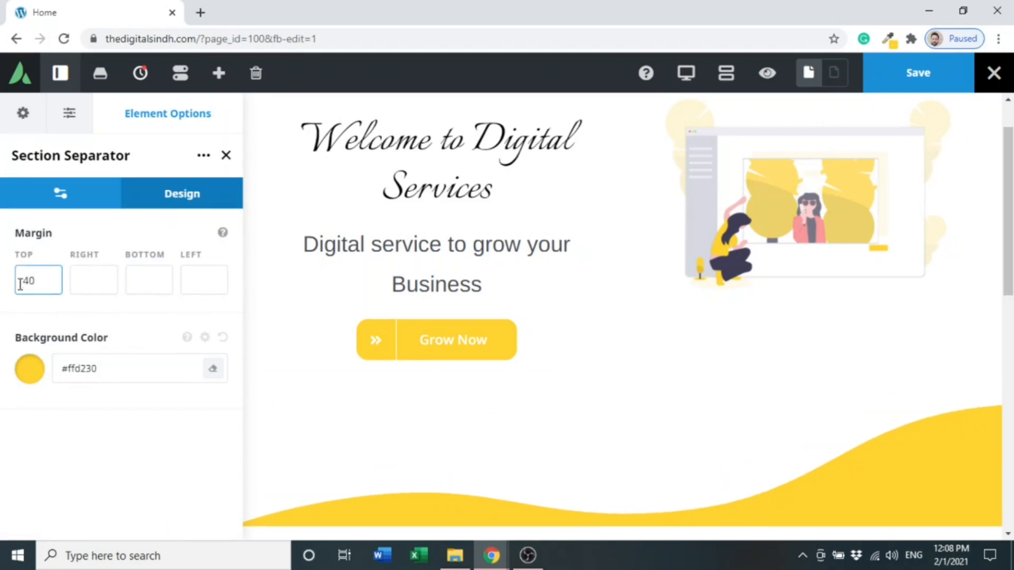
pyautogui.press('BackSpace')
pyautogui.press('BackSpace')
pyautogui.write('-40')
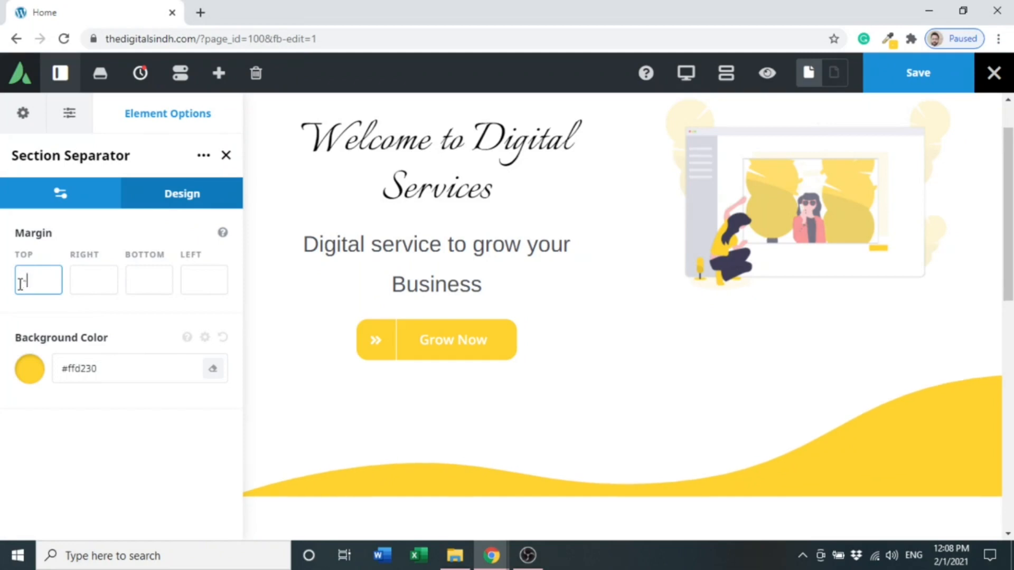
pyautogui.press('BackSpace')
pyautogui.press('BackSpace')
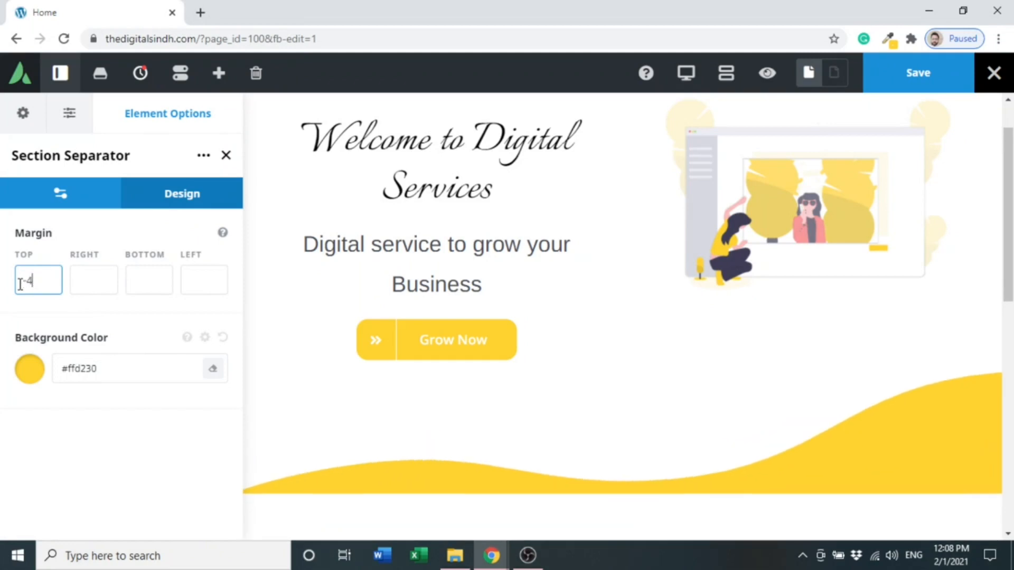
pyautogui.write('70')
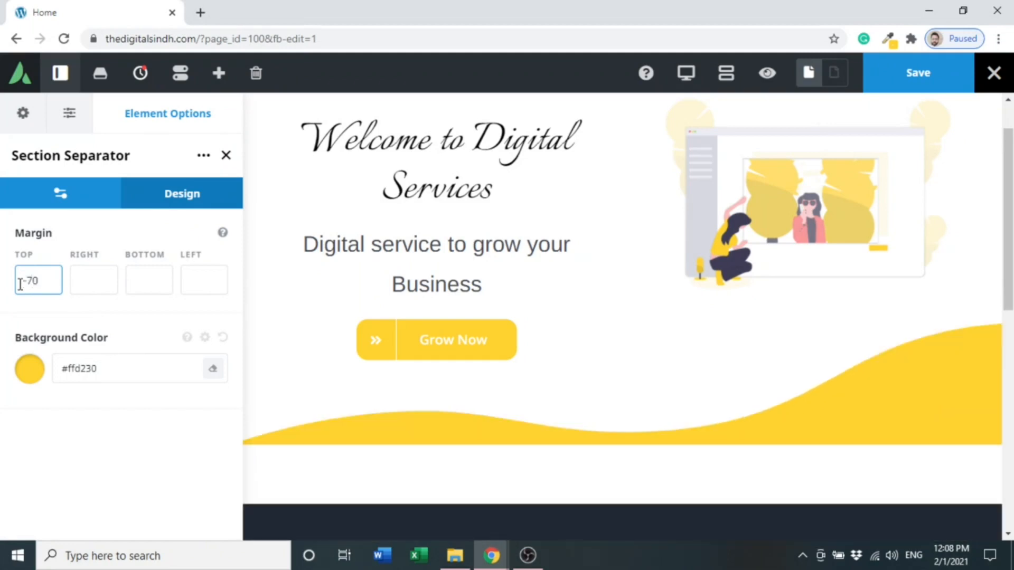
pyautogui.press('BackSpace')
pyautogui.press('BackSpace')
pyautogui.write('80')
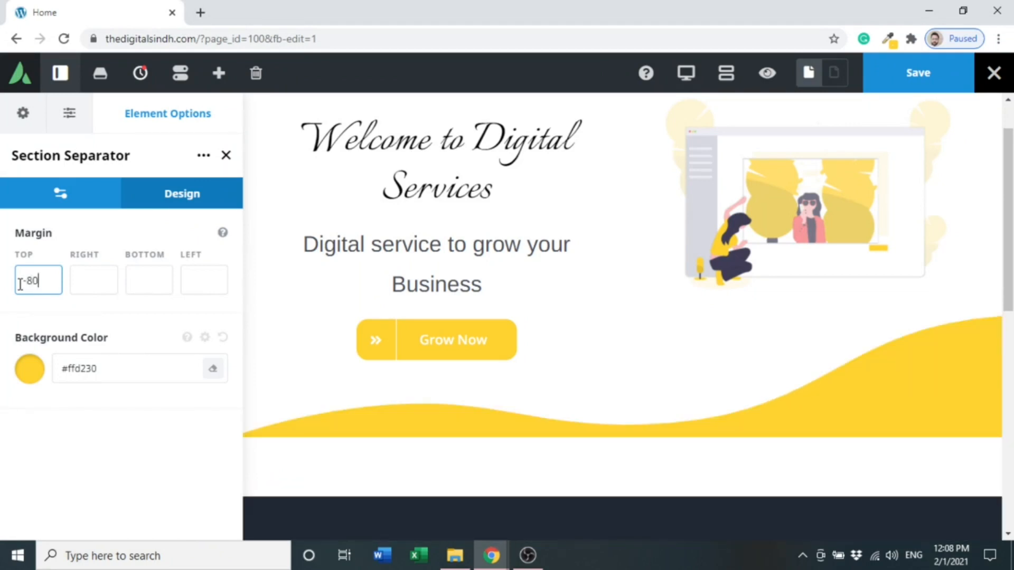
# - Save the page and preview the hero section with the wave separator
pyautogui.click(887, 74)
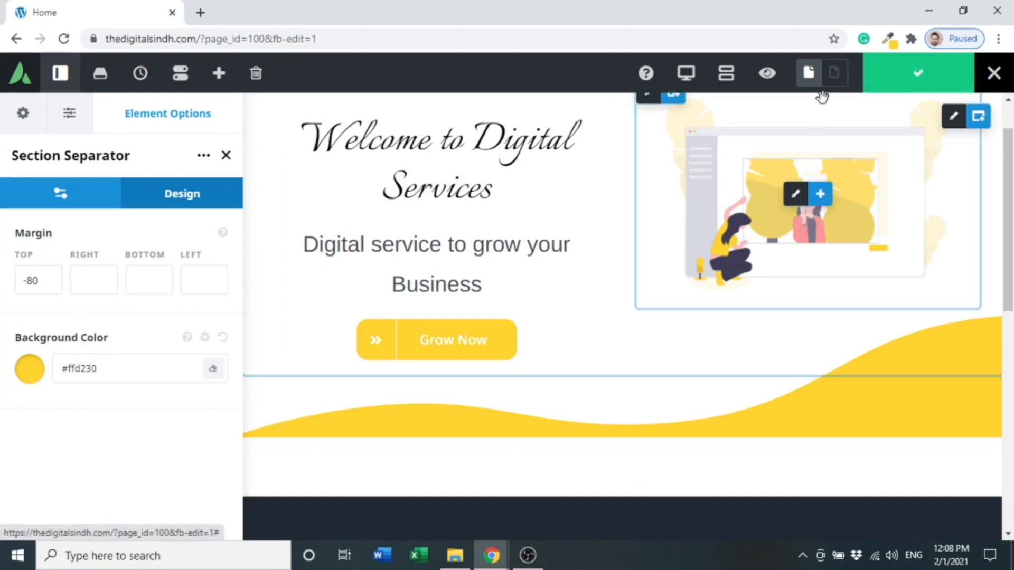
pyautogui.click(769, 84)
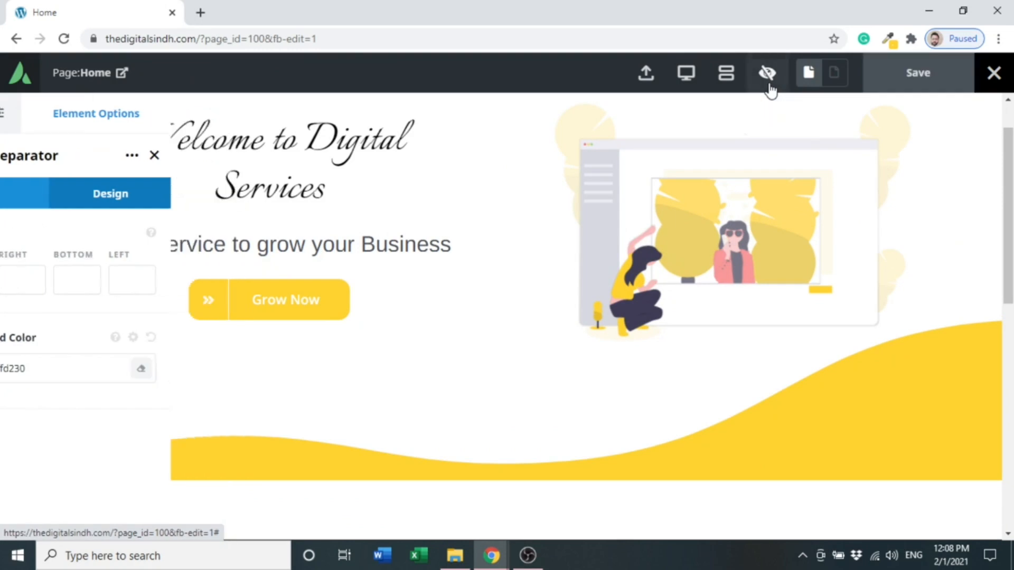
pyautogui.moveTo(1008, 211)
pyautogui.mouseDown()
pyautogui.moveTo(1008, 188)
pyautogui.moveTo(1008, 223)
pyautogui.moveTo(1013, 210)
pyautogui.mouseUp()
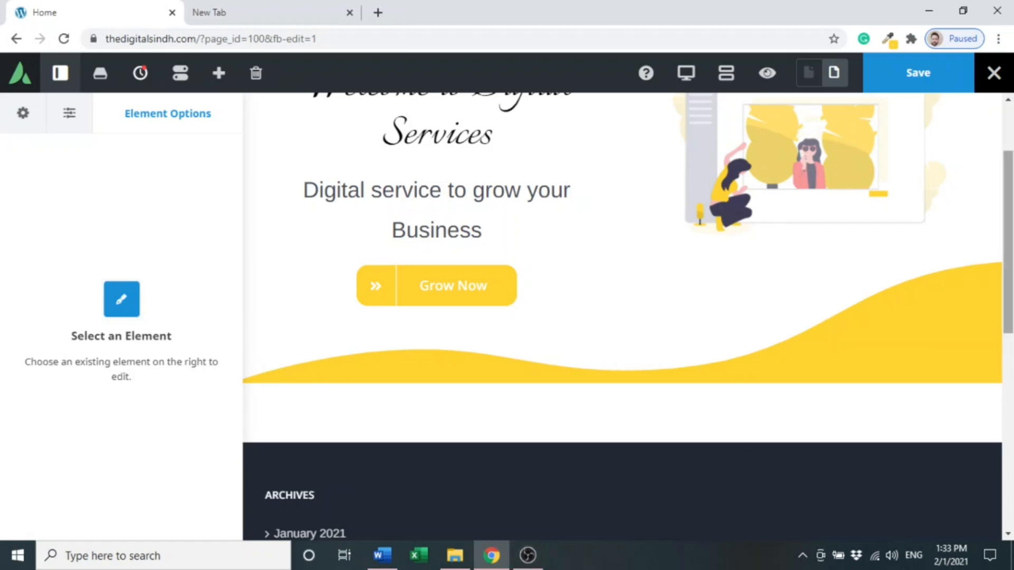
pyautogui.scroll(-2, 973, 292)
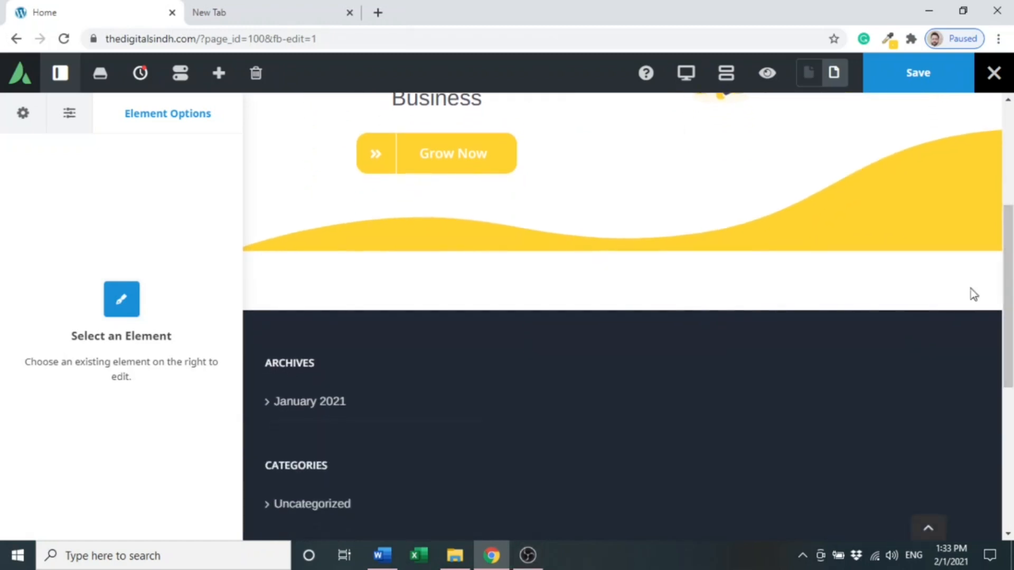
pyautogui.moveTo(981, 223)
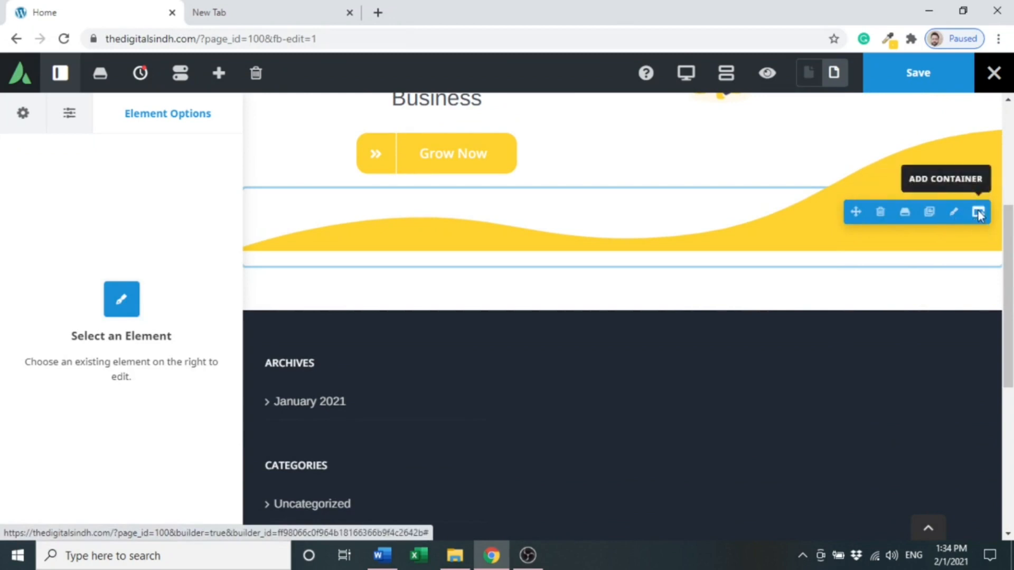
pyautogui.click(978, 213)
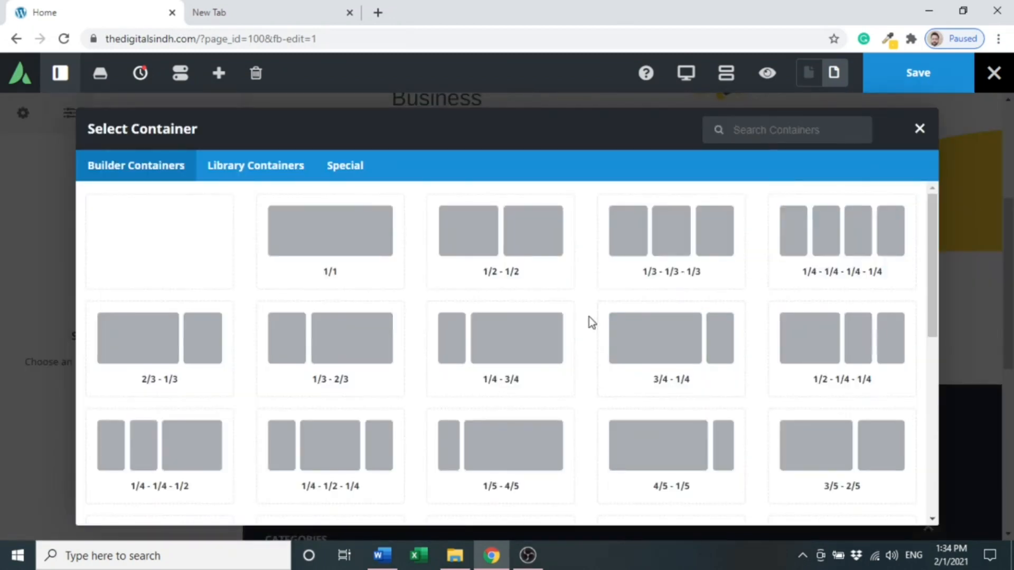
pyautogui.click(340, 262)
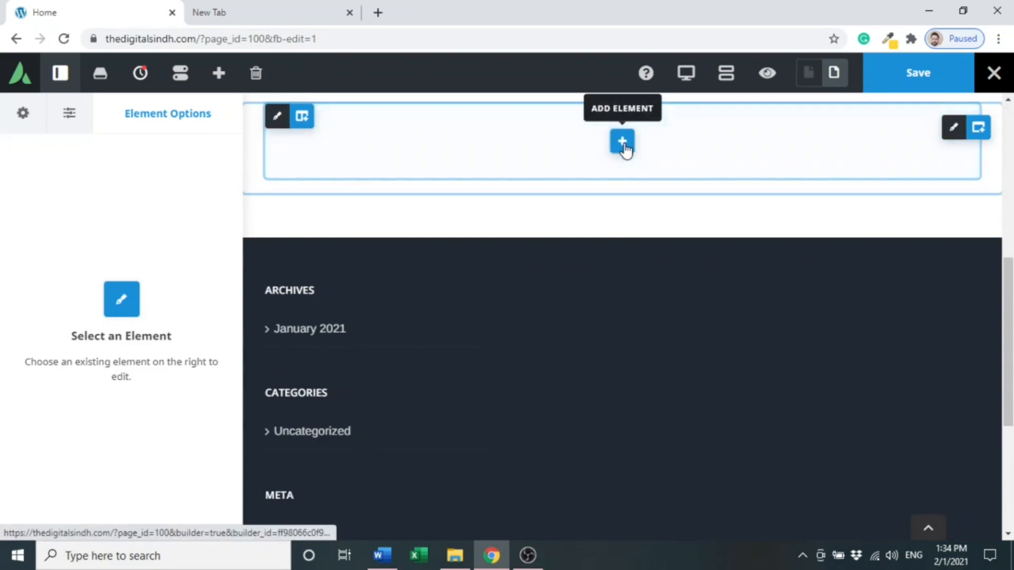
pyautogui.click(622, 142)
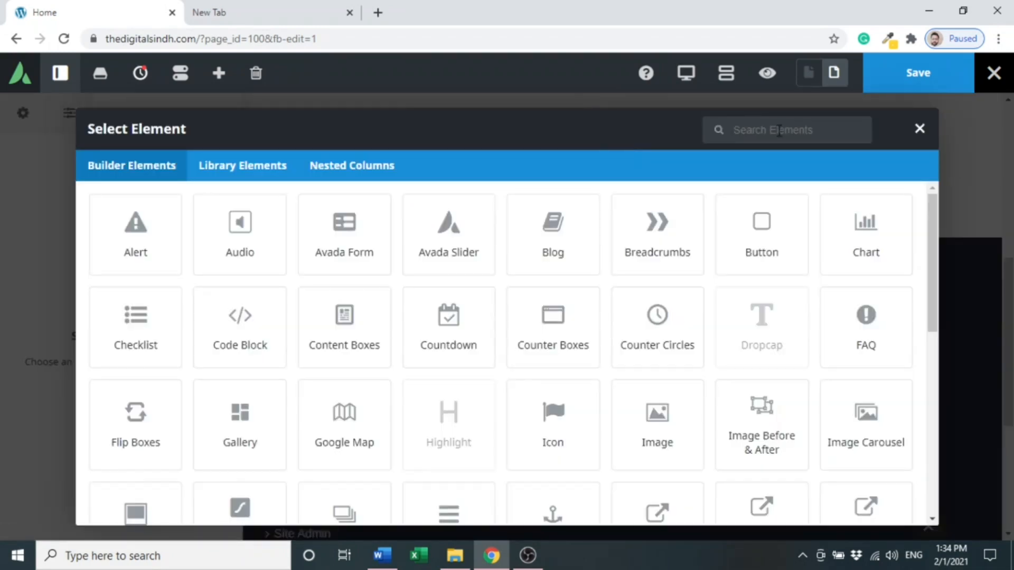
pyautogui.write('tt')
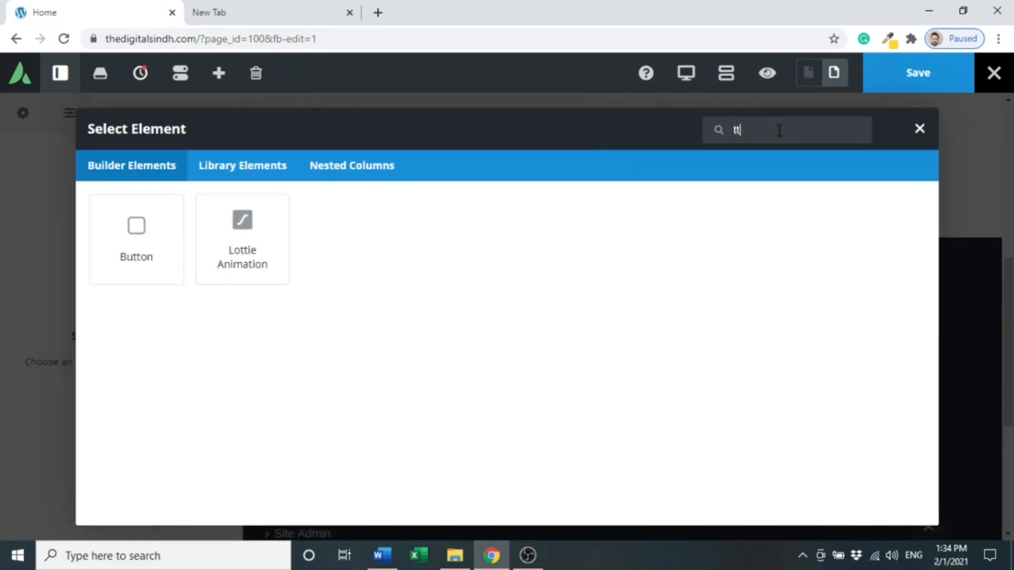
pyautogui.click(132, 247)
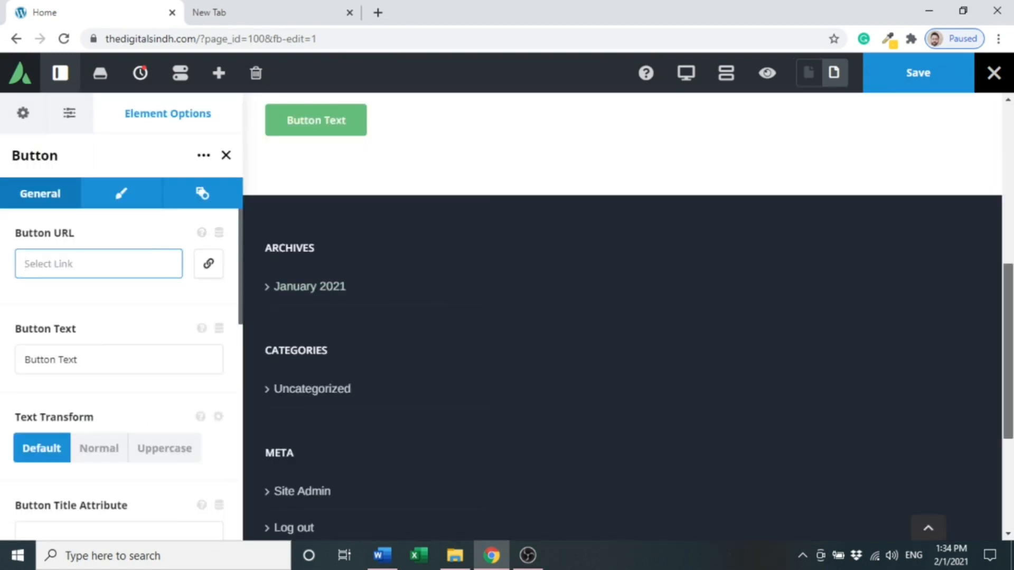
pyautogui.scroll(2, 747, 285)
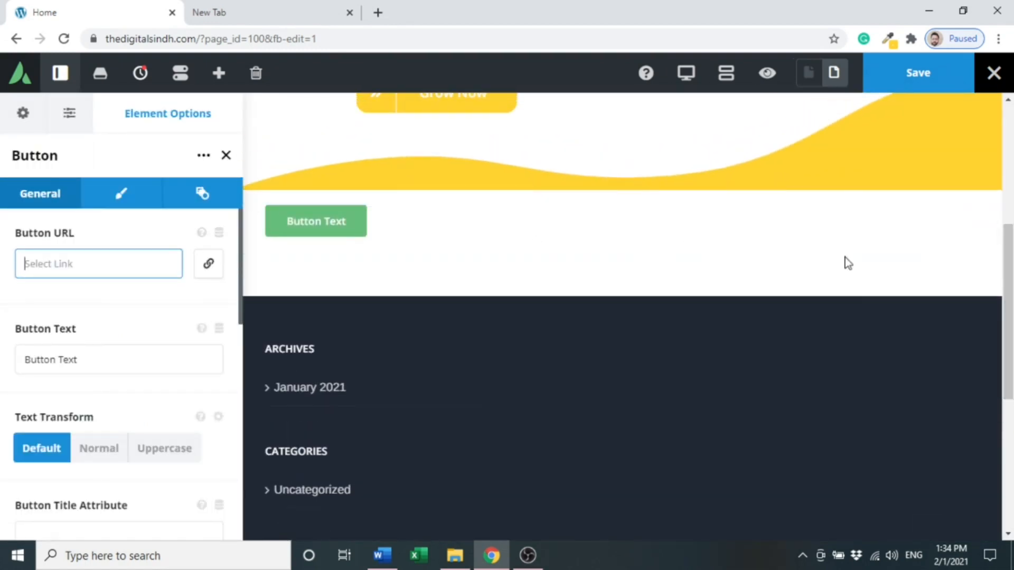
pyautogui.moveTo(952, 229)
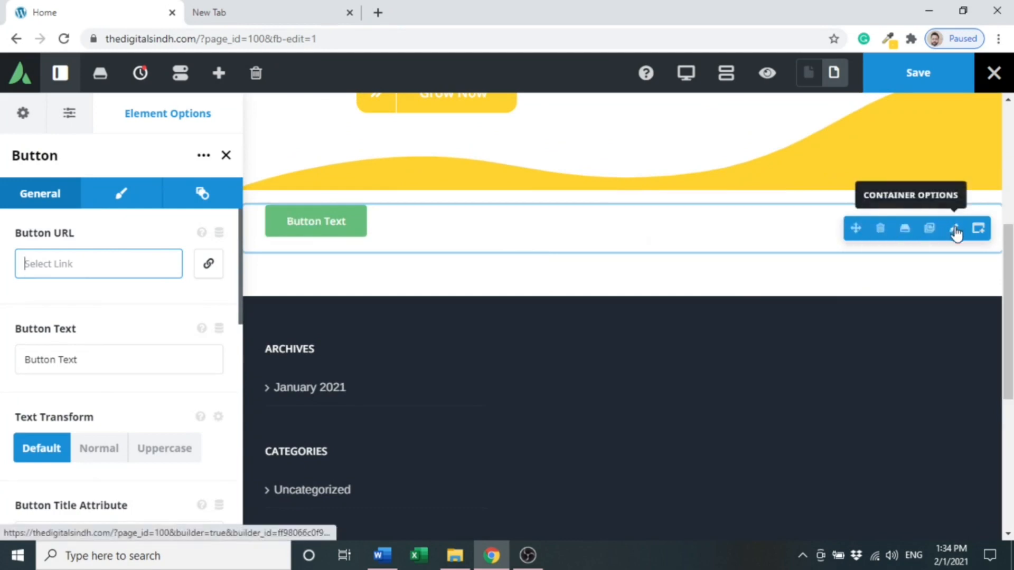
pyautogui.click(880, 229)
# - Add a new 1/1 container below the wave separator section
pyautogui.scroll(3, 975, 251)
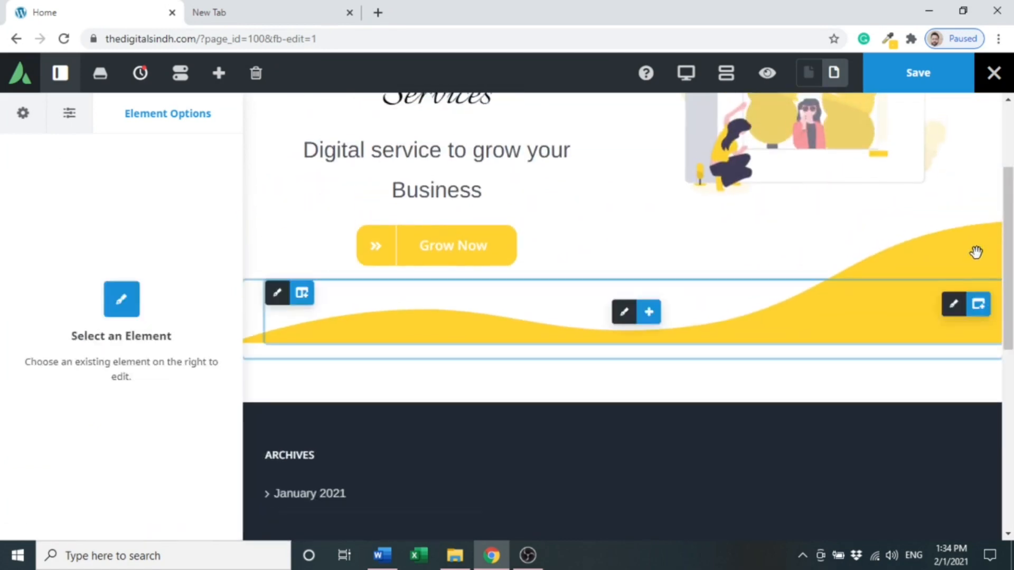
pyautogui.moveTo(984, 319)
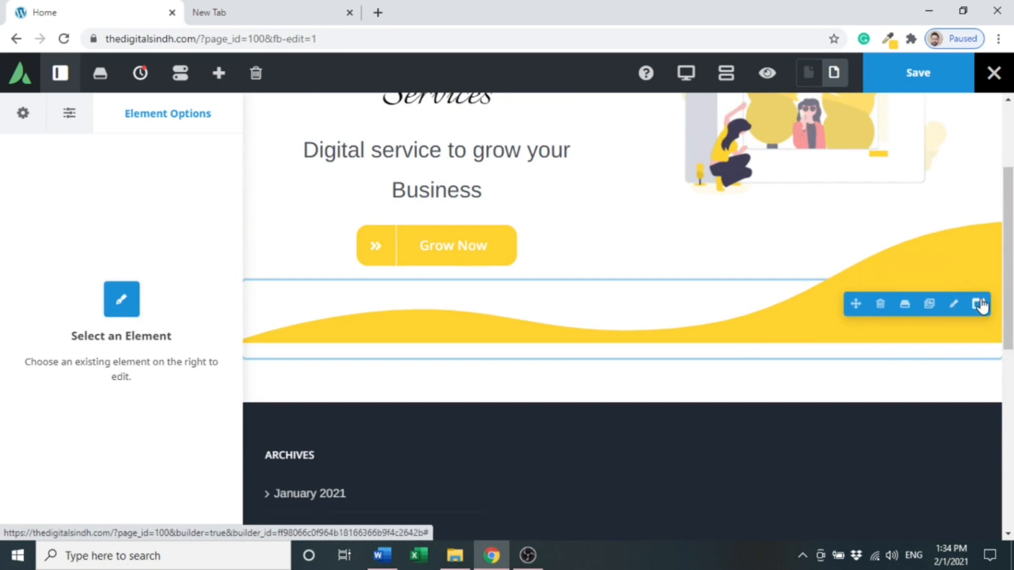
pyautogui.click(978, 305)
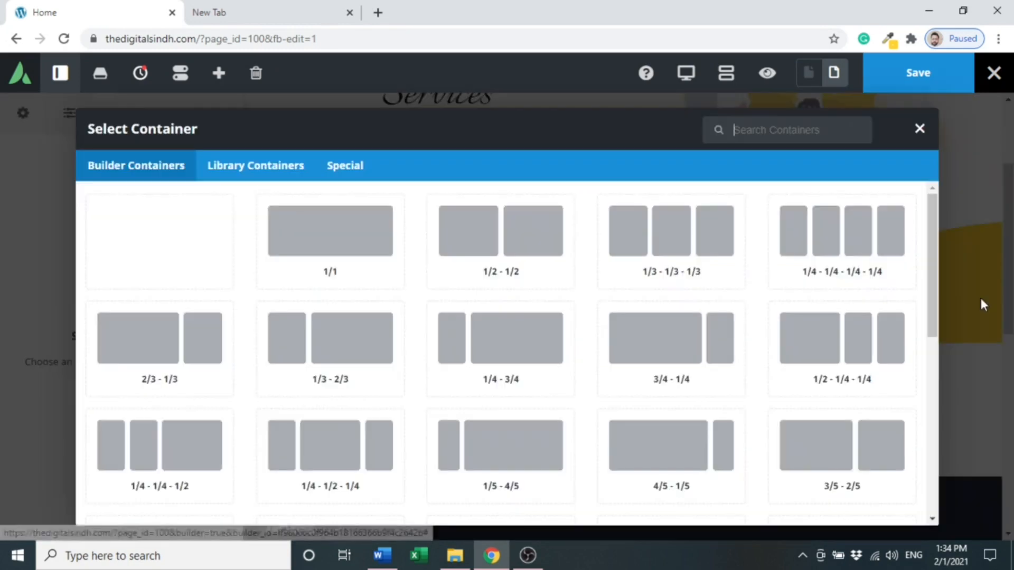
pyautogui.click(361, 250)
pyautogui.scroll(-5, 607, 230)
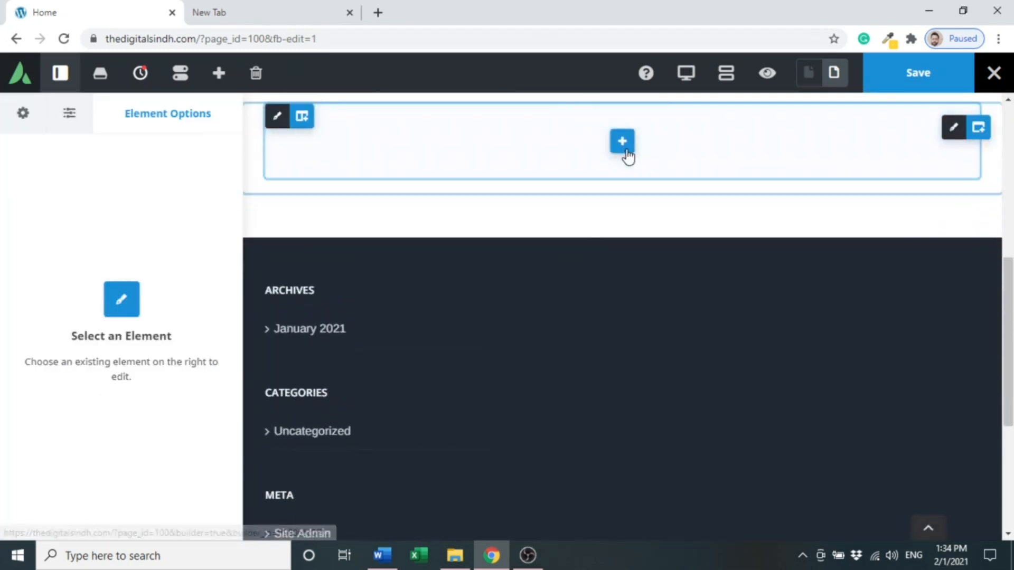
# - Search for "tit" and add a Title element to the new container
pyautogui.click(622, 142)
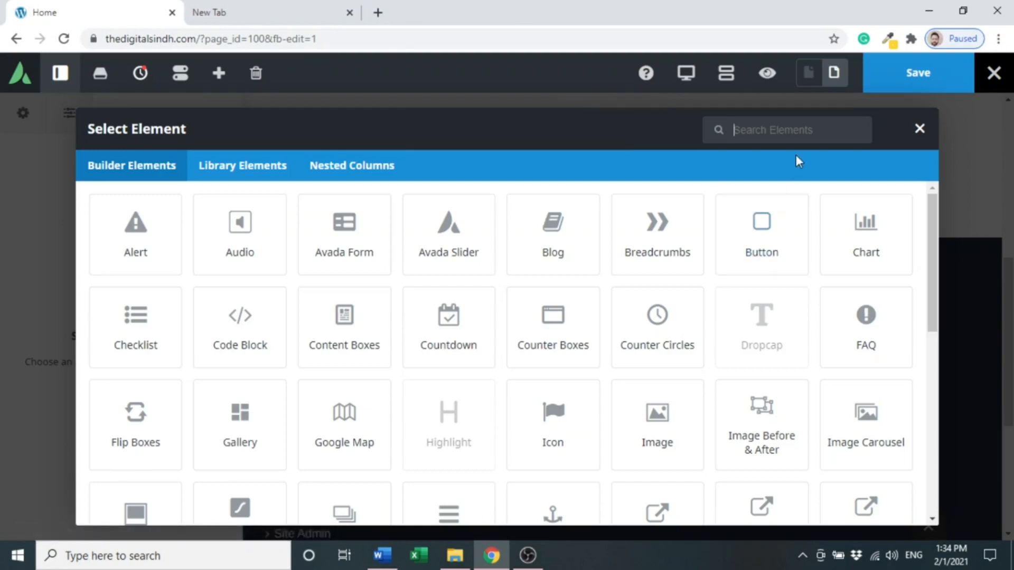
pyautogui.click(799, 133)
pyautogui.write('y')
pyautogui.press('BackSpace')
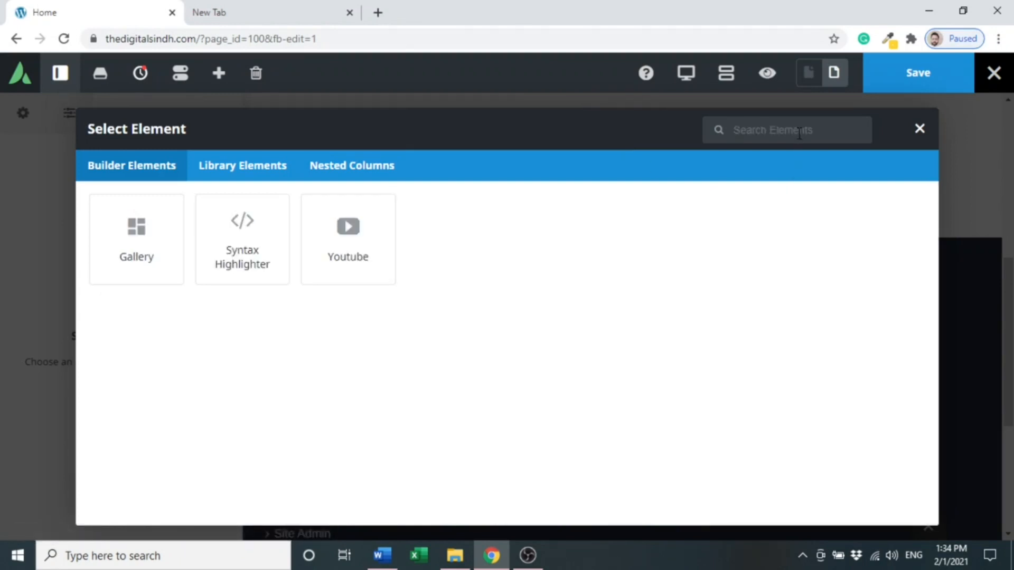
pyautogui.write('tr')
pyautogui.press('BackSpace')
pyautogui.press('BackSpace')
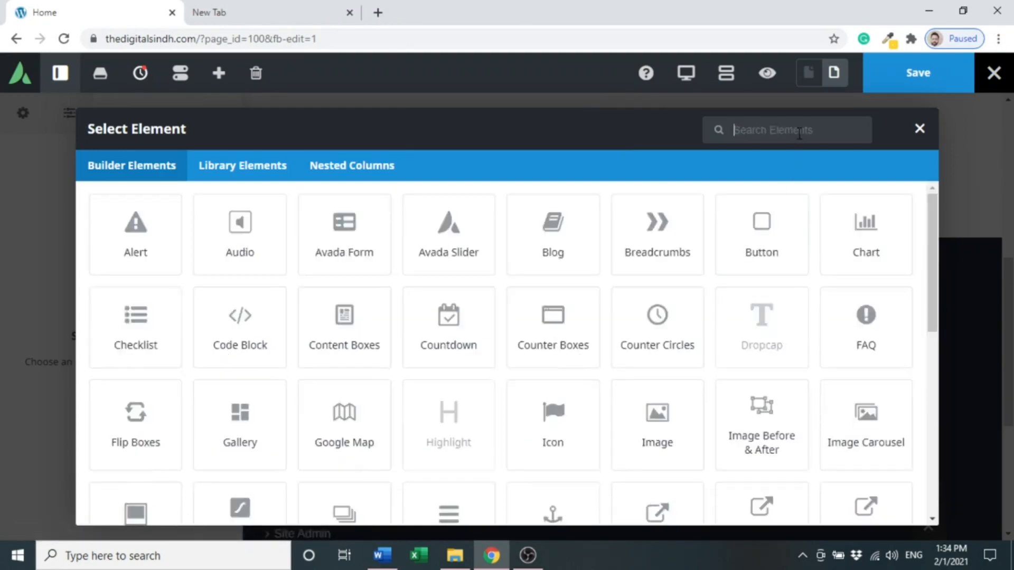
pyautogui.write('tit')
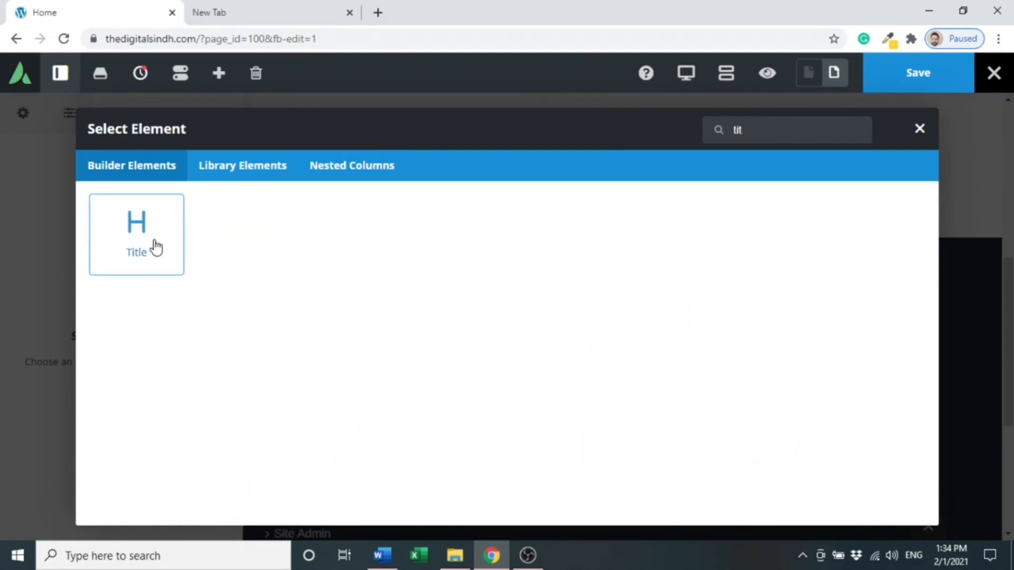
pyautogui.click(138, 240)
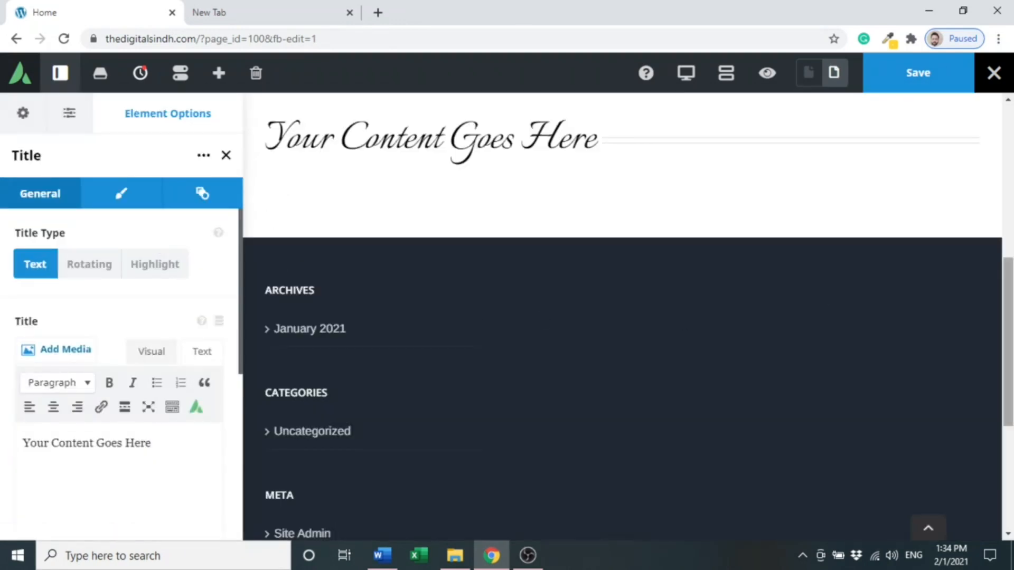
# - Replace the new title's text with "This website is going to tell you"
pyautogui.scroll(2, 956, 252)
pyautogui.tripleClick(481, 256)
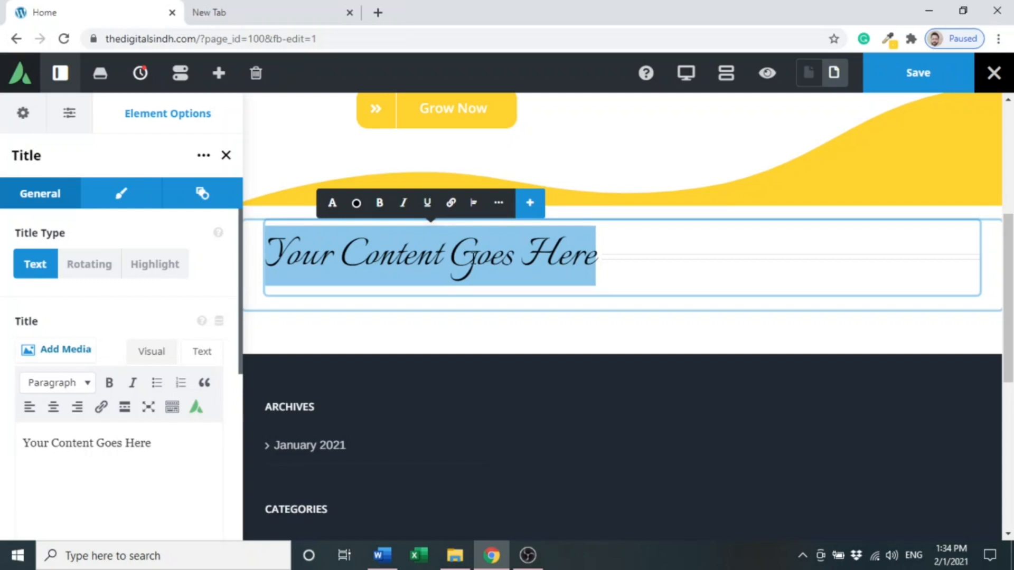
pyautogui.write('This')
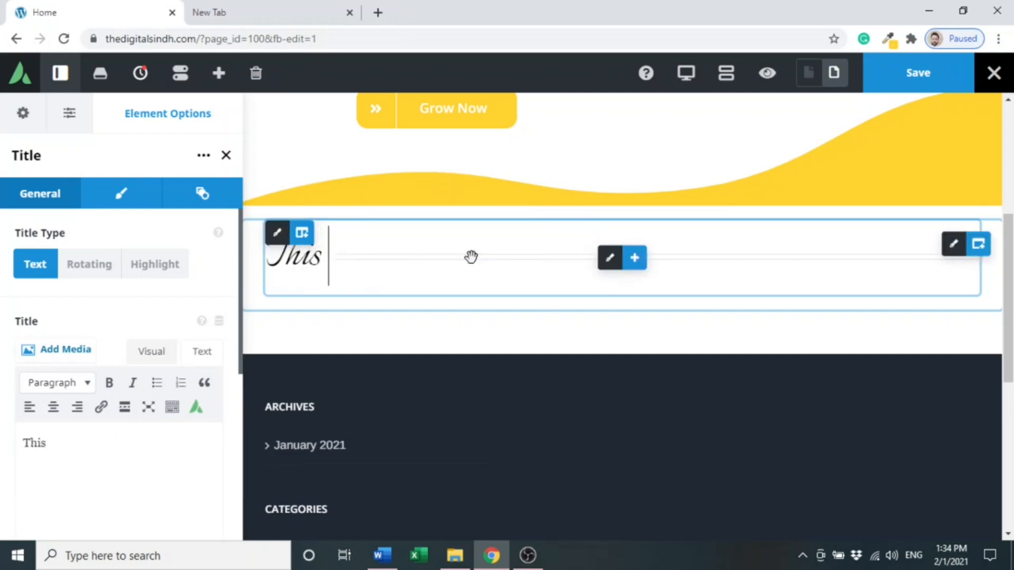
pyautogui.write(' webste')
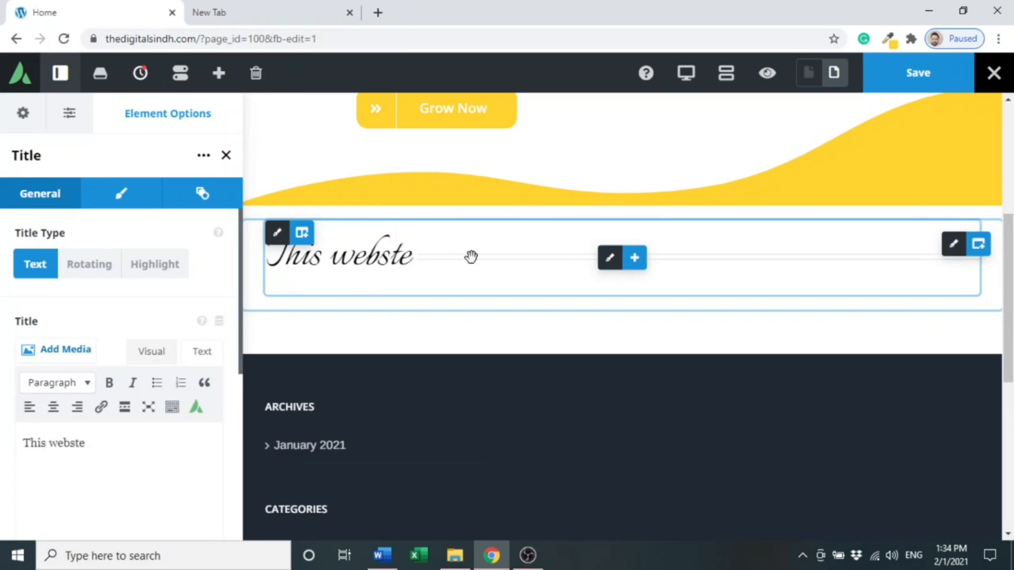
pyautogui.press('BackSpace')
pyautogui.press('BackSpace')
pyautogui.write('ite is')
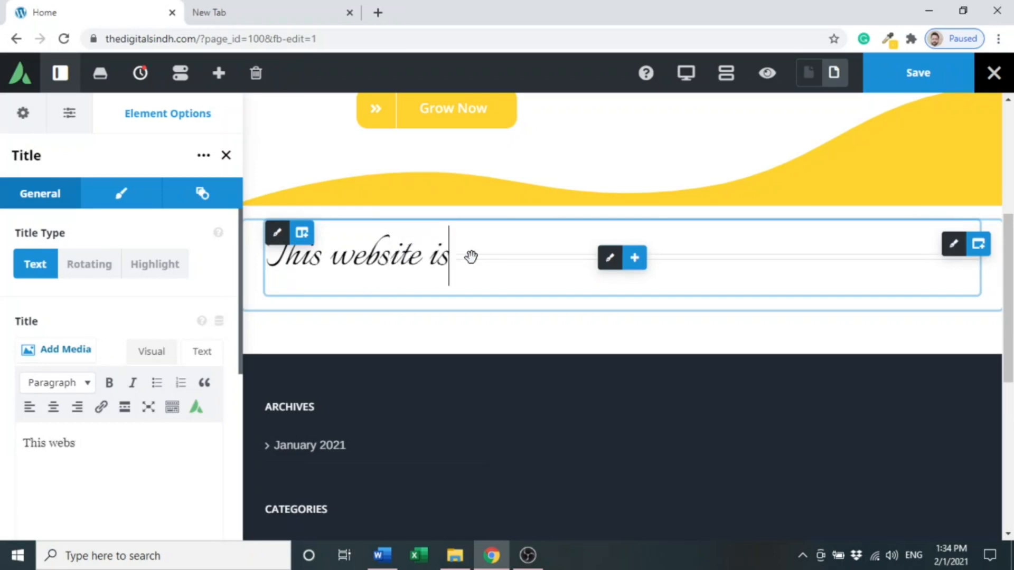
pyautogui.write(' going to tel')
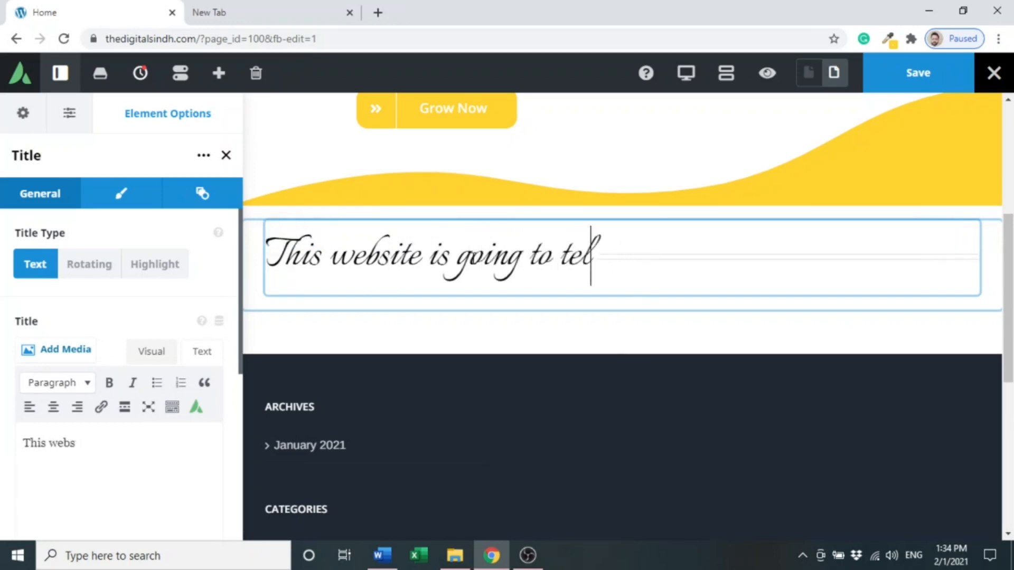
pyautogui.write('l yo')
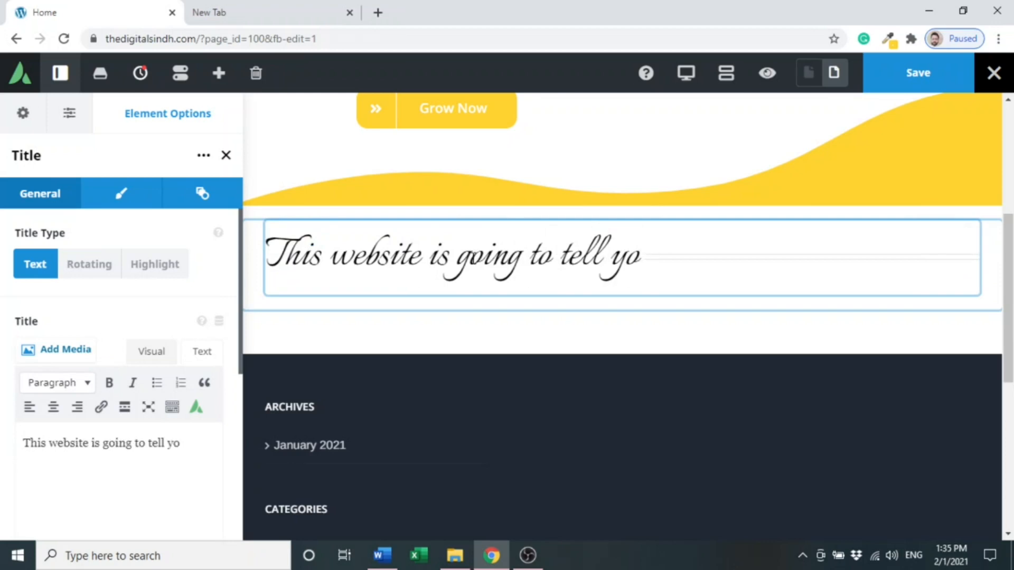
pyautogui.write('u')
pyautogui.click(623, 334)
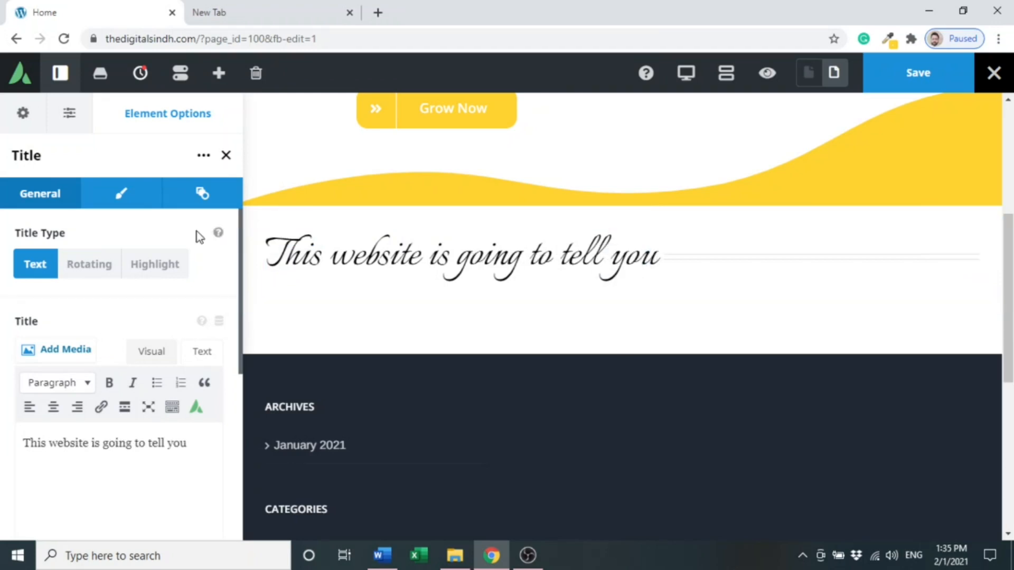
# - Center-align the title and set its separator to None in its design options
pyautogui.click(120, 198)
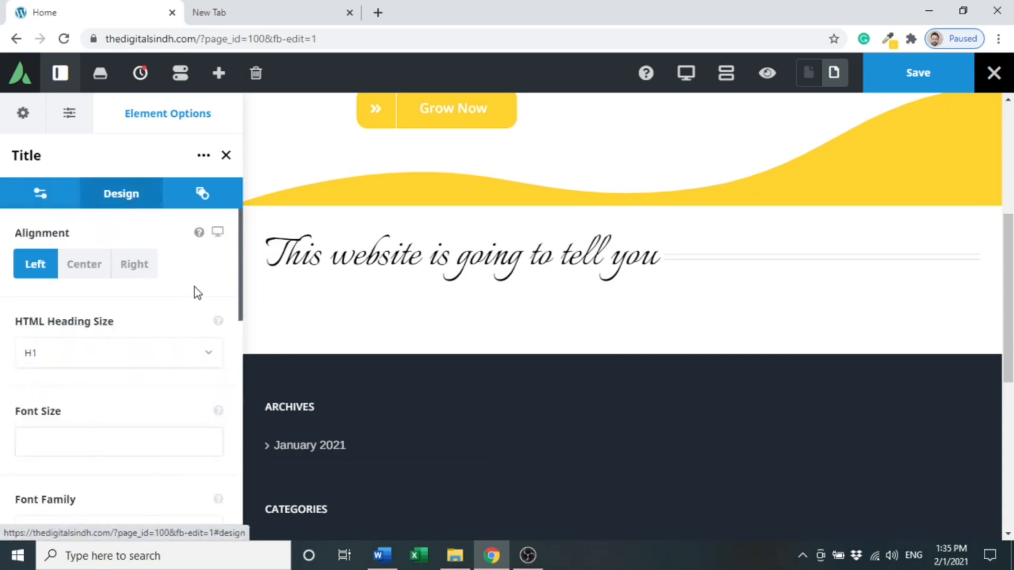
pyautogui.click(91, 278)
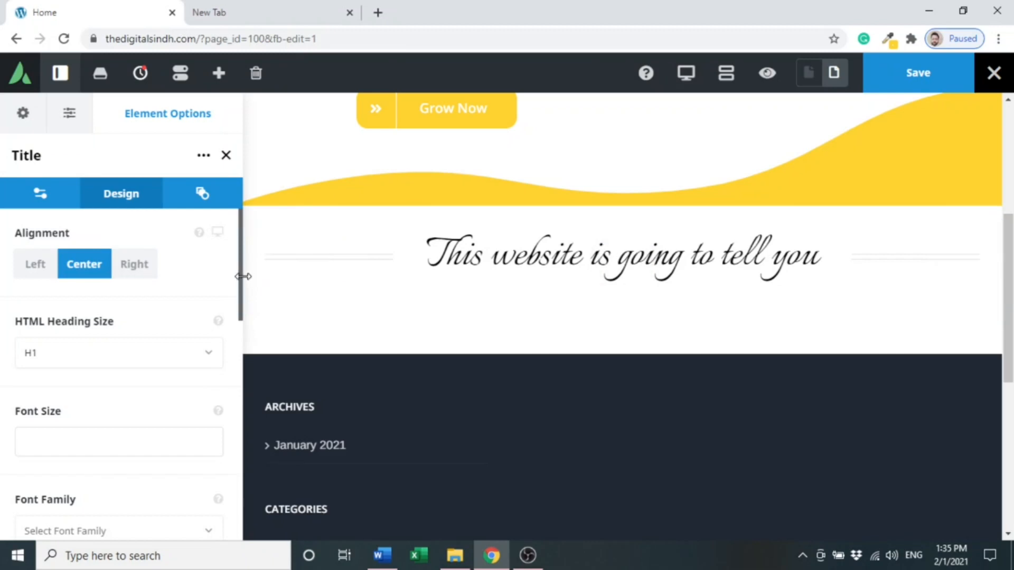
pyautogui.moveTo(241, 280); pyautogui.dragTo(241, 476)
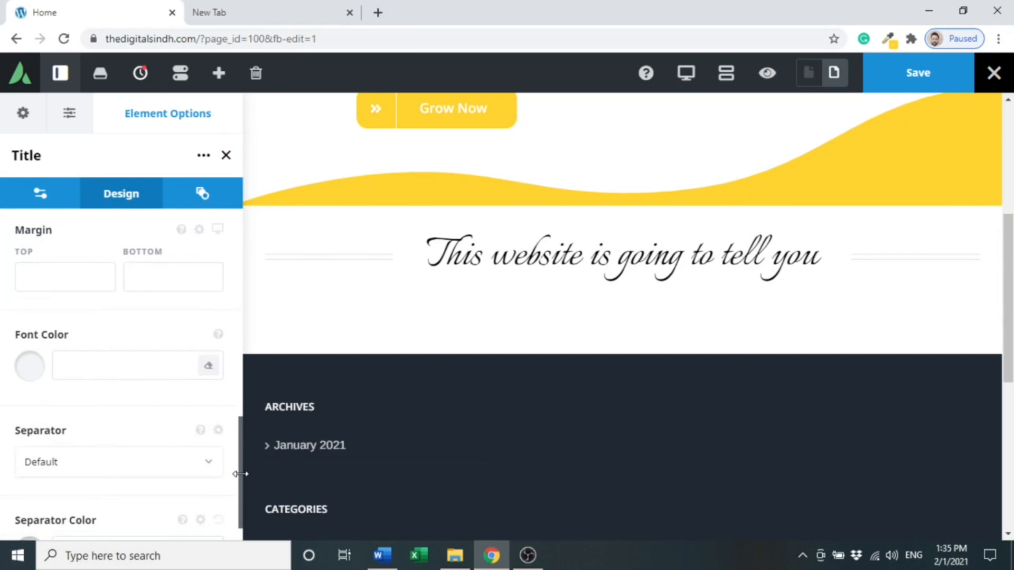
pyautogui.moveTo(238, 477); pyautogui.dragTo(240, 501)
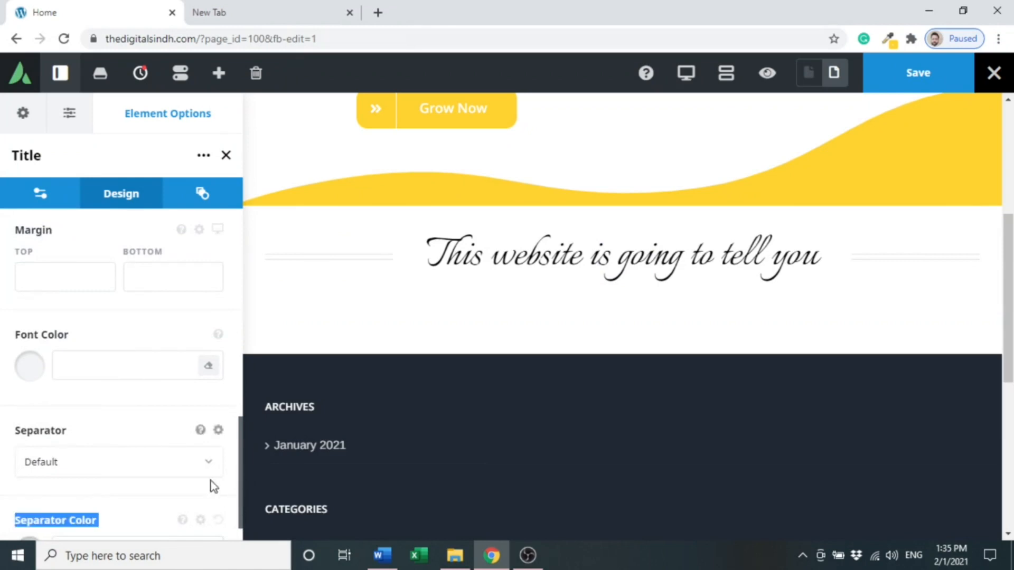
pyautogui.moveTo(239, 449); pyautogui.dragTo(239, 479)
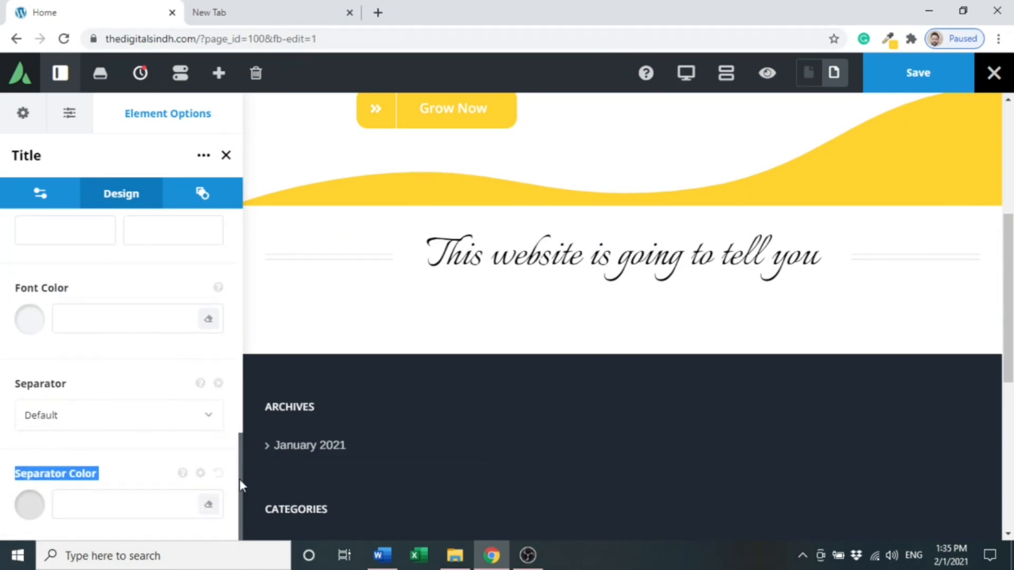
pyautogui.click(206, 417)
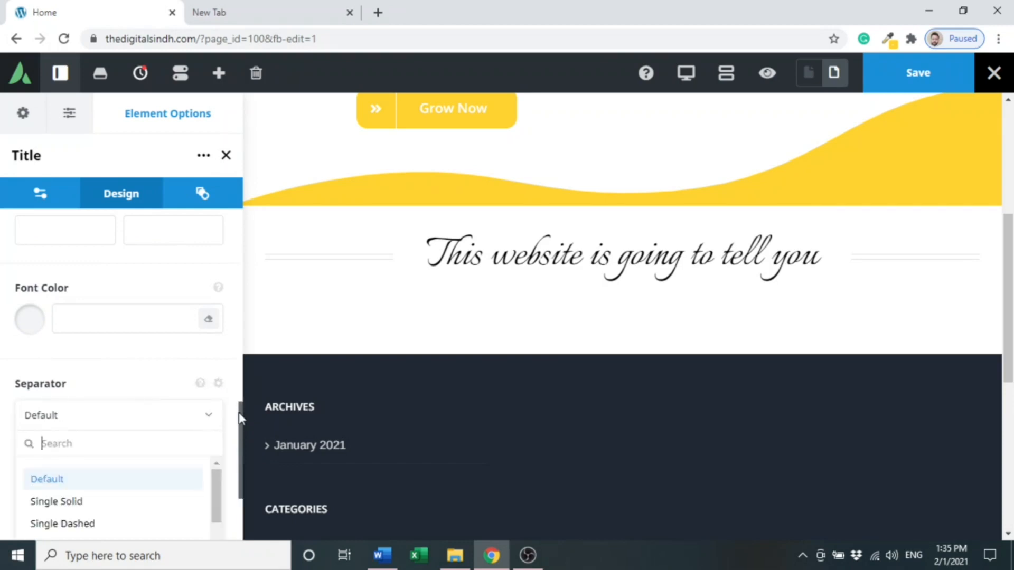
pyautogui.moveTo(239, 413); pyautogui.dragTo(238, 474)
pyautogui.moveTo(216, 340); pyautogui.dragTo(216, 398)
pyautogui.click(167, 415)
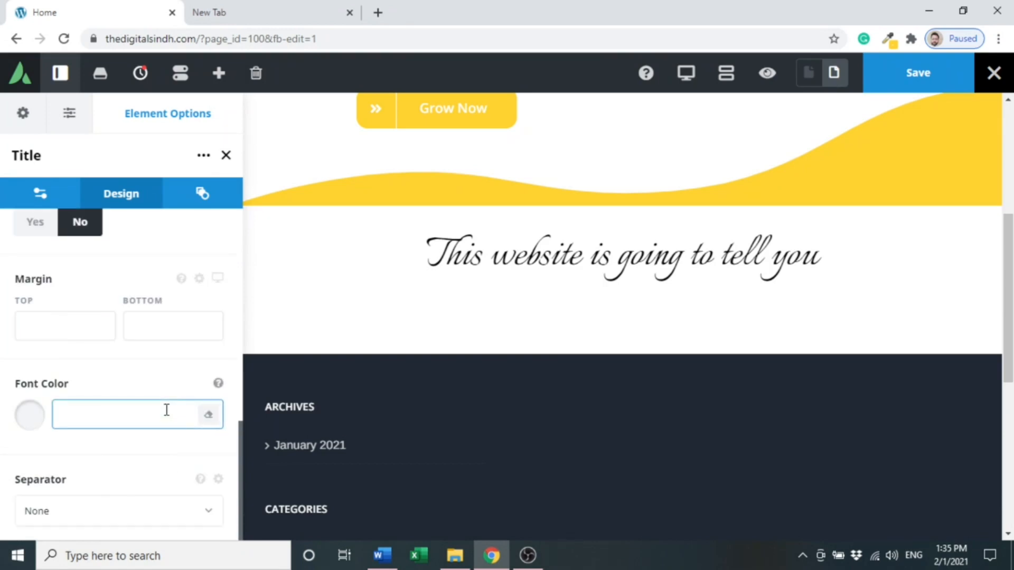
# - Save the page and add a Separator element below the title by searching "sep"
pyautogui.click(918, 79)
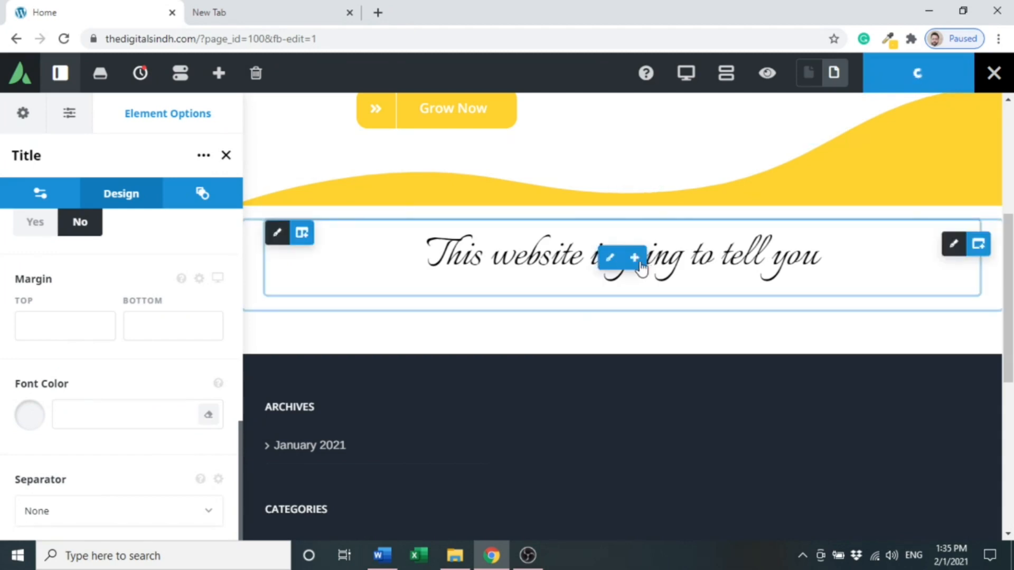
pyautogui.moveTo(638, 266)
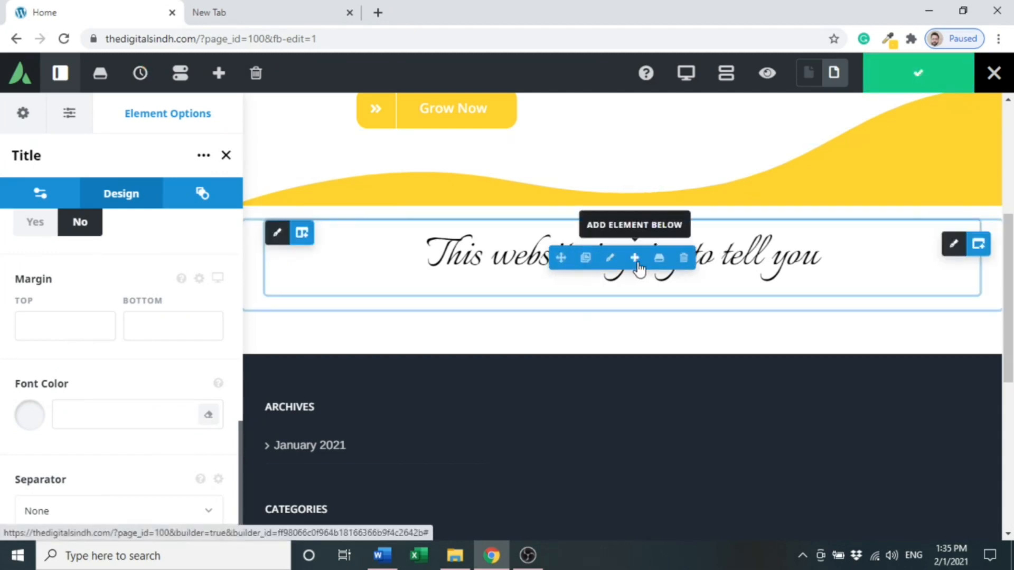
pyautogui.click(636, 258)
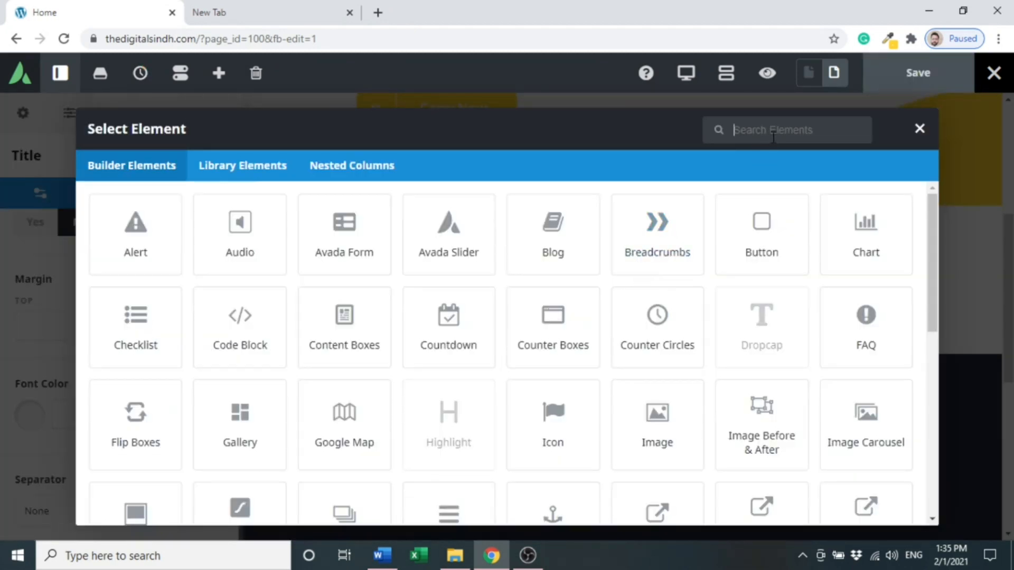
pyautogui.write('sep')
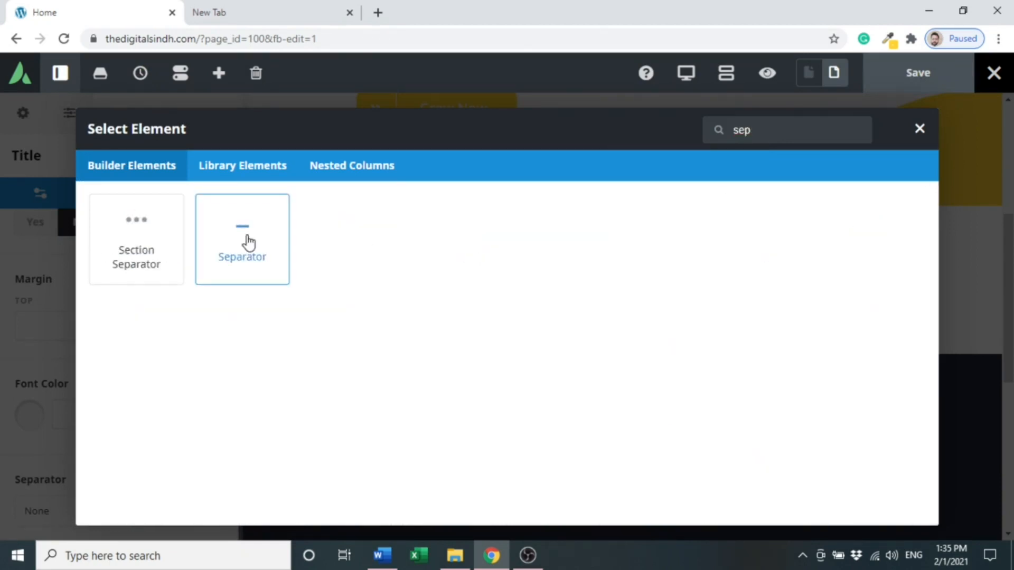
pyautogui.click(248, 243)
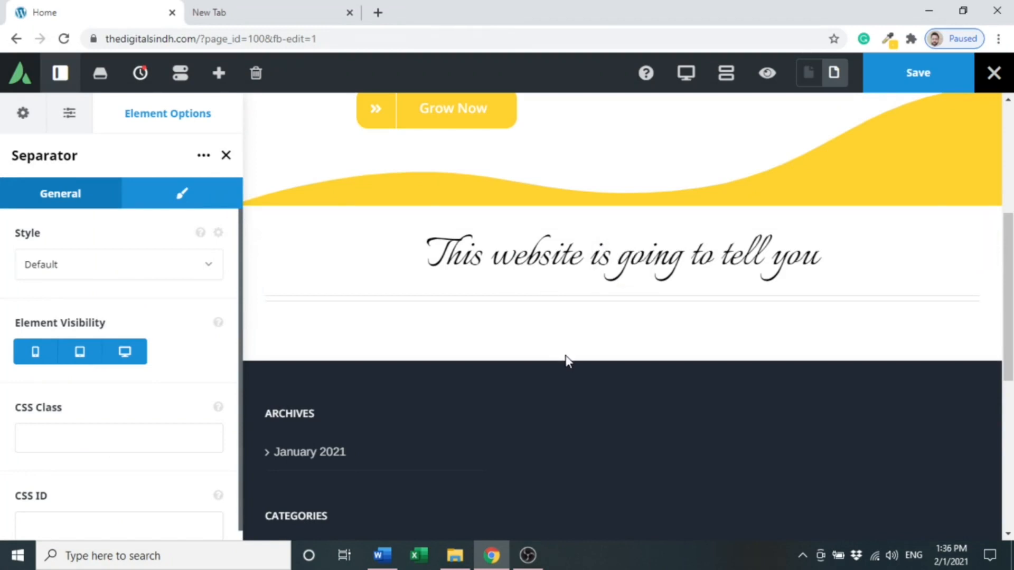
# - Set the separator style to Single Border Solid and its width to 70
pyautogui.click(176, 275)
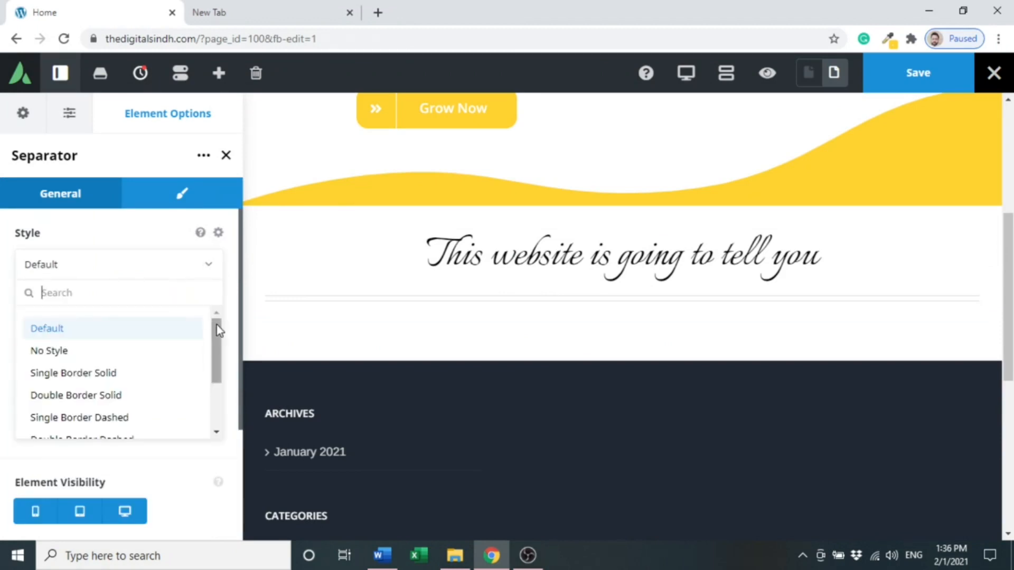
pyautogui.click(143, 375)
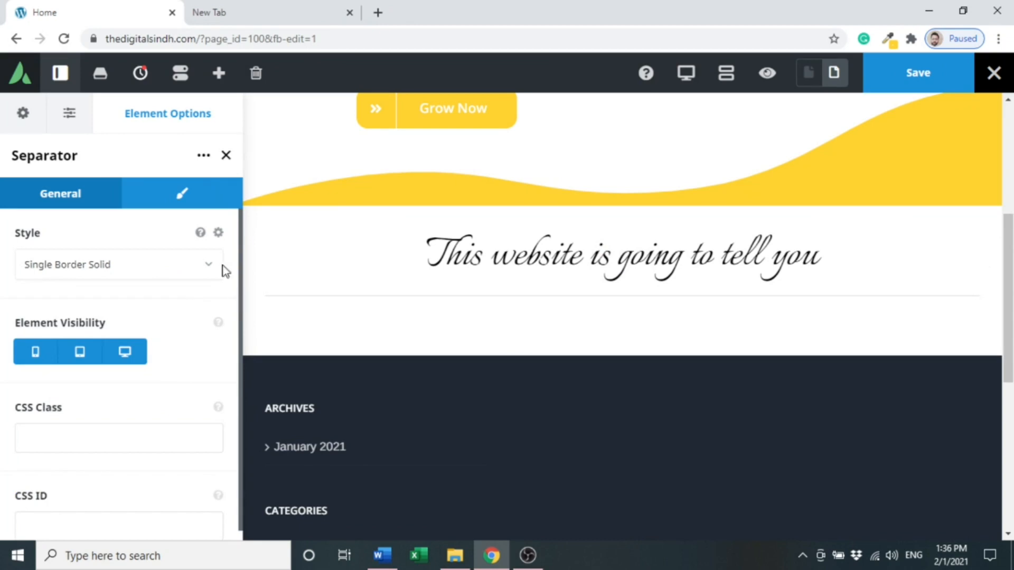
pyautogui.click(168, 197)
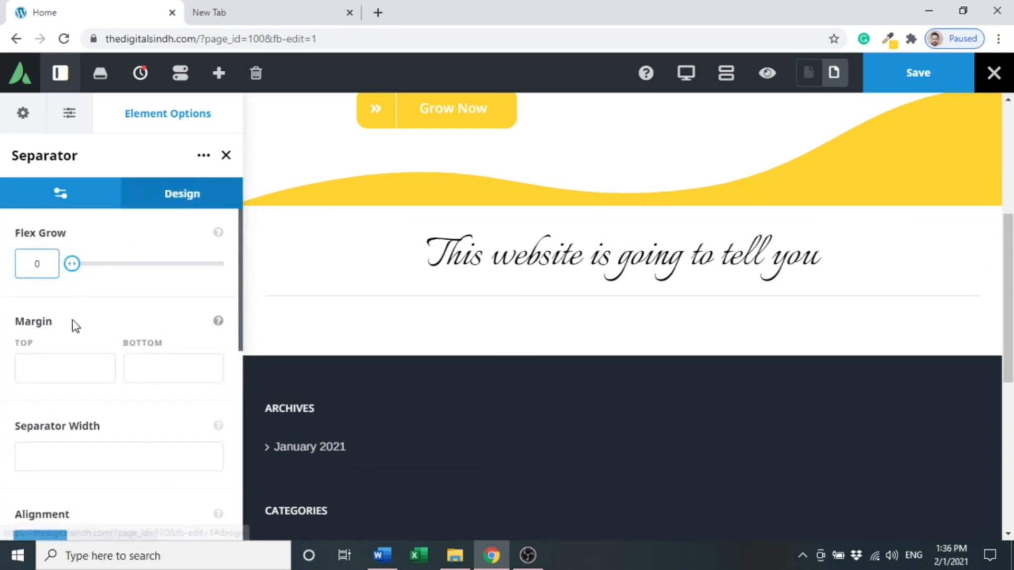
pyautogui.click(69, 447)
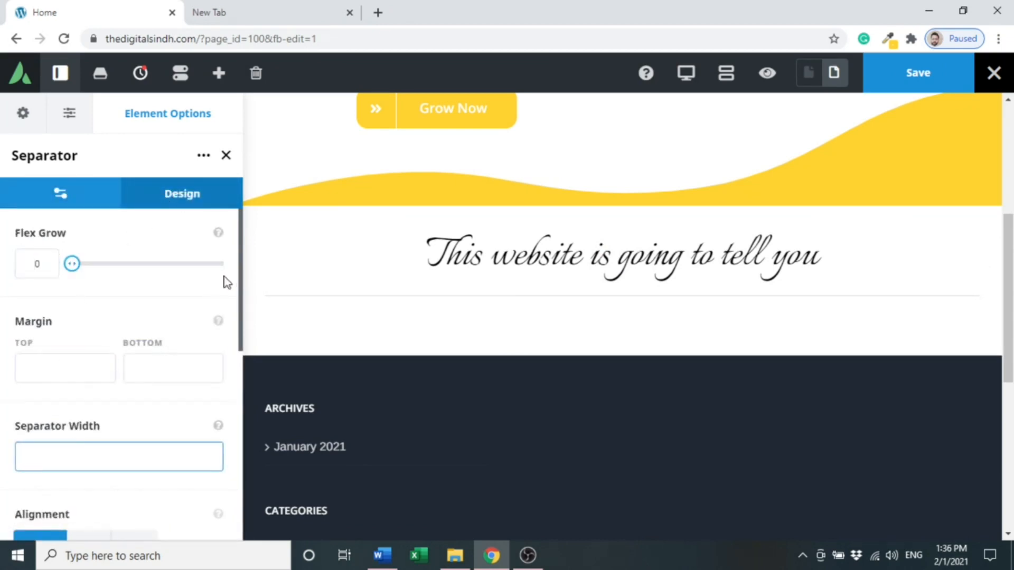
pyautogui.moveTo(239, 277); pyautogui.dragTo(240, 313)
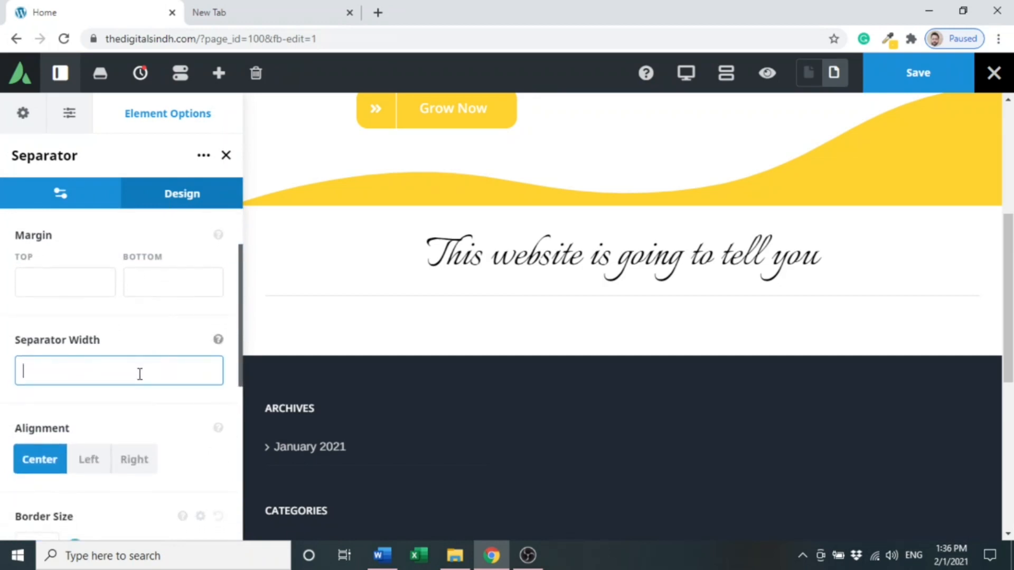
pyautogui.write('70')
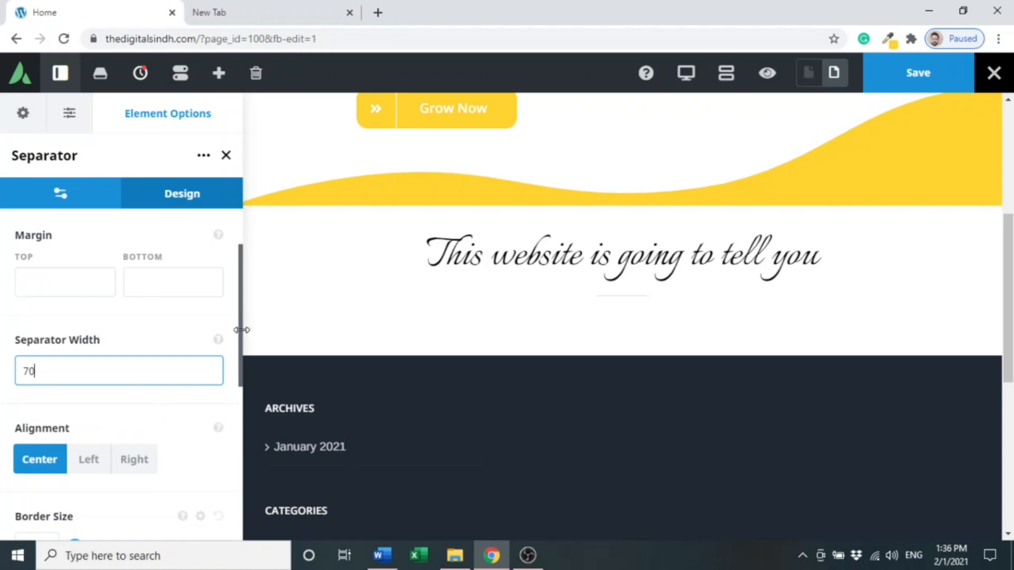
pyautogui.moveTo(240, 340); pyautogui.dragTo(242, 375)
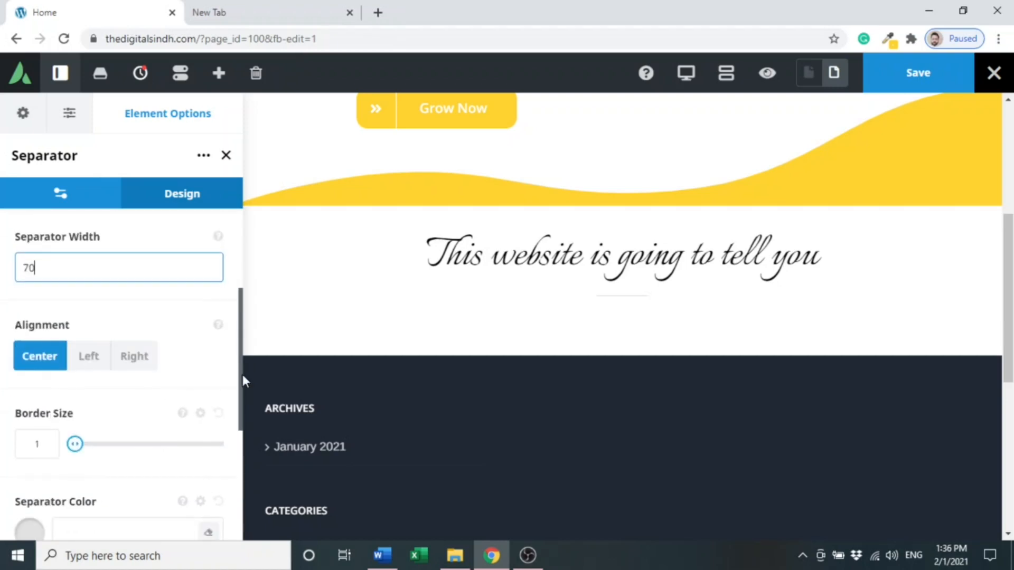
pyautogui.click(85, 361)
pyautogui.click(122, 363)
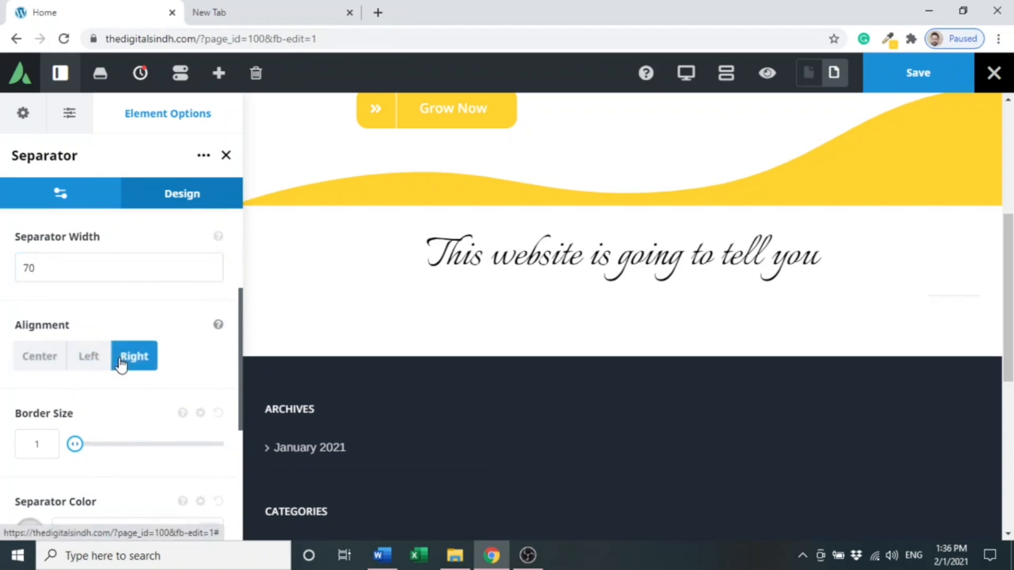
pyautogui.click(32, 362)
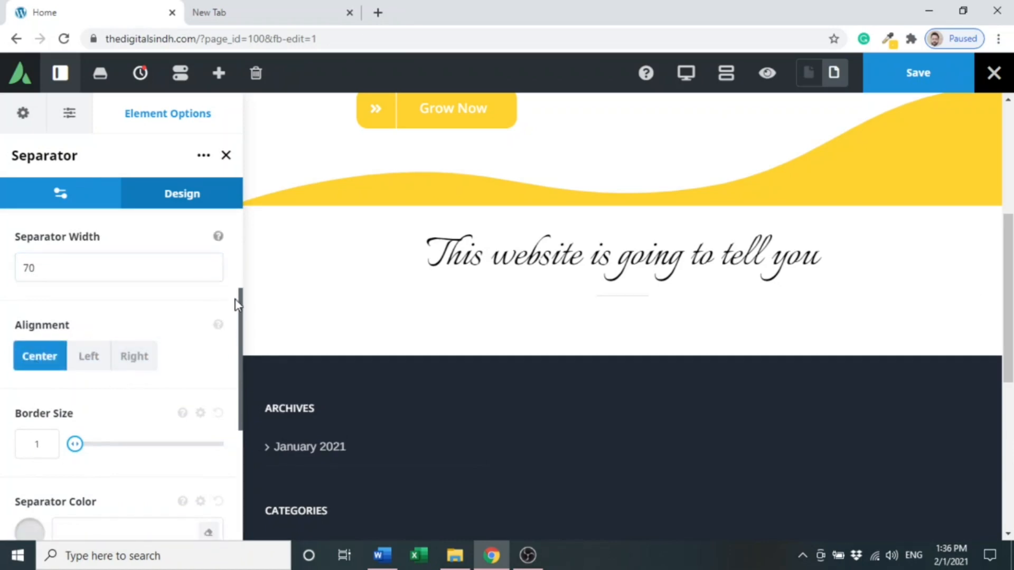
# - Set the separator's border size to 3 and paste #ffd230 as its color
pyautogui.moveTo(241, 303); pyautogui.dragTo(240, 320)
pyautogui.scroll(-1, 241, 324)
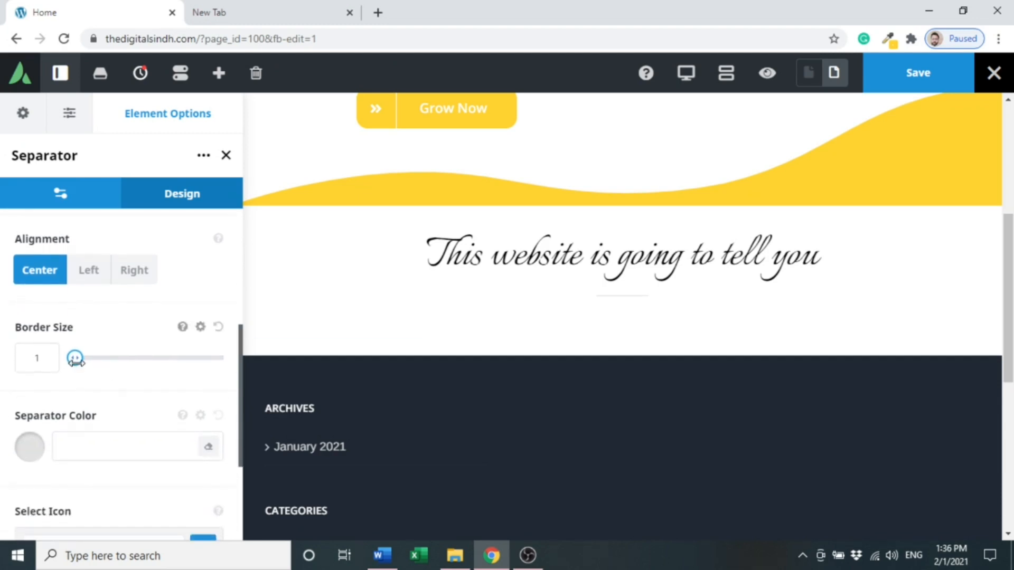
pyautogui.moveTo(77, 362)
pyautogui.mouseDown()
pyautogui.moveTo(116, 361)
pyautogui.moveTo(82, 362)
pyautogui.mouseUp()
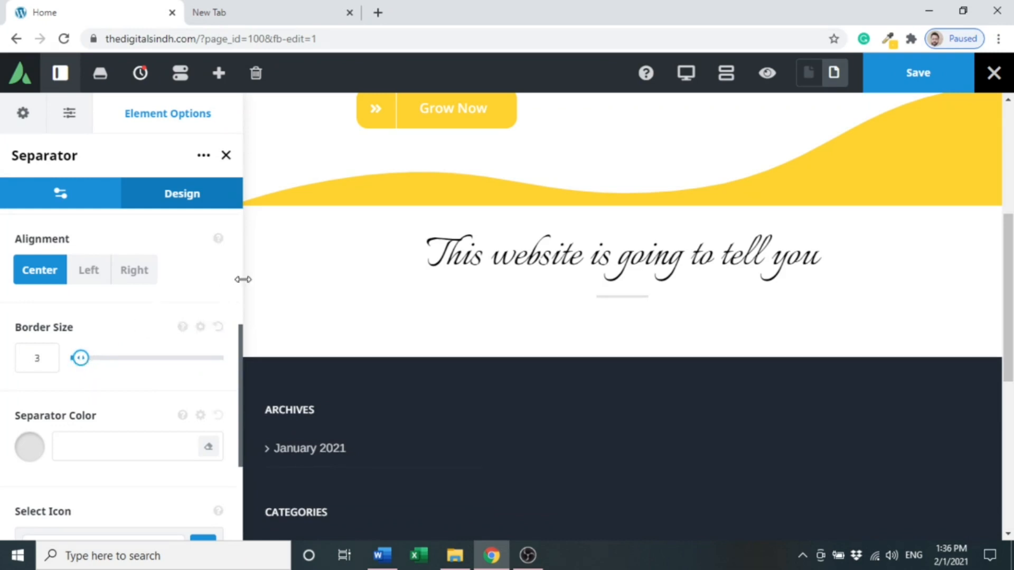
pyautogui.click(115, 454)
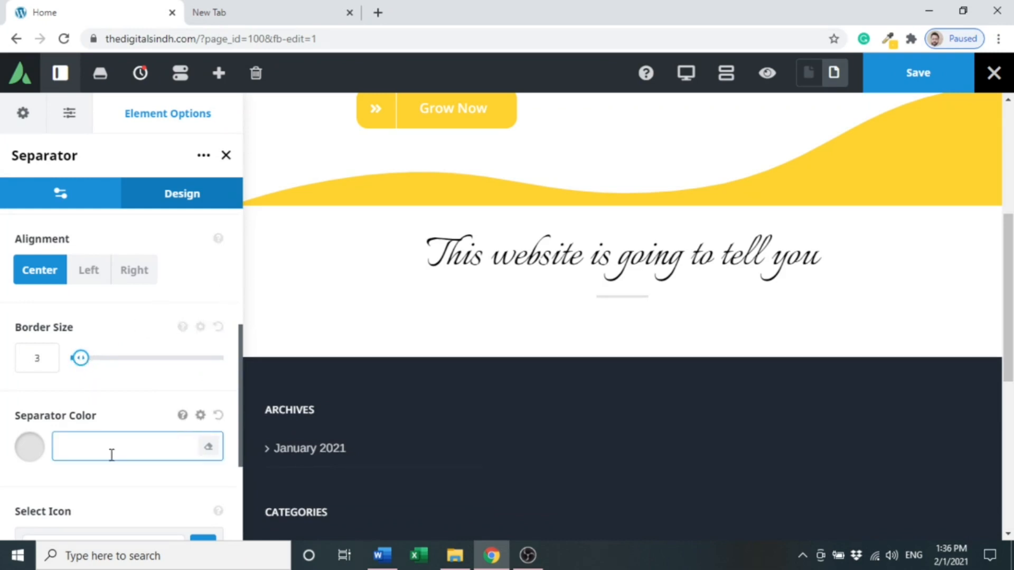
pyautogui.write('#FFD230')
pyautogui.click(135, 395)
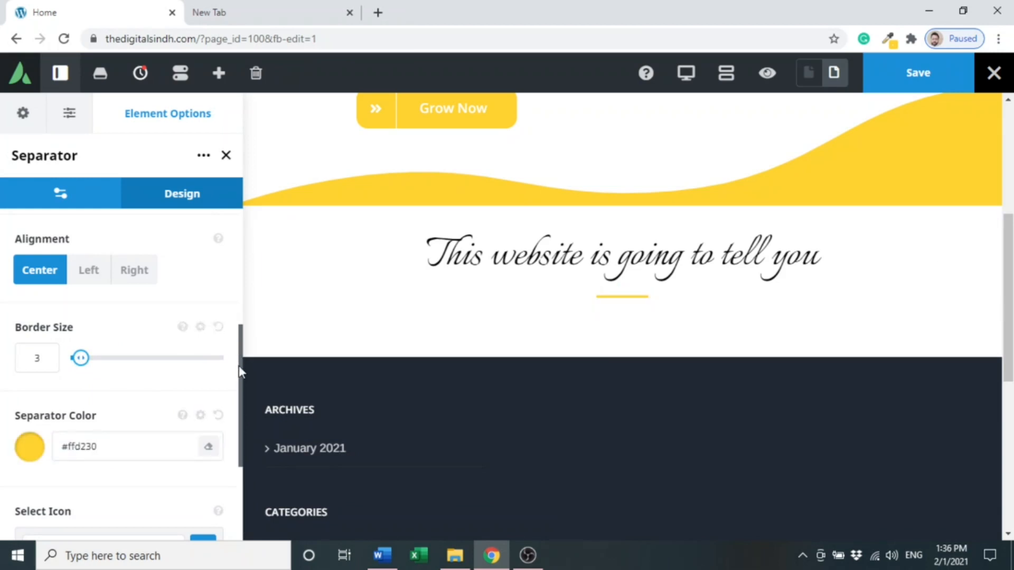
# - Add a Text Block element below the title's separator by searching "text"
pyautogui.moveTo(240, 369)
pyautogui.mouseDown()
pyautogui.moveTo(241, 408)
pyautogui.moveTo(241, 356)
pyautogui.mouseUp()
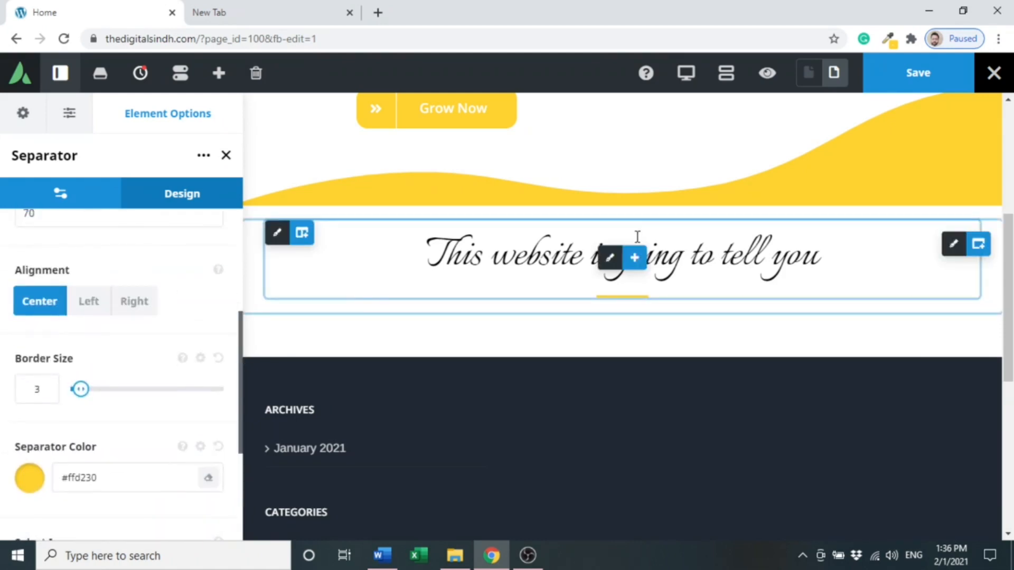
pyautogui.moveTo(640, 270)
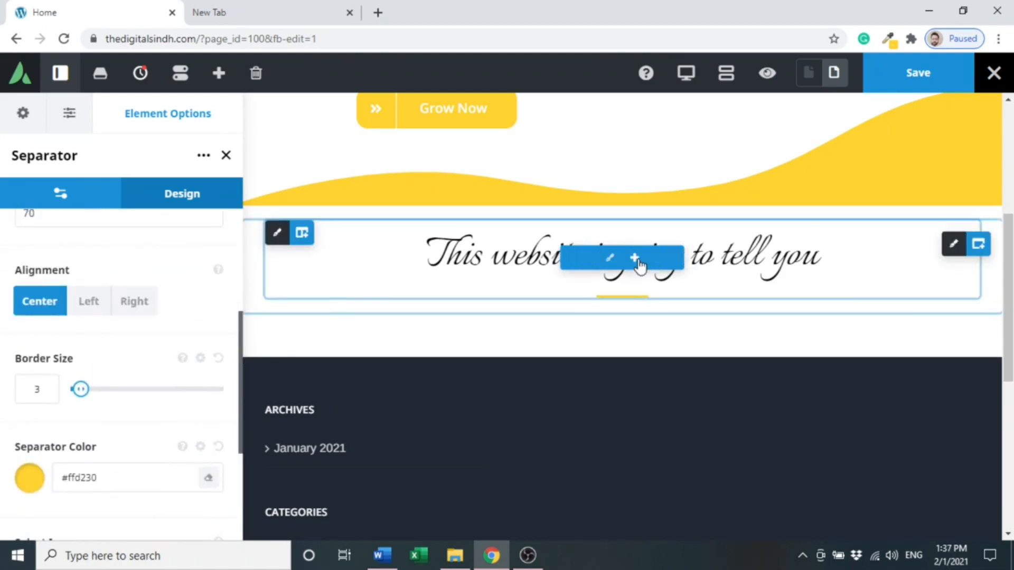
pyautogui.click(637, 258)
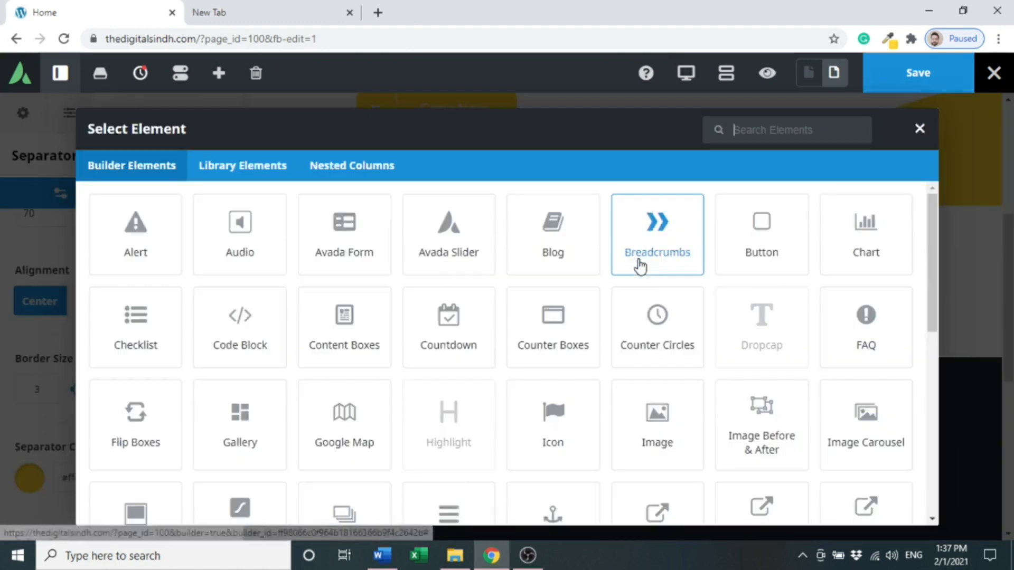
pyautogui.click(768, 133)
pyautogui.write('text')
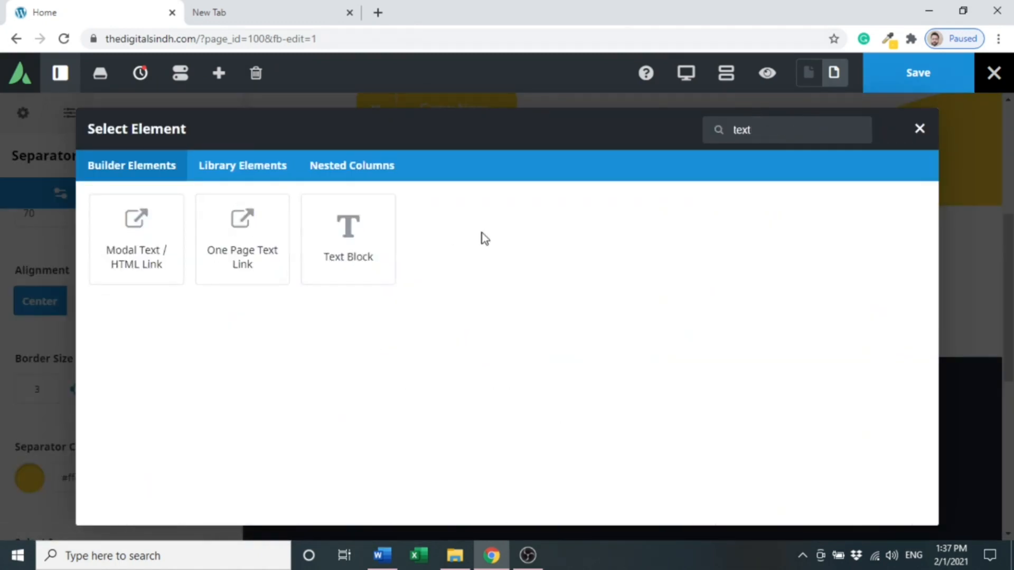
pyautogui.click(339, 236)
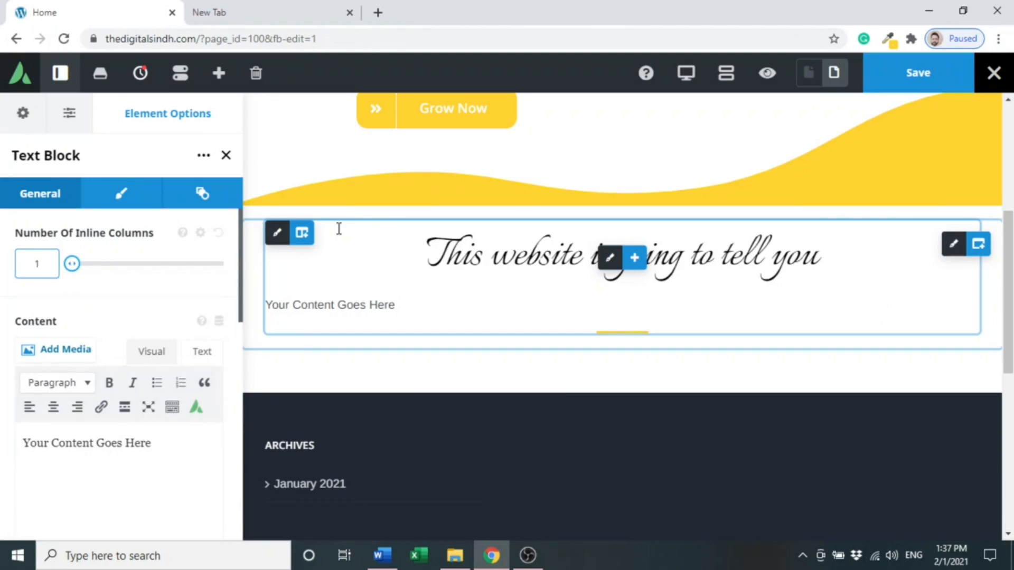
# - Copy the "who we are, what we do…" sentence from the Word document and paste it over the text block's placeholder content
pyautogui.click(382, 555)
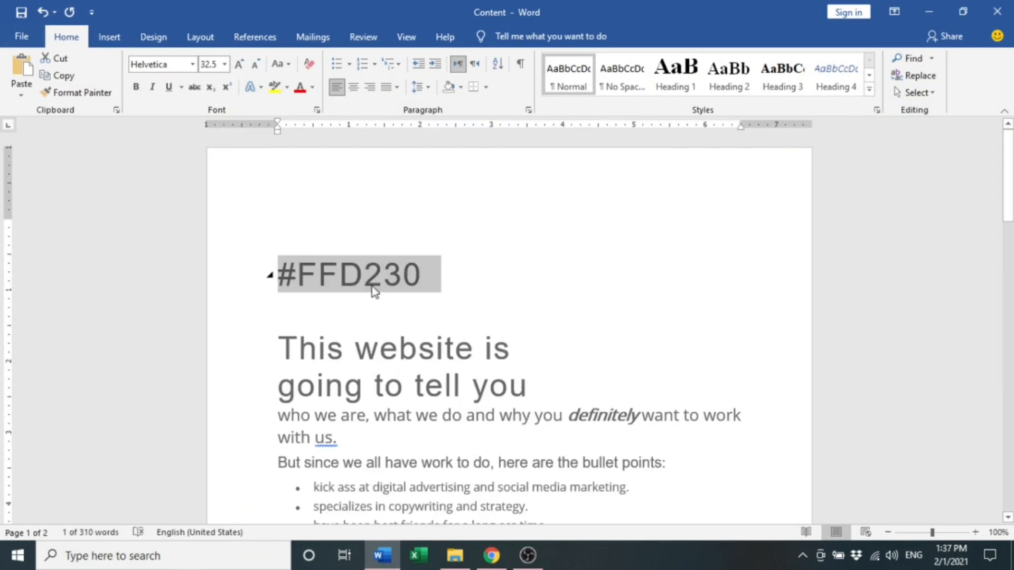
pyautogui.tripleClick(338, 436)
pyautogui.hotkey('ctrl', 'c')
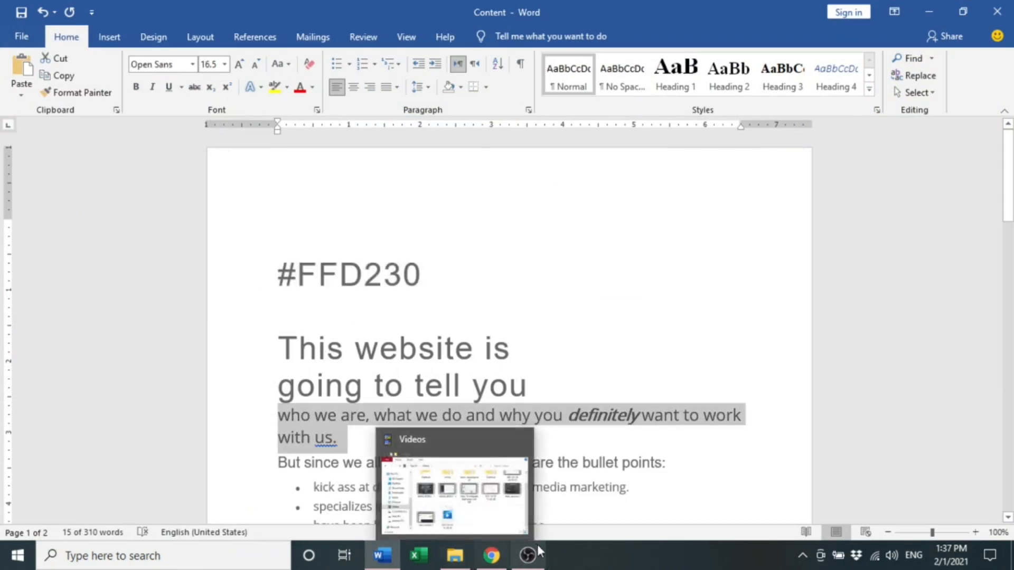
pyautogui.click(492, 556)
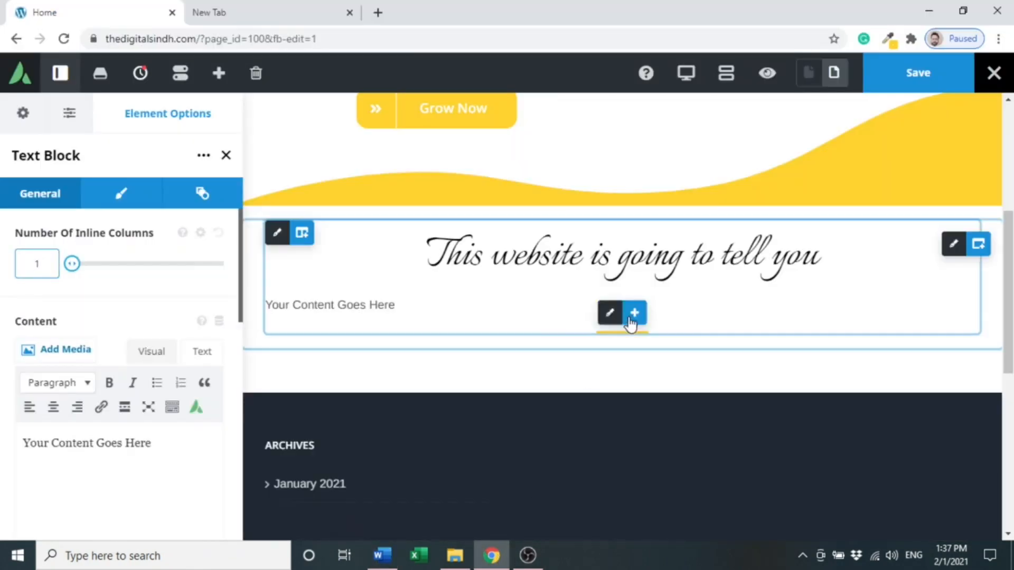
pyautogui.doubleClick(378, 306)
pyautogui.tripleClick(377, 306)
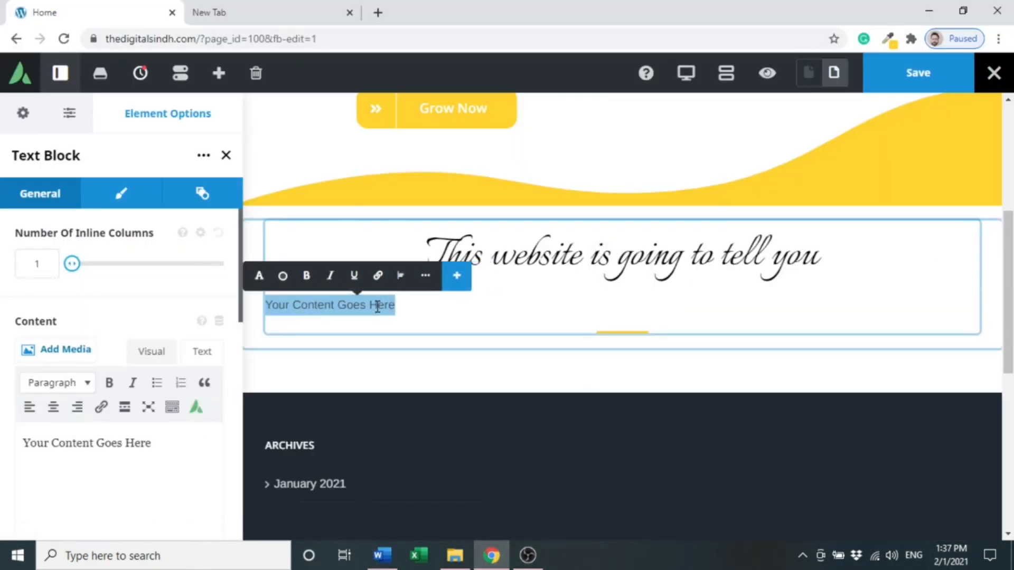
pyautogui.hotkey('ctrl', 'v')
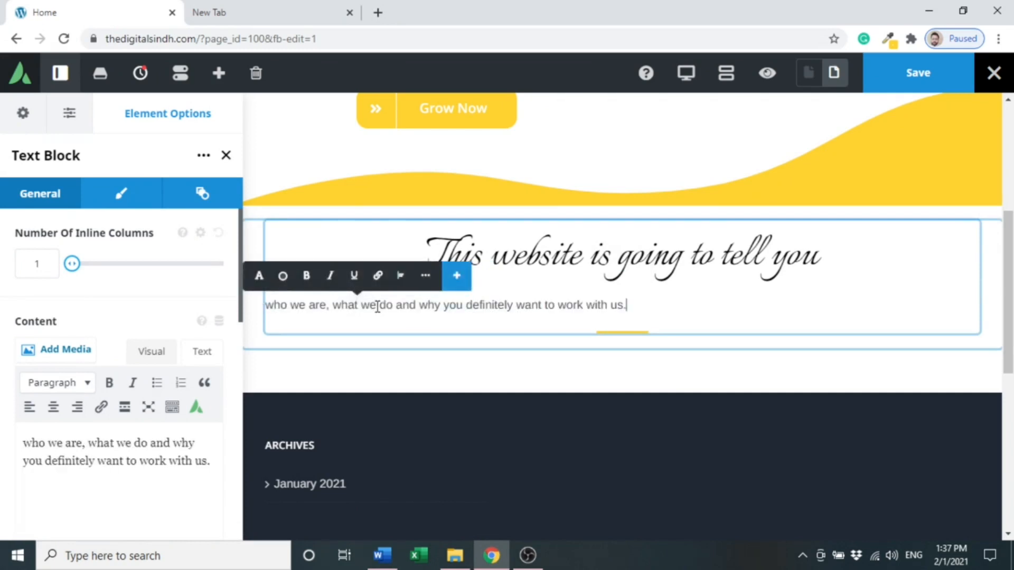
# - Center-align the pasted paragraph in the text block
pyautogui.doubleClick(399, 305)
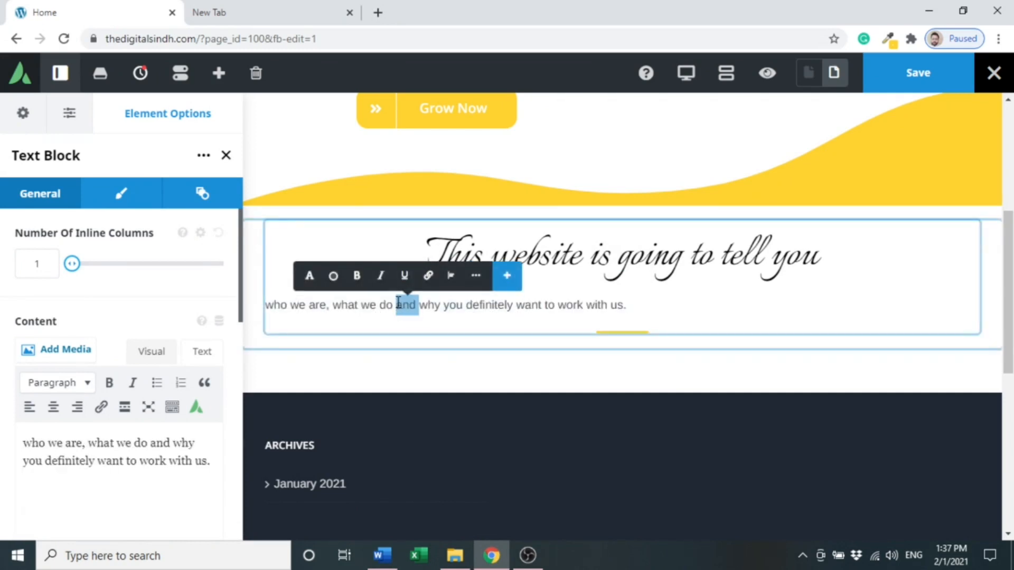
pyautogui.tripleClick(399, 305)
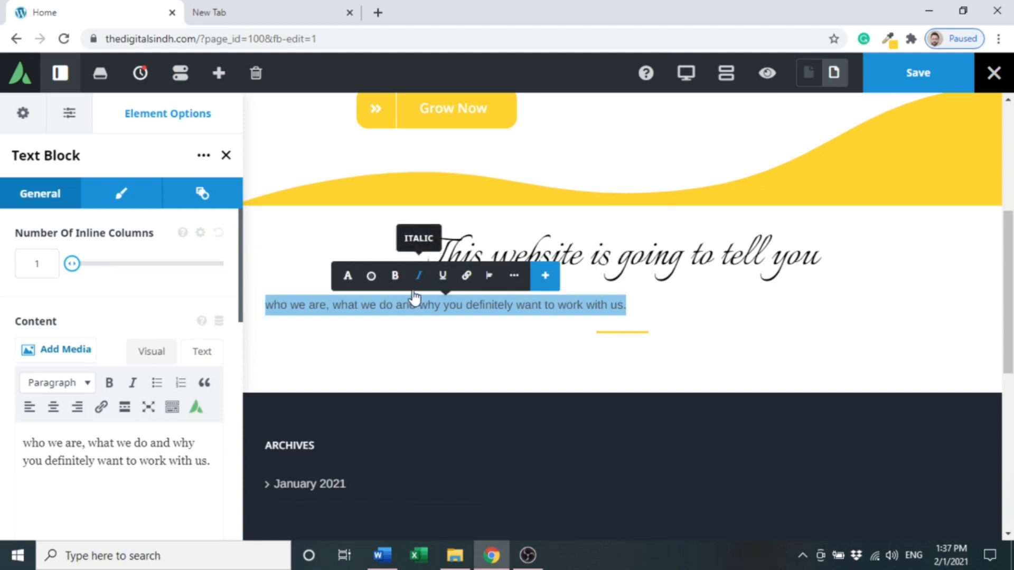
pyautogui.click(489, 276)
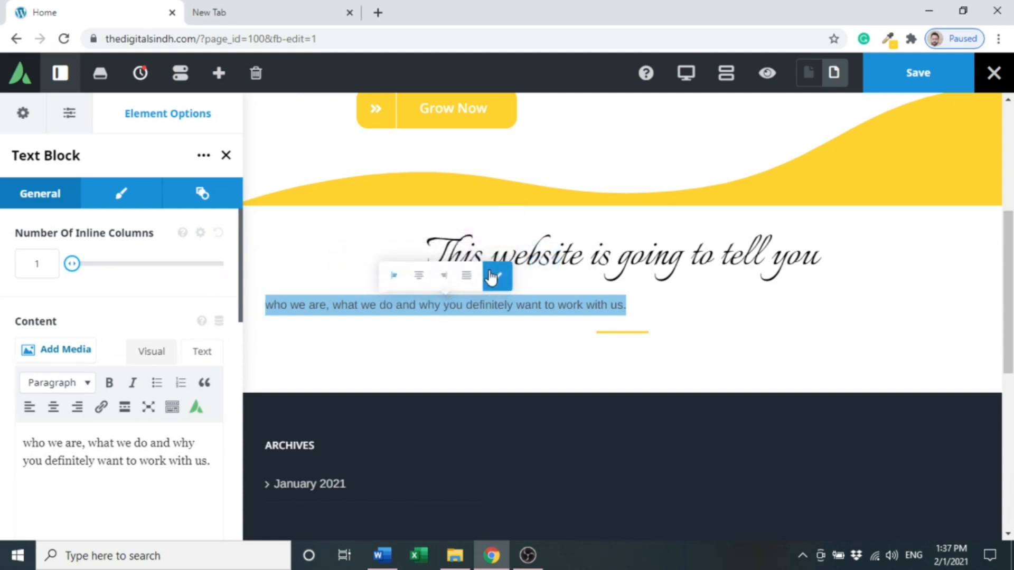
pyautogui.click(420, 275)
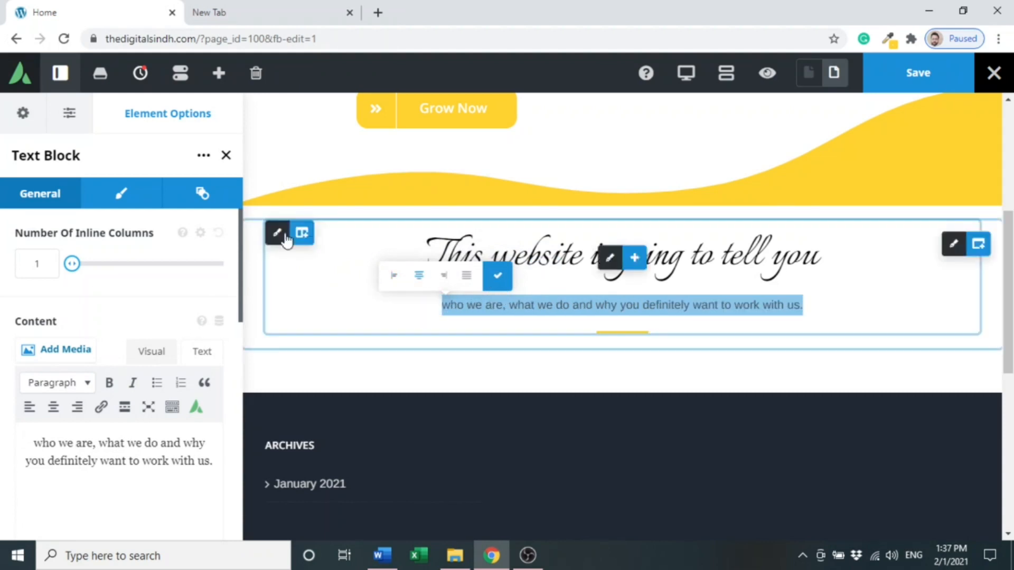
# - Set the text block's font size to 20 in its design options and save the page
pyautogui.click(122, 194)
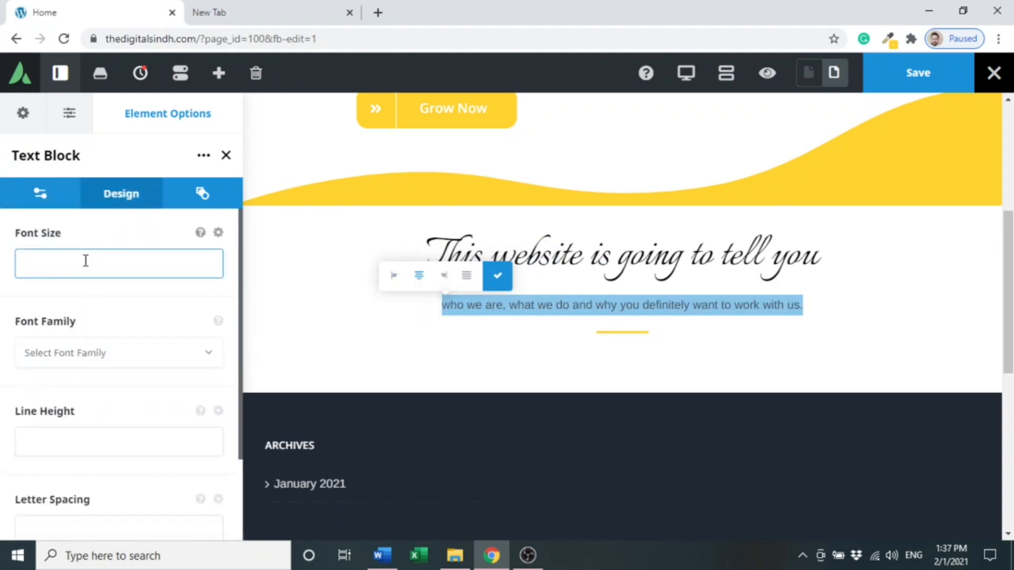
pyautogui.write('20')
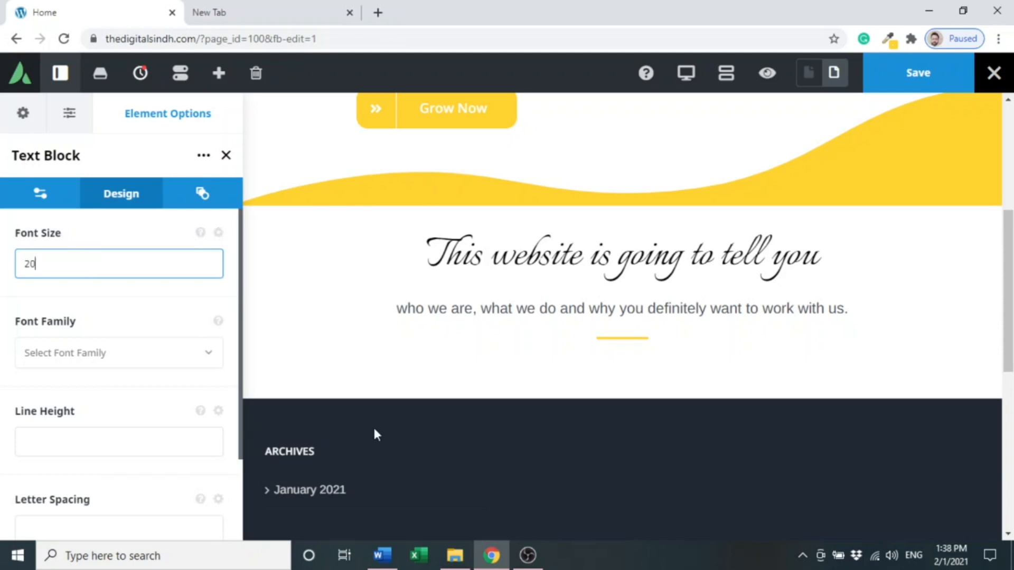
pyautogui.click(925, 78)
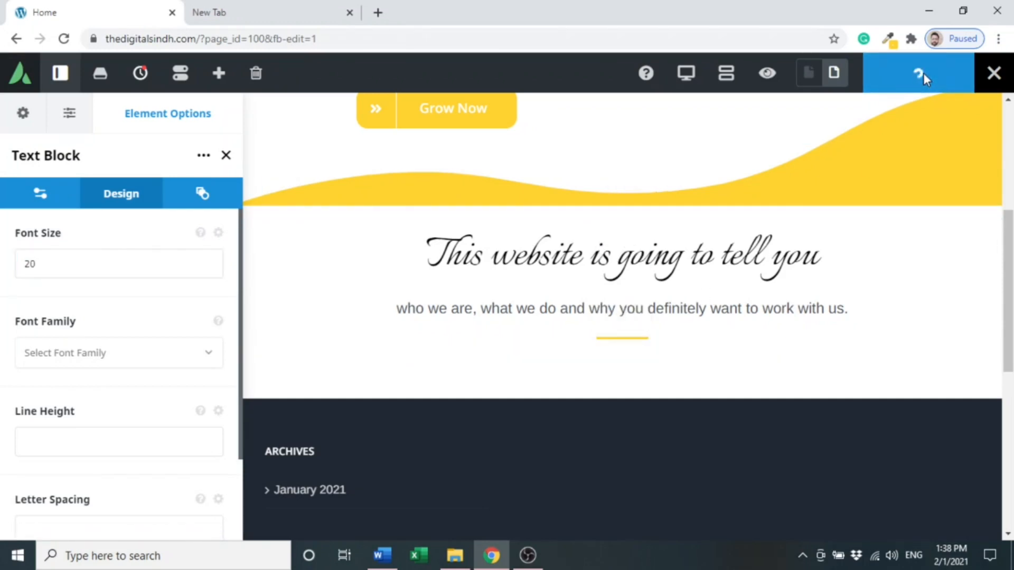
# - Preview the page and scroll through the title section
pyautogui.click(766, 85)
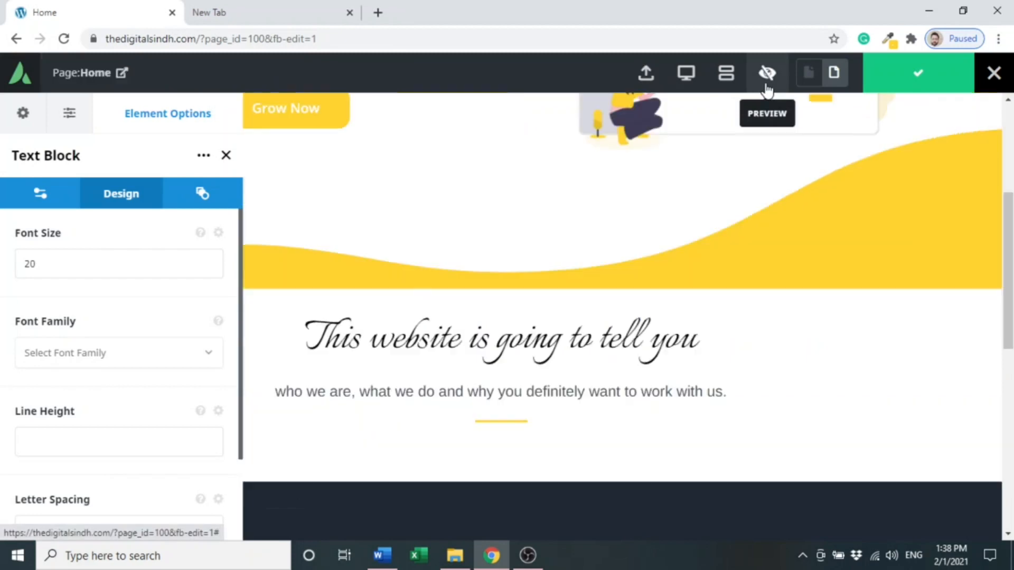
pyautogui.moveTo(1011, 237); pyautogui.dragTo(1011, 132)
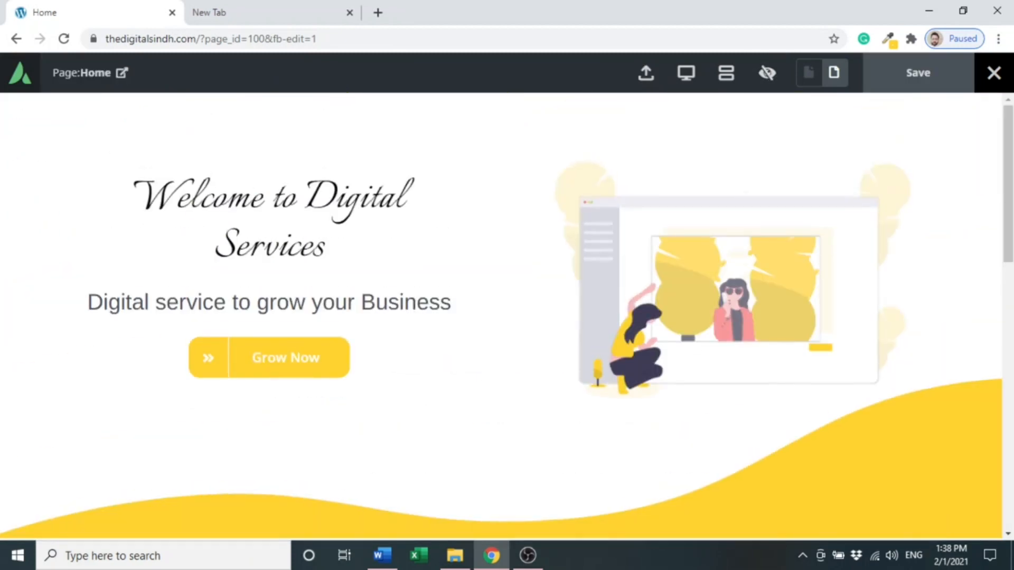
pyautogui.scroll(-5, 619, 333)
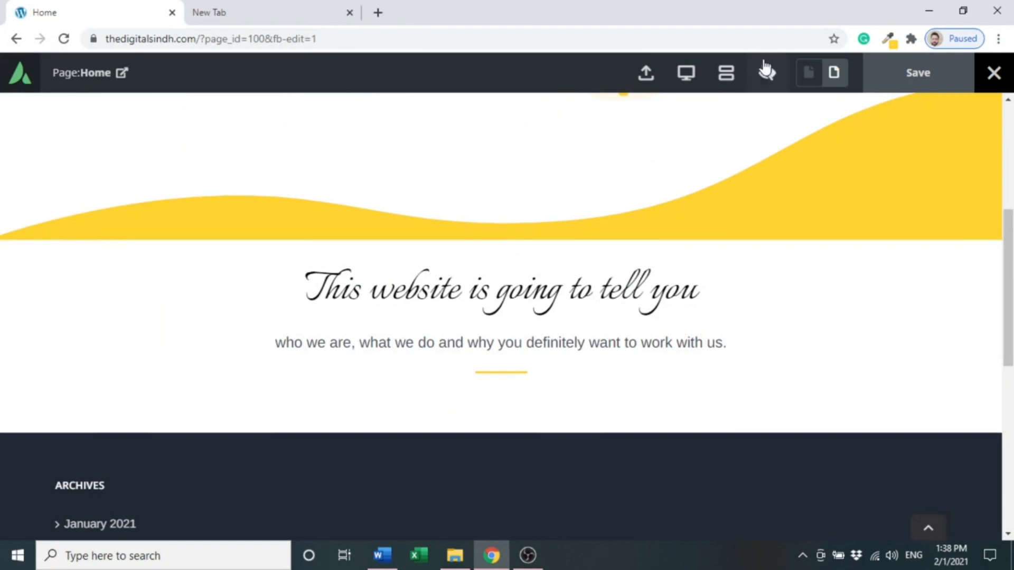
pyautogui.click(767, 72)
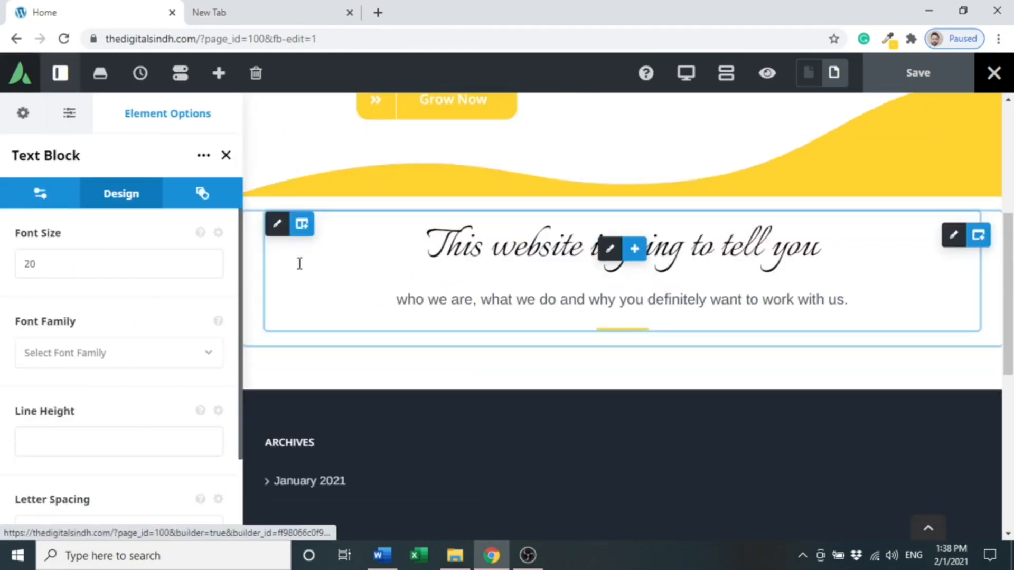
# - Set the title column's top margin to 50 in its design options and save the page
pyautogui.click(283, 231)
pyautogui.click(96, 201)
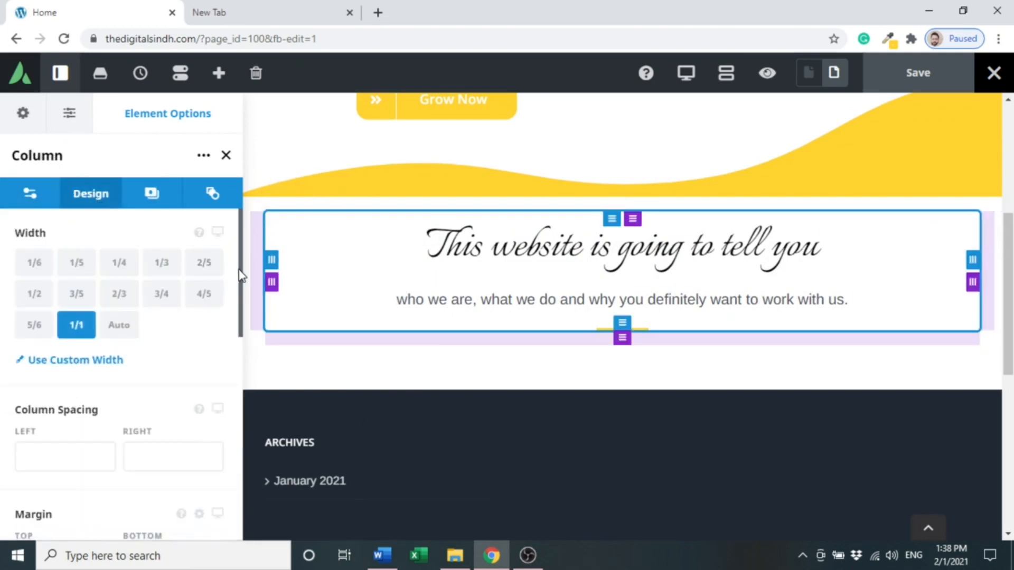
pyautogui.moveTo(240, 275); pyautogui.dragTo(214, 350)
pyautogui.click(79, 368)
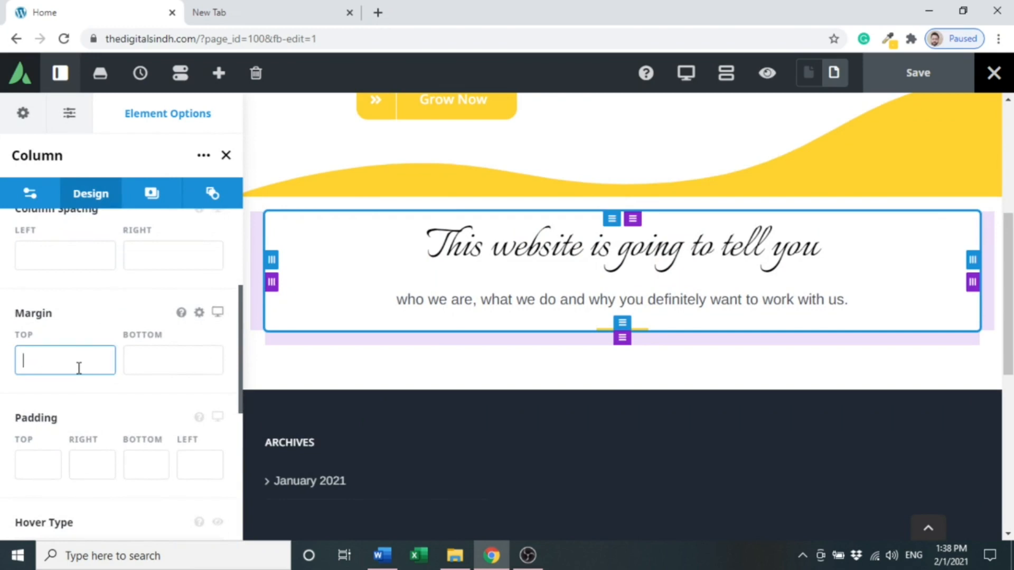
pyautogui.write('50')
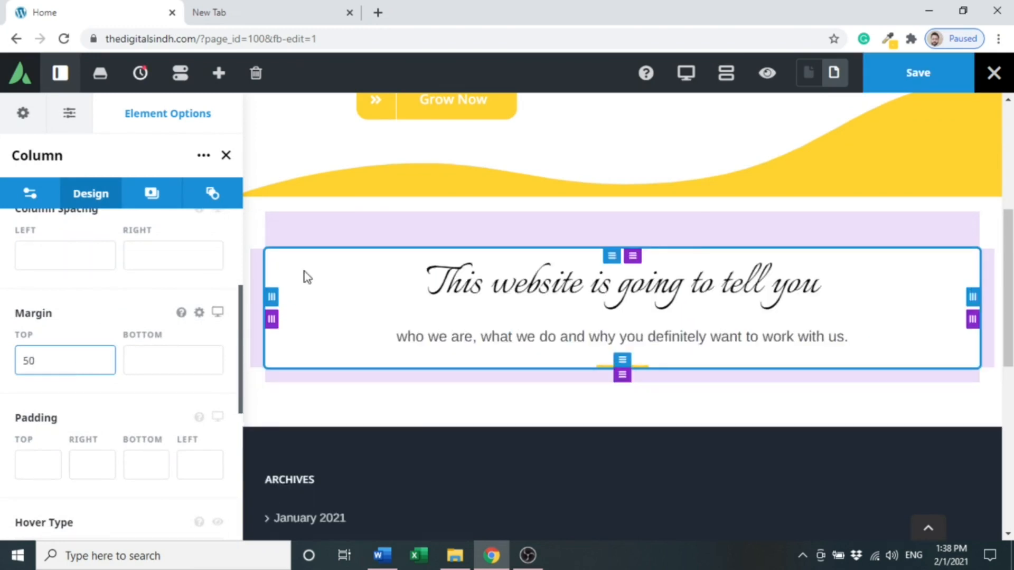
pyautogui.click(915, 90)
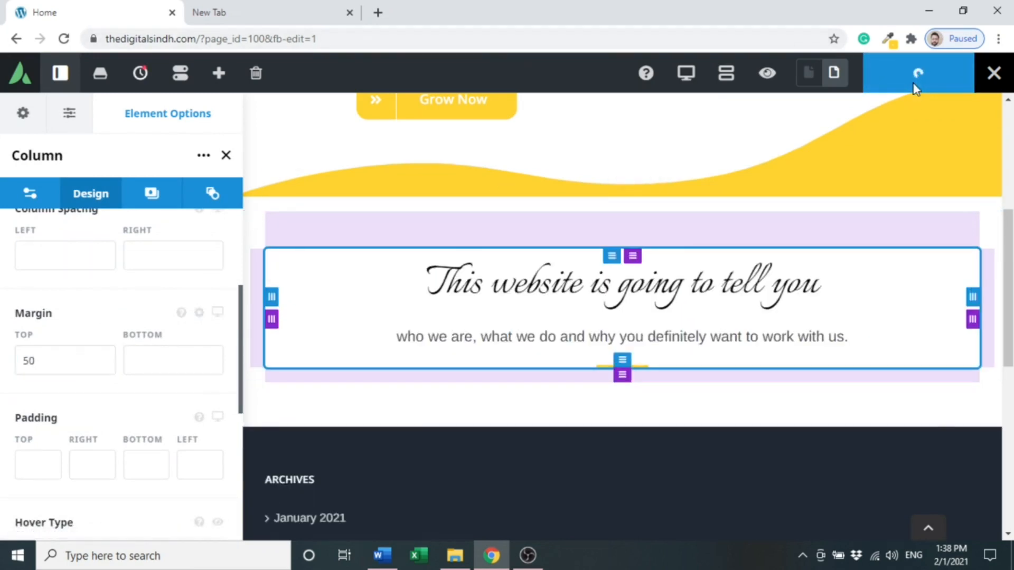
# - Preview the page again to check the title section's spacing
pyautogui.click(767, 74)
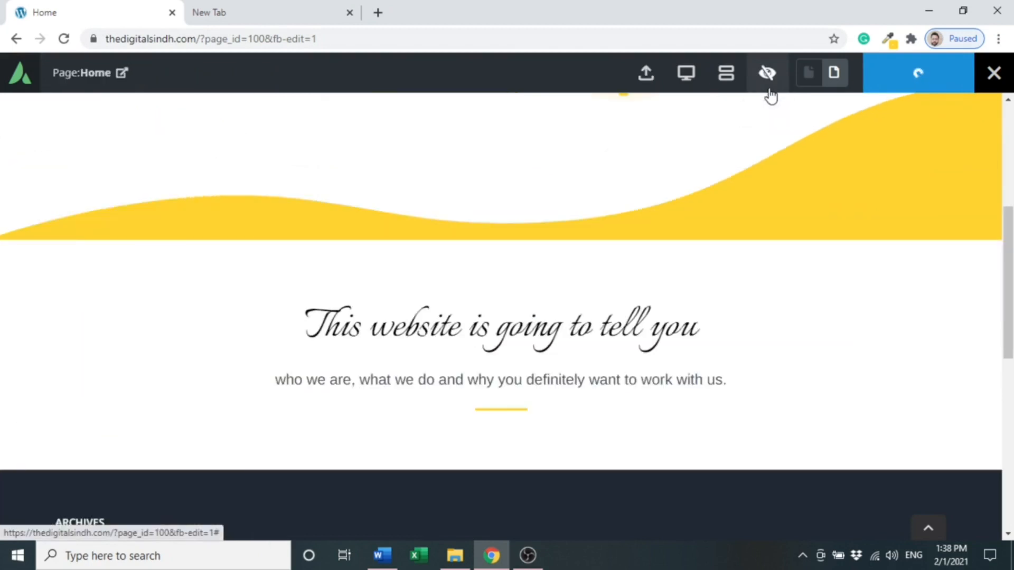
pyautogui.scroll(-2, 762, 153)
pyautogui.scroll(3, 762, 153)
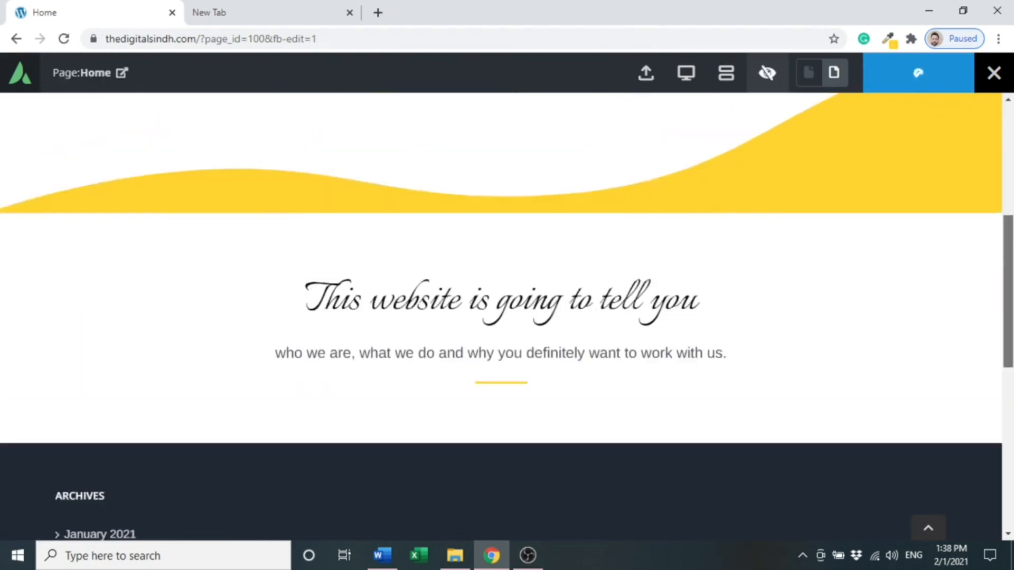
pyautogui.click(766, 73)
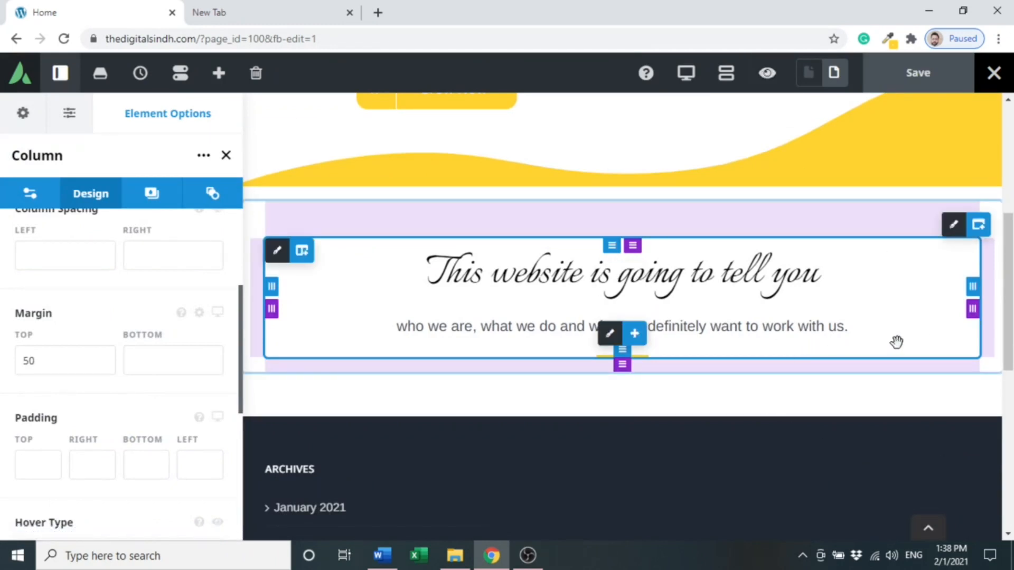
# - Add a 1/2 - 1/2 container below the title section and place an Image element in its right column
pyautogui.click(978, 226)
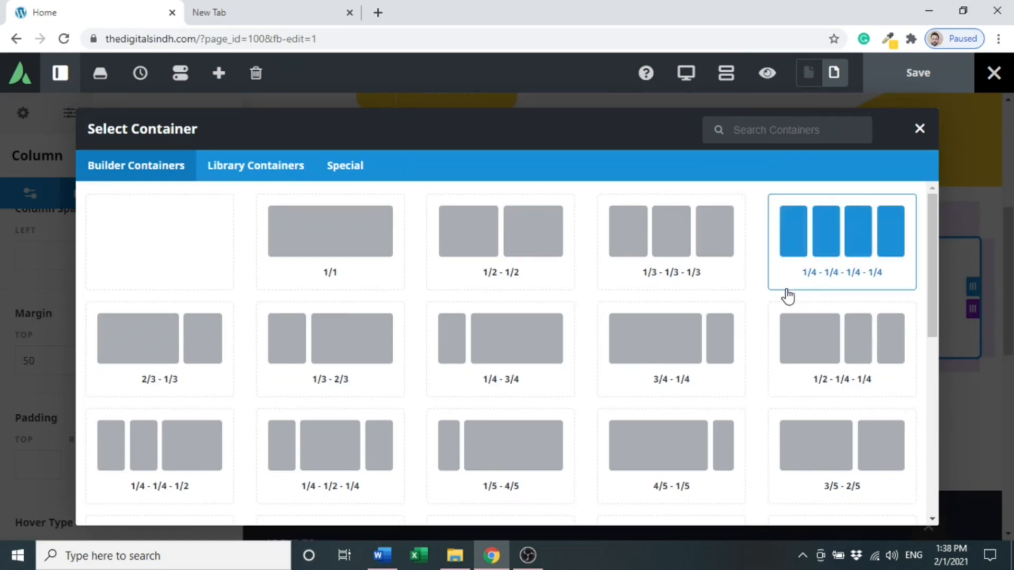
pyautogui.click(501, 270)
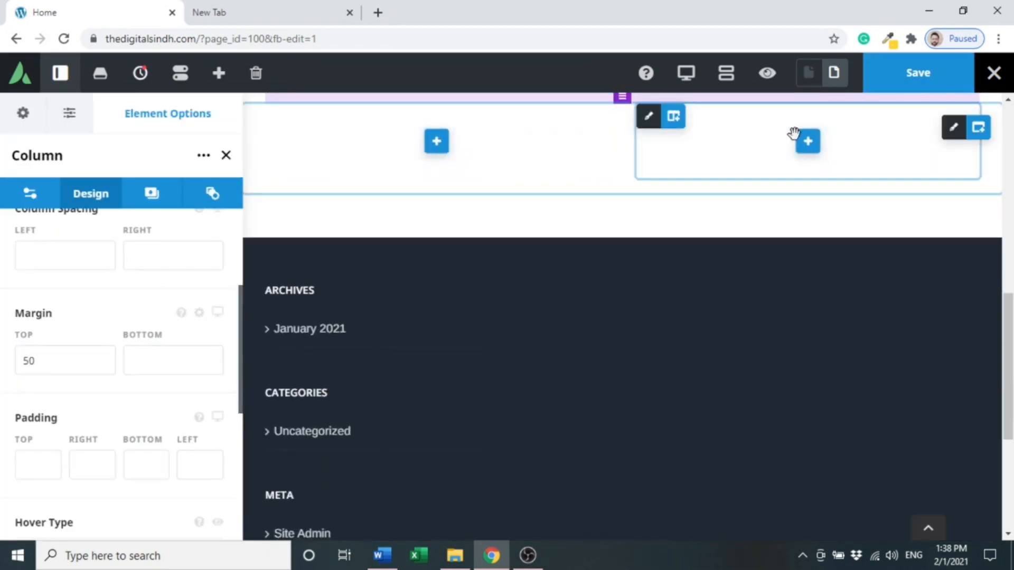
pyautogui.click(804, 149)
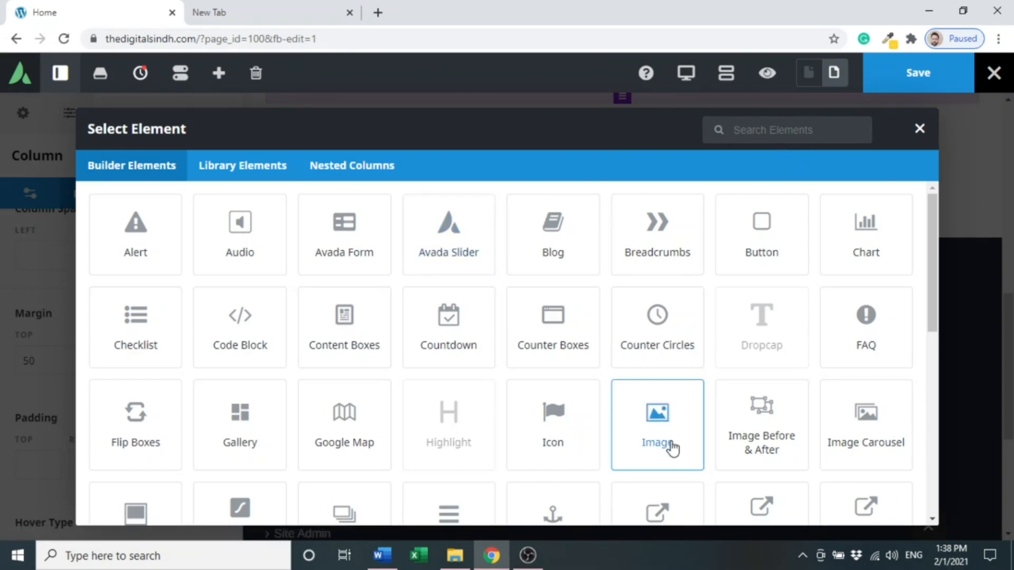
pyautogui.click(658, 426)
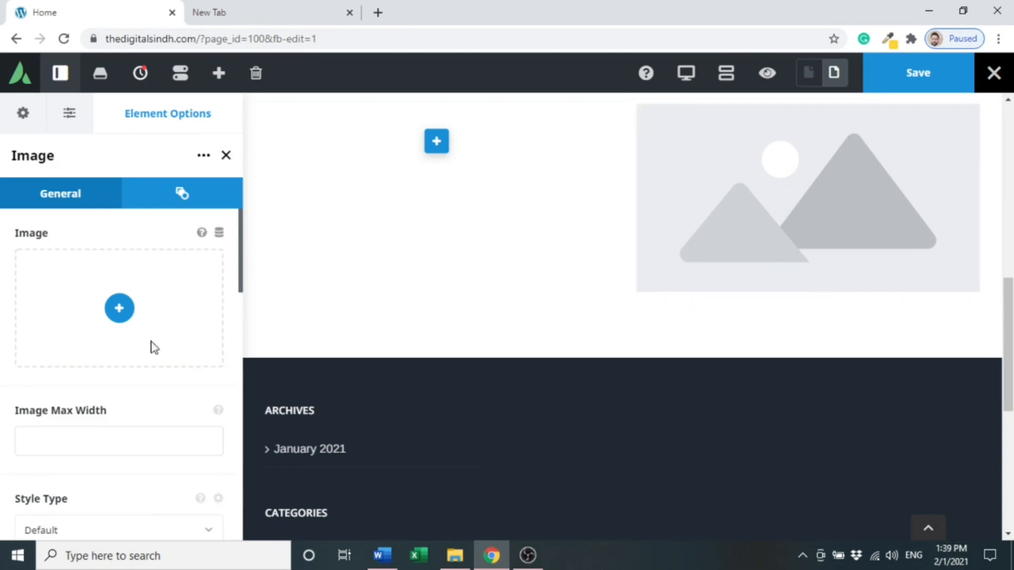
# - Pick the undraw_experience_design illustration from the media library and insert it as the image
pyautogui.click(123, 322)
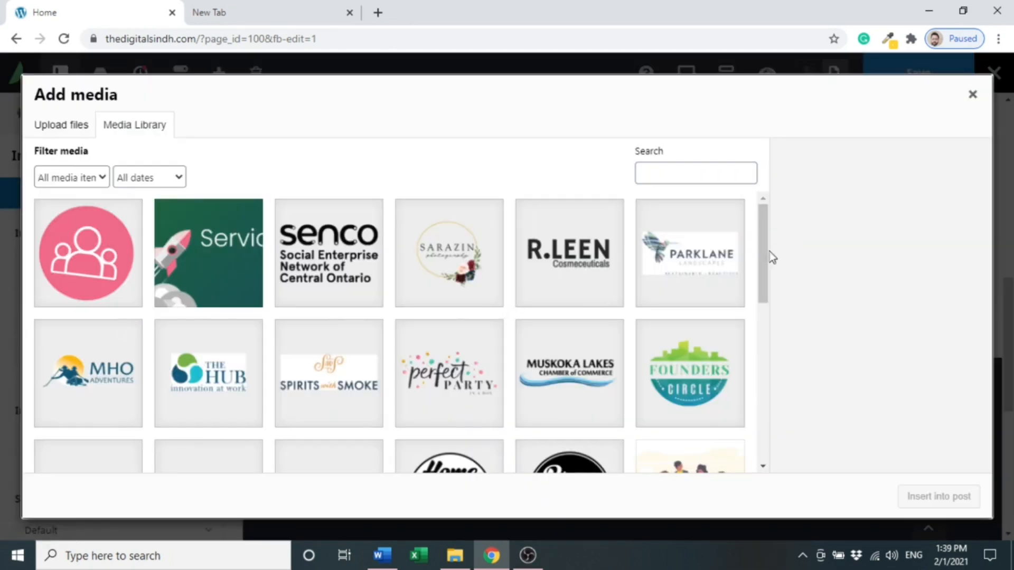
pyautogui.moveTo(759, 252); pyautogui.dragTo(758, 388)
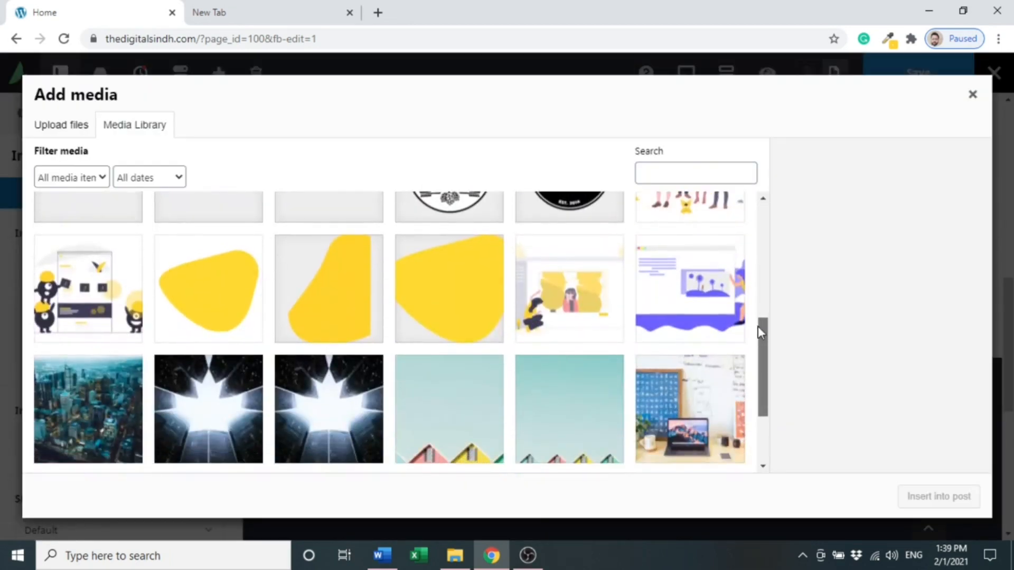
pyautogui.moveTo(758, 327); pyautogui.dragTo(763, 366)
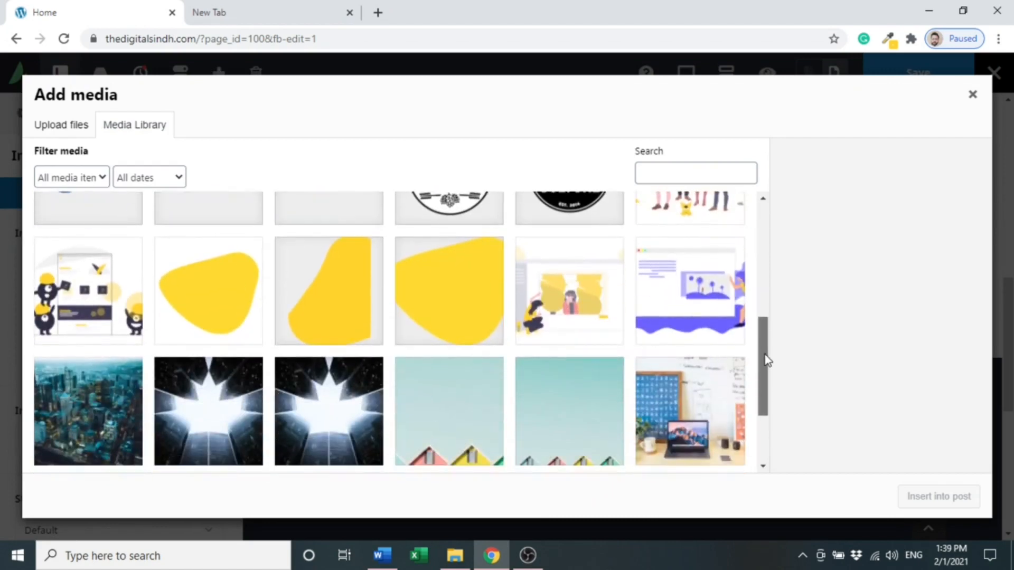
pyautogui.click(133, 285)
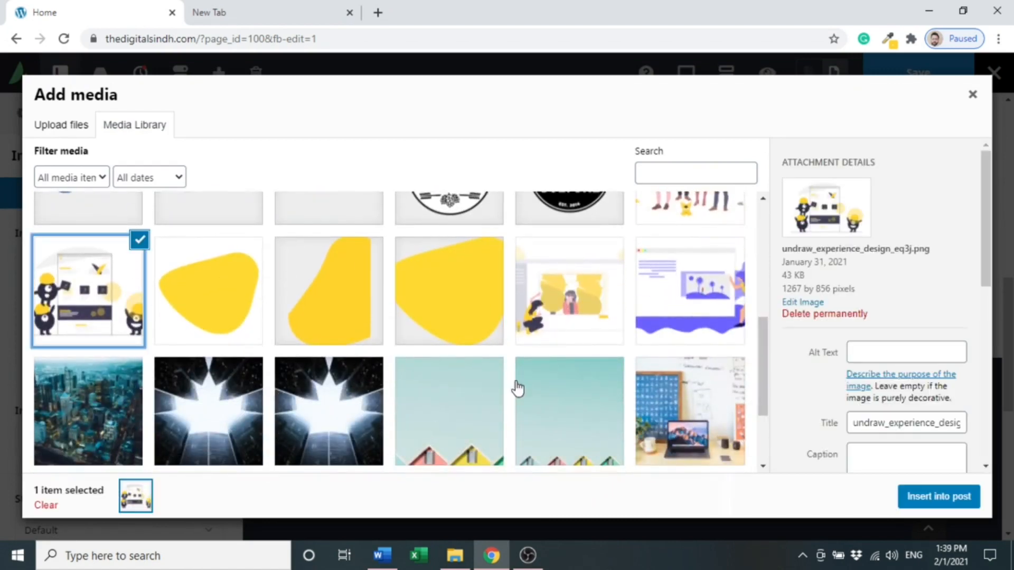
pyautogui.click(926, 500)
pyautogui.moveTo(1009, 332); pyautogui.dragTo(1011, 294)
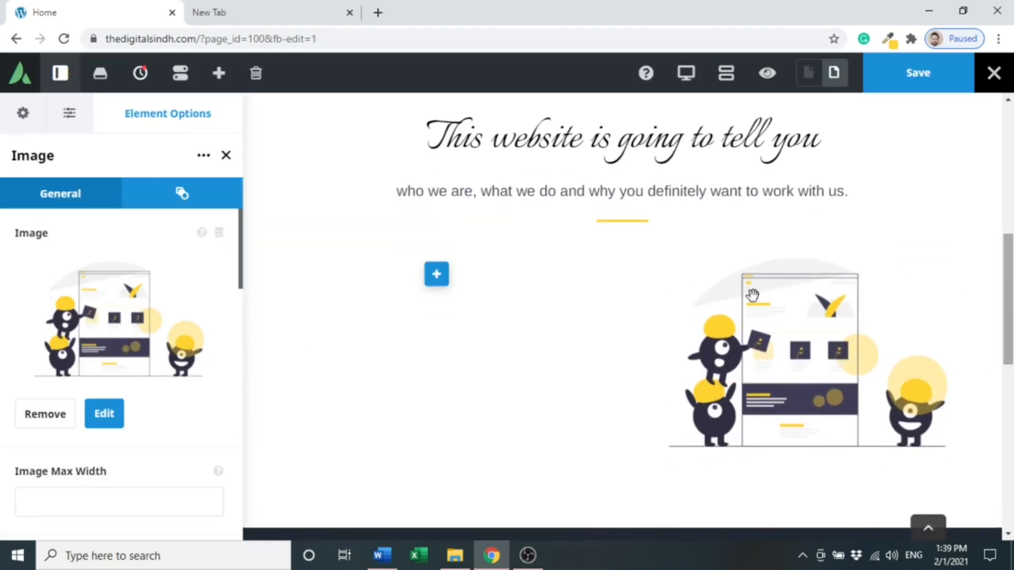
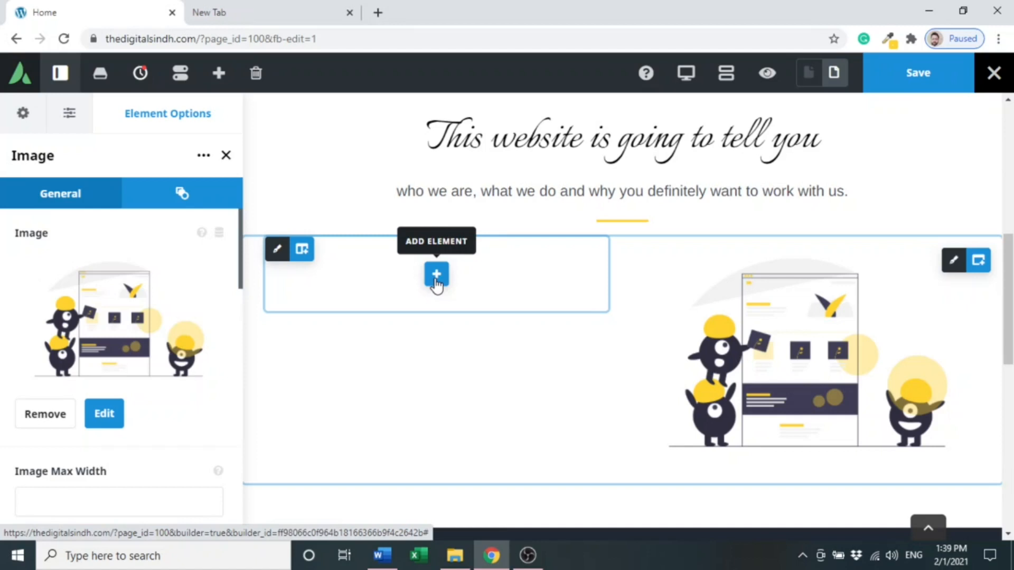
# - Add a Checklist element to the empty left column and set its icon to the double right angle arrow
pyautogui.click(436, 274)
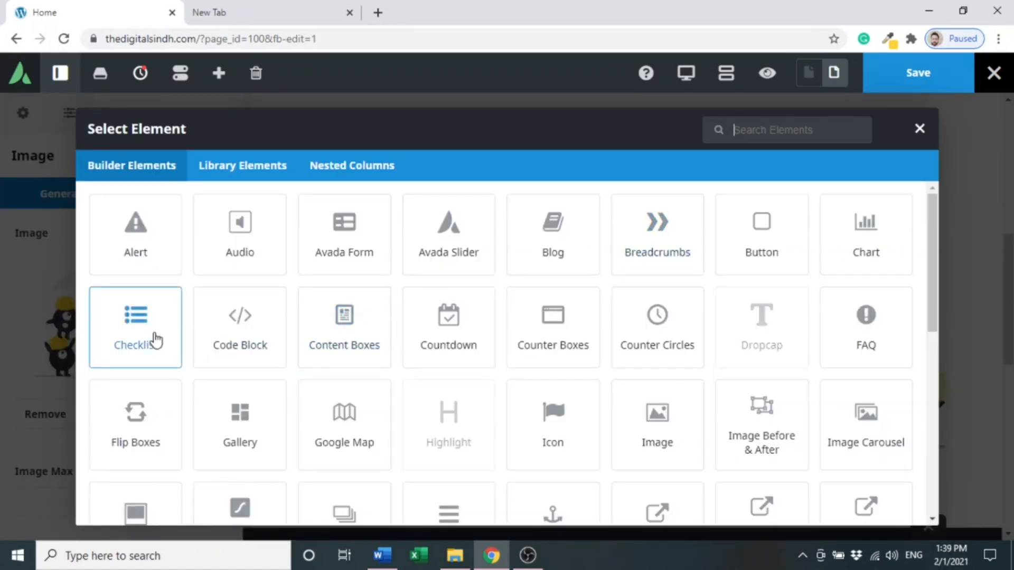
pyautogui.click(148, 356)
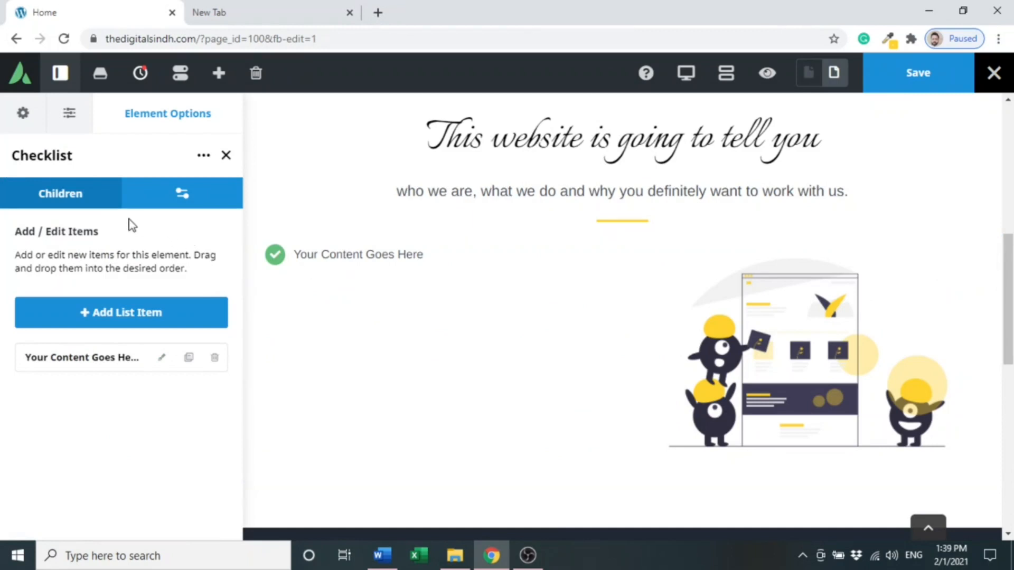
pyautogui.click(167, 196)
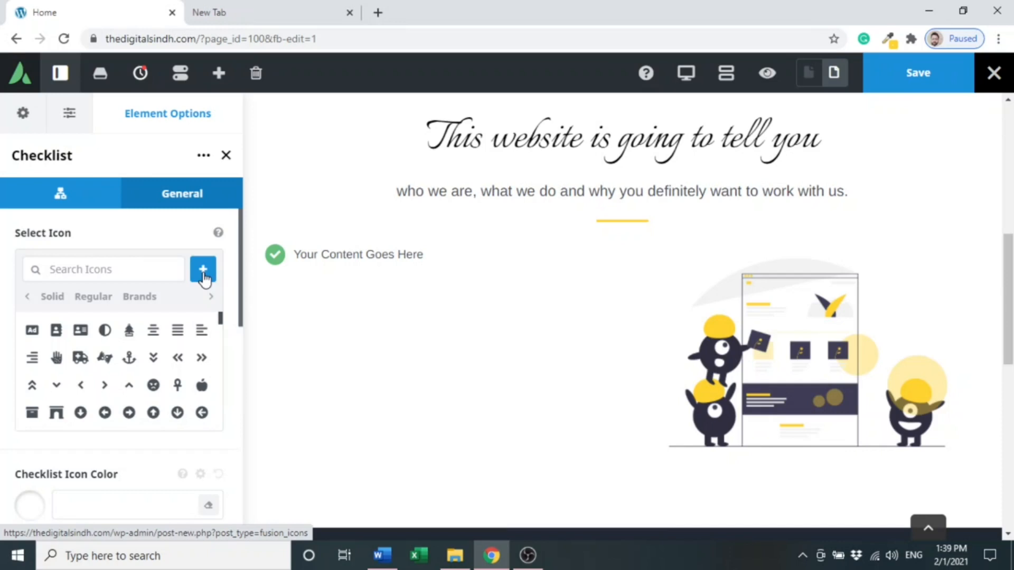
pyautogui.click(202, 358)
pyautogui.scroll(-3, 192, 351)
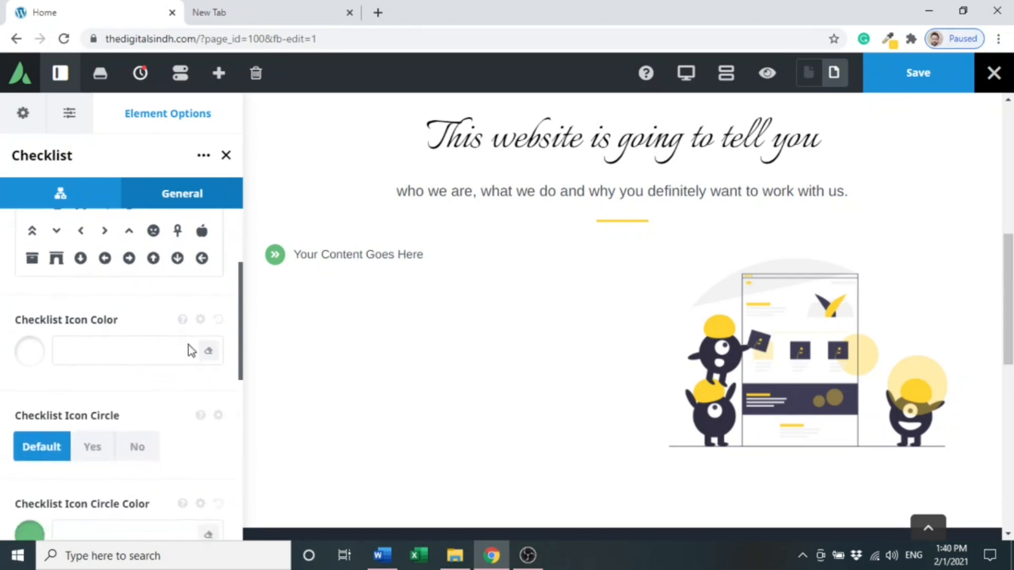
pyautogui.click(125, 350)
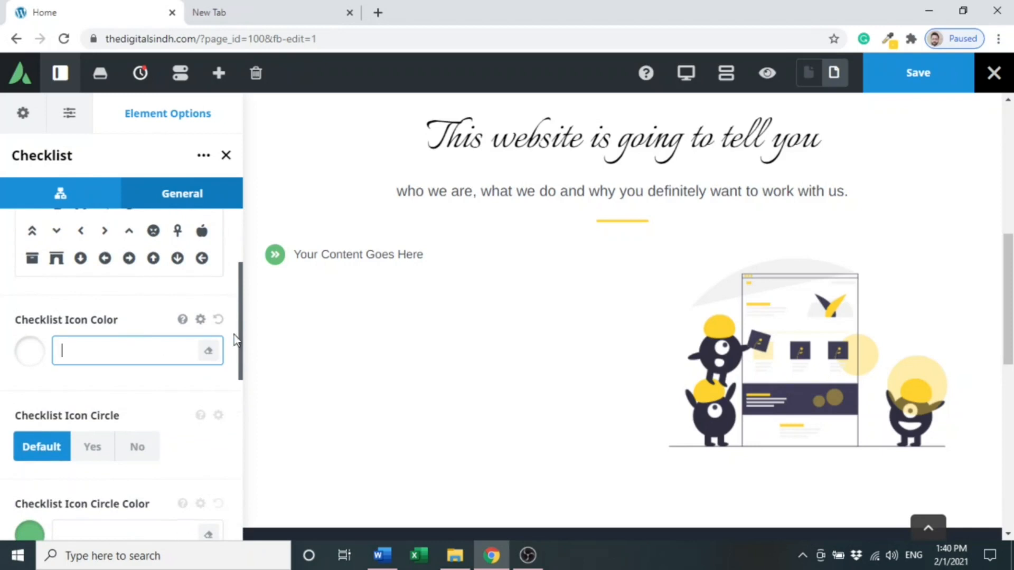
pyautogui.moveTo(240, 340); pyautogui.dragTo(242, 378)
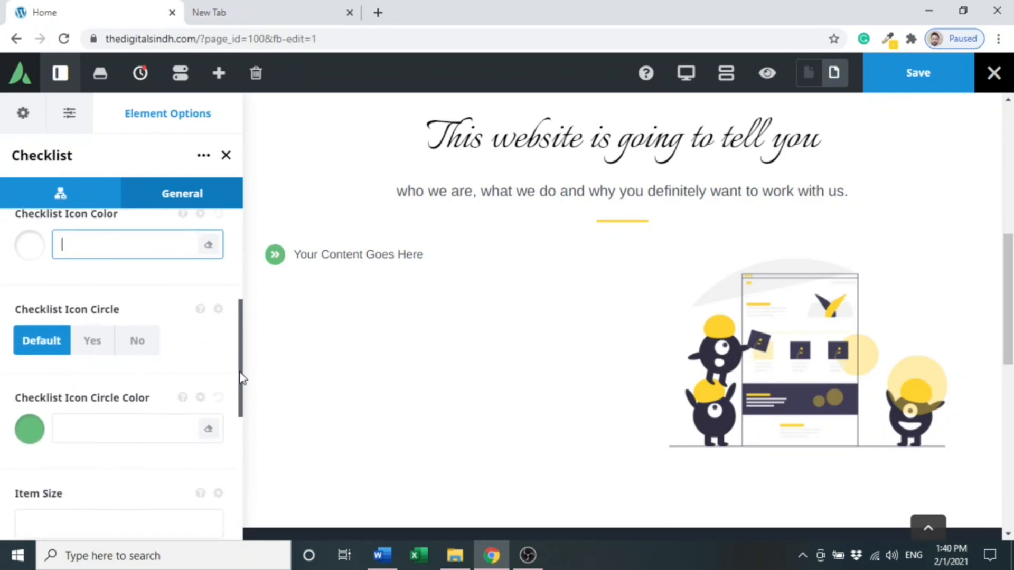
pyautogui.click(87, 352)
pyautogui.click(88, 354)
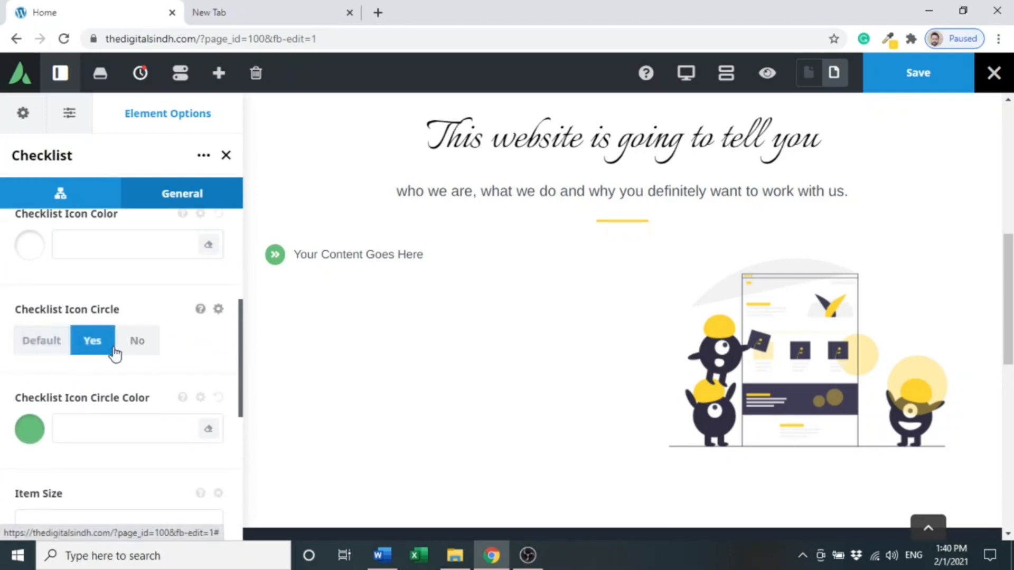
pyautogui.click(125, 350)
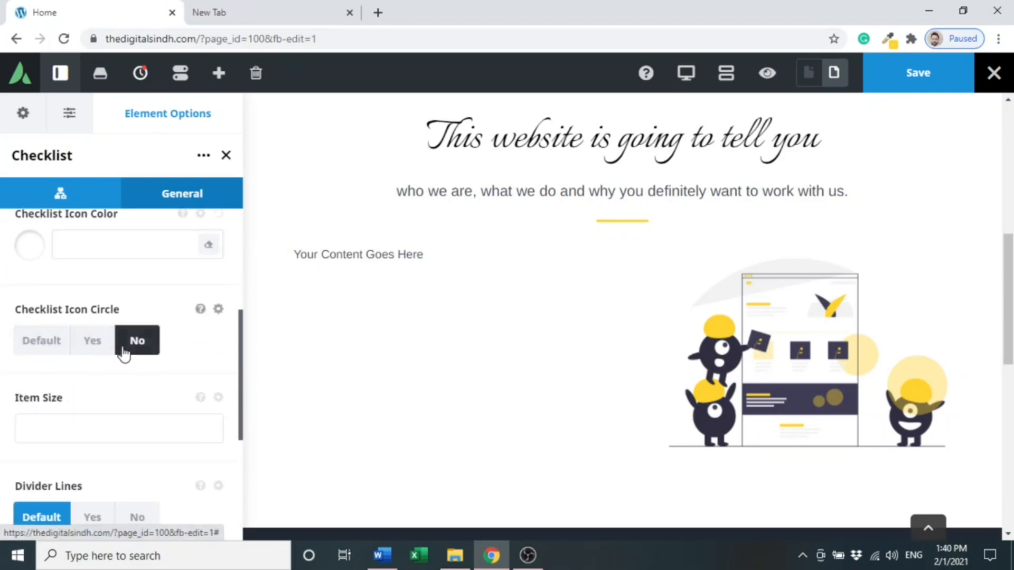
pyautogui.click(38, 348)
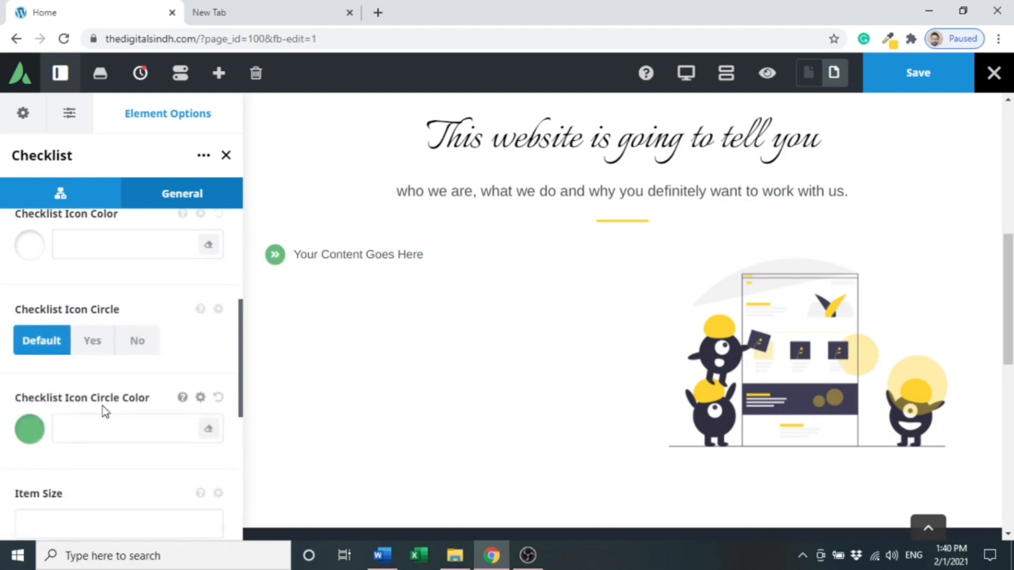
# - Copy #FFD230 from the Word document and set it as the checklist icon circle color
pyautogui.click(94, 423)
pyautogui.hotkey('ctrl', 'v')
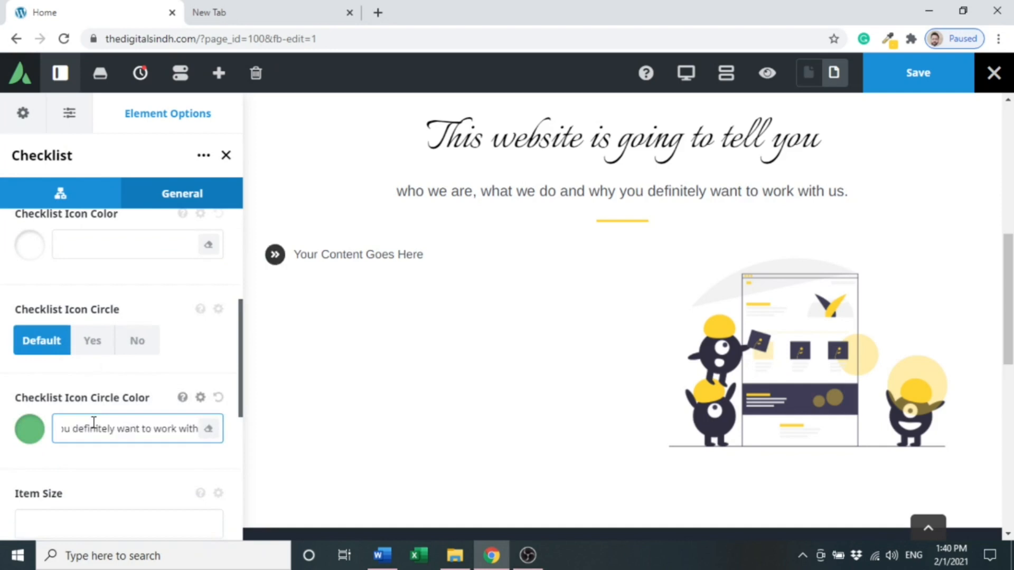
pyautogui.hotkey('ctrl', 'a')
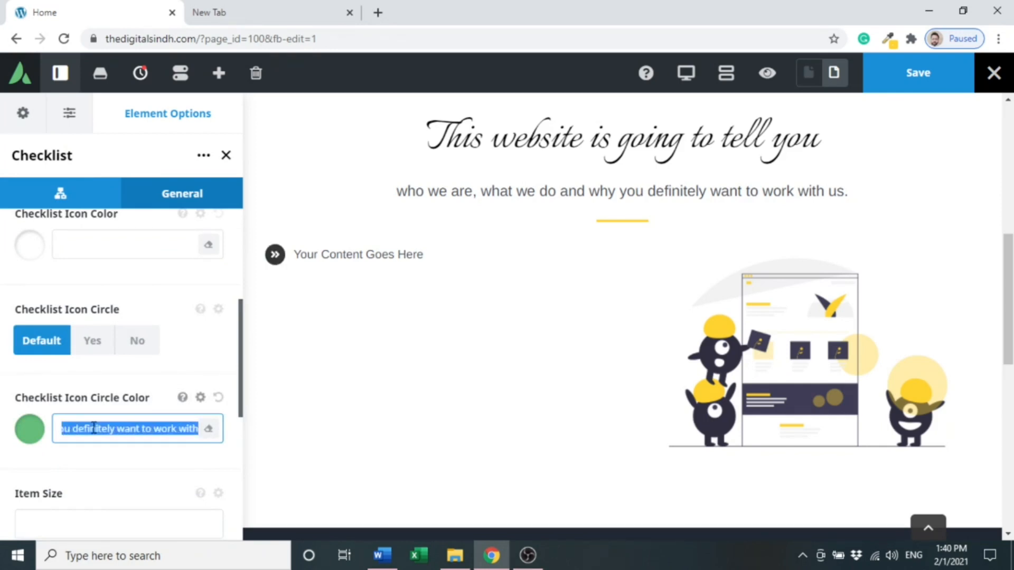
pyautogui.press('BackSpace')
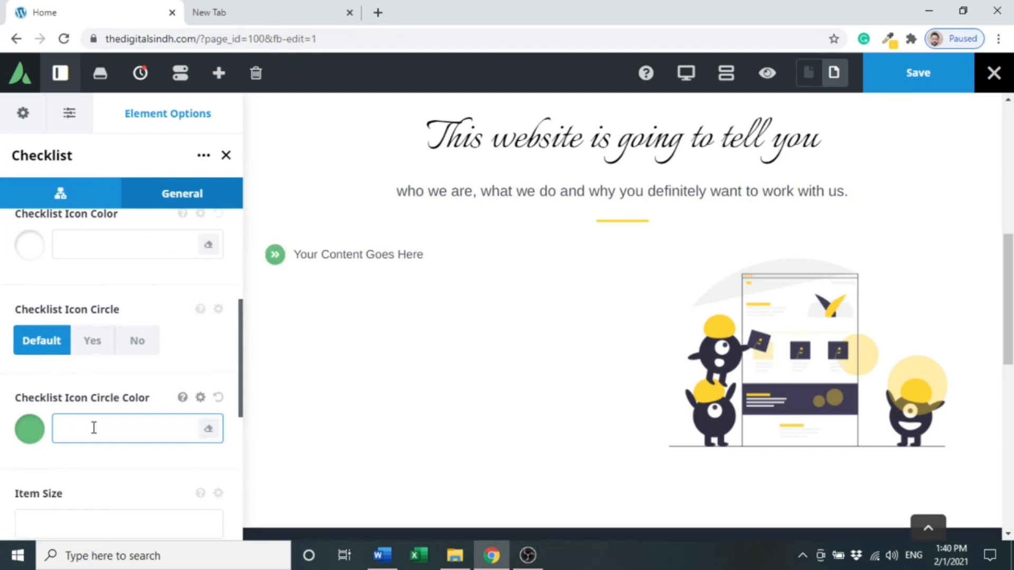
pyautogui.click(382, 555)
pyautogui.moveTo(280, 276); pyautogui.dragTo(437, 289)
pyautogui.hotkey('ctrl', 'c')
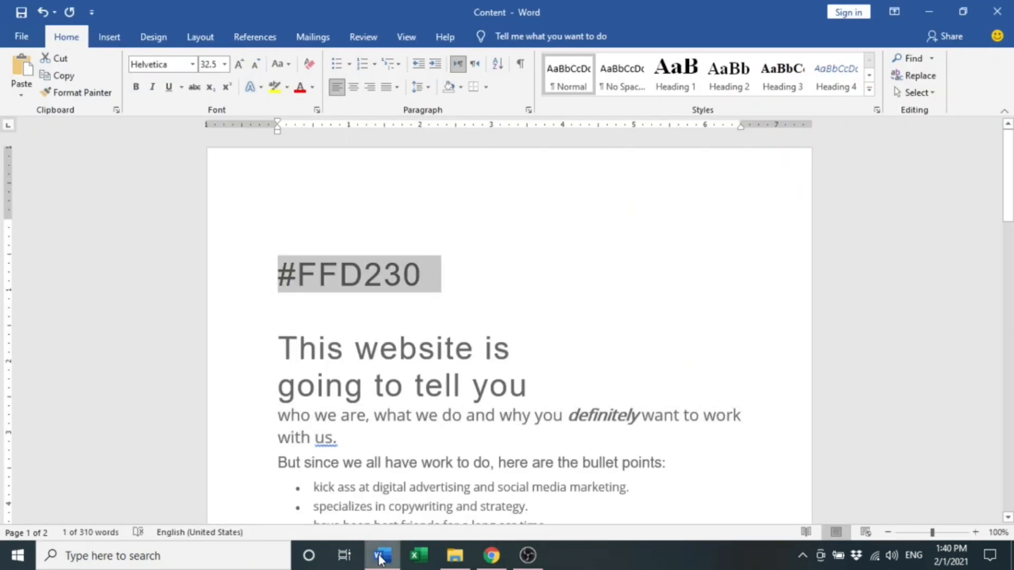
pyautogui.click(492, 555)
pyautogui.hotkey('ctrl', 'v')
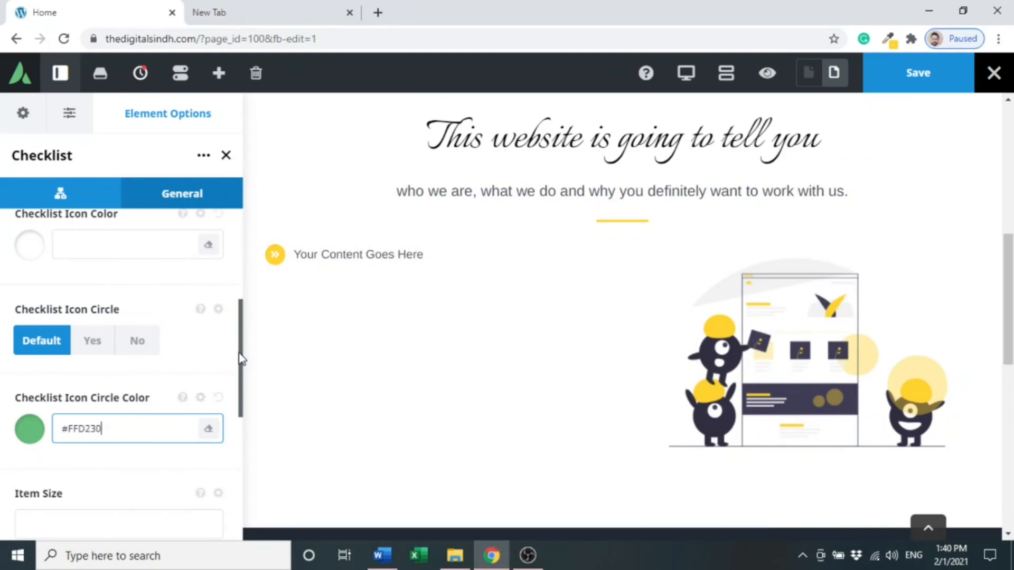
# - Set the checklist item size to 20
pyautogui.scroll(-1, 240, 372)
pyautogui.moveTo(240, 373); pyautogui.dragTo(242, 414)
pyautogui.click(133, 359)
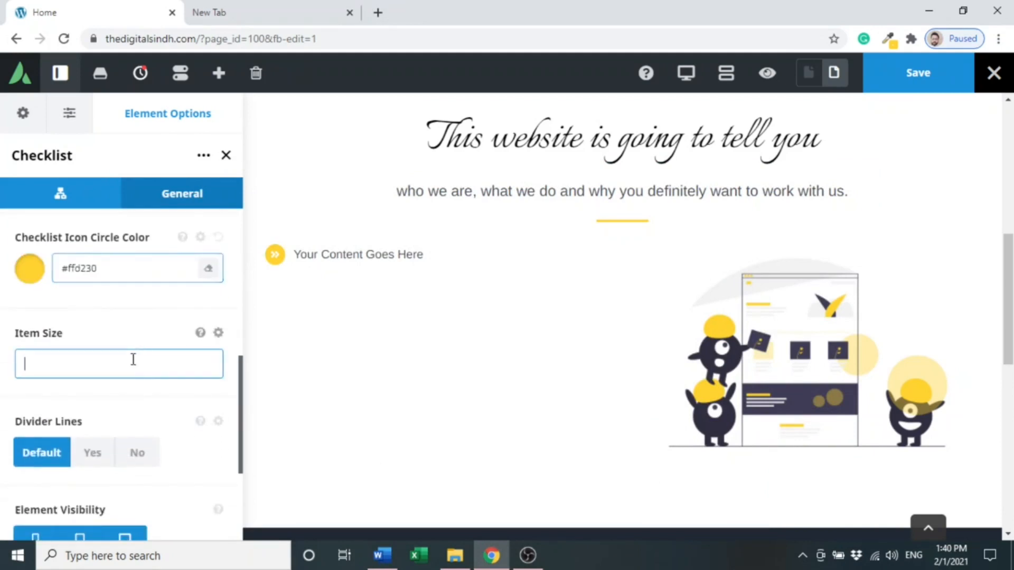
pyautogui.write('20')
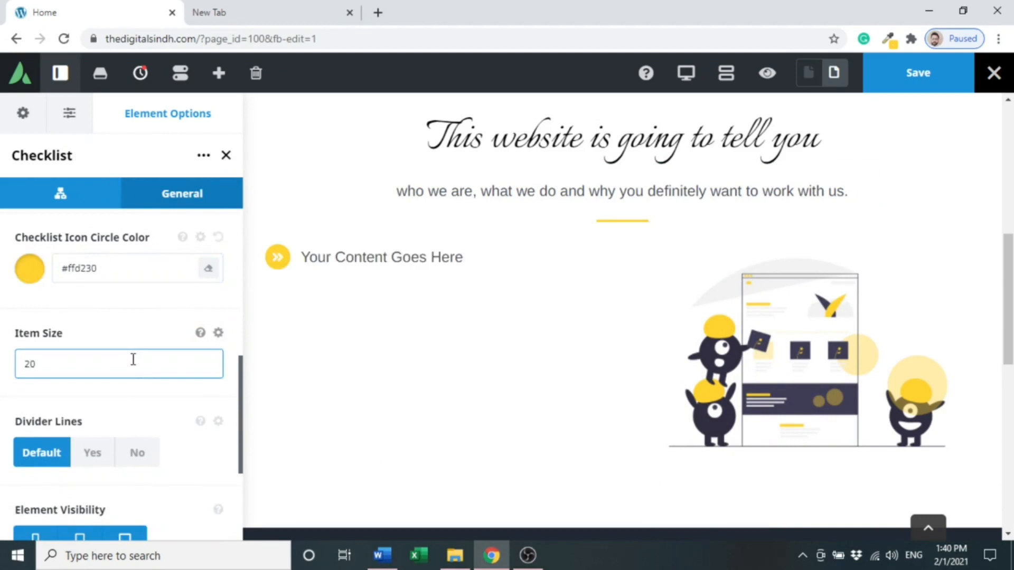
pyautogui.press('BackSpace')
pyautogui.press('BackSpace')
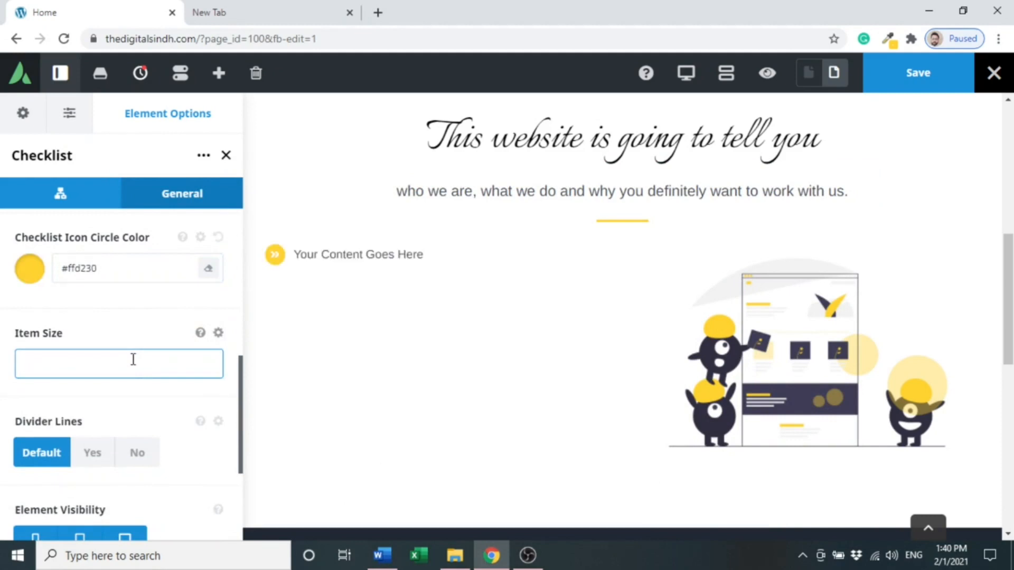
pyautogui.write('4')
pyautogui.press('BackSpace')
pyautogui.write('20')
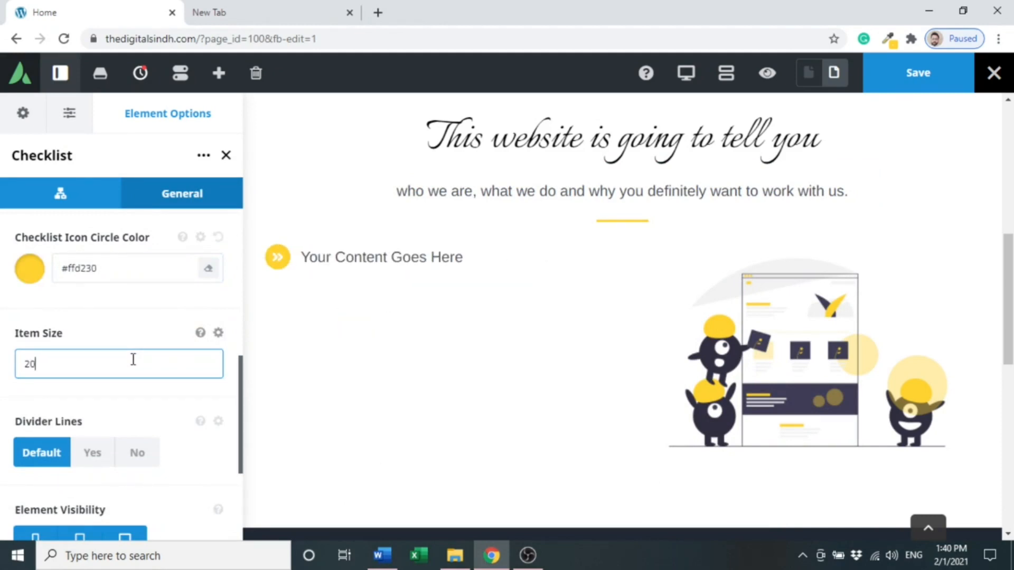
pyautogui.press('BackSpace')
pyautogui.press('BackSpace')
pyautogui.write('15')
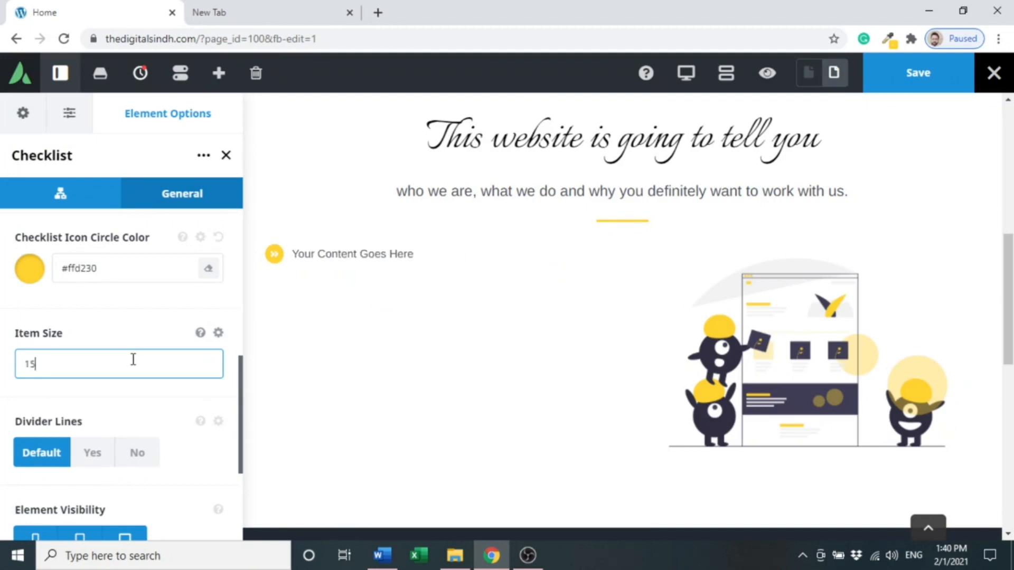
pyautogui.press('BackSpace')
pyautogui.press('BackSpace')
pyautogui.write('20')
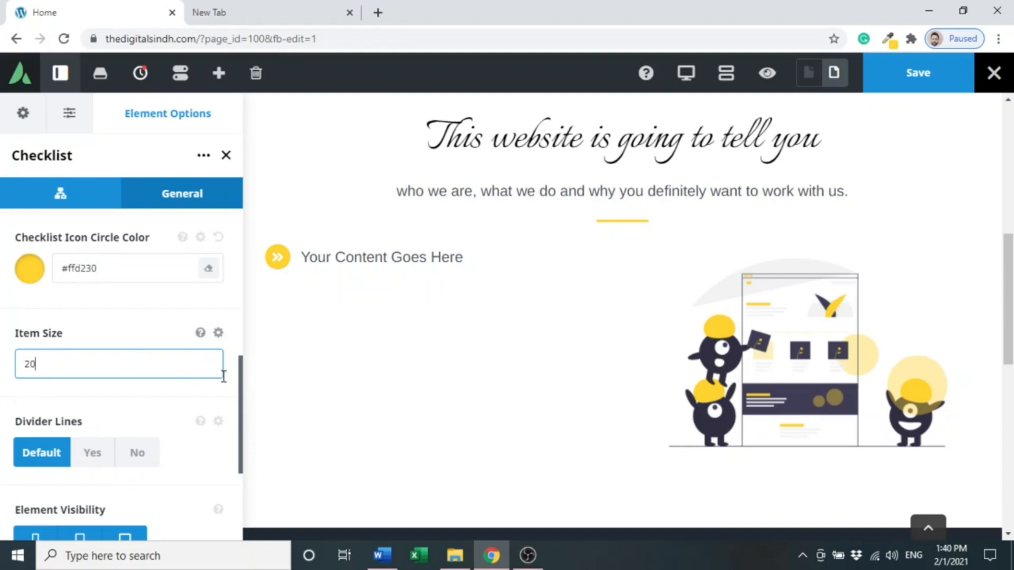
# - Try turning on divider lines for the checklist items
pyautogui.click(98, 457)
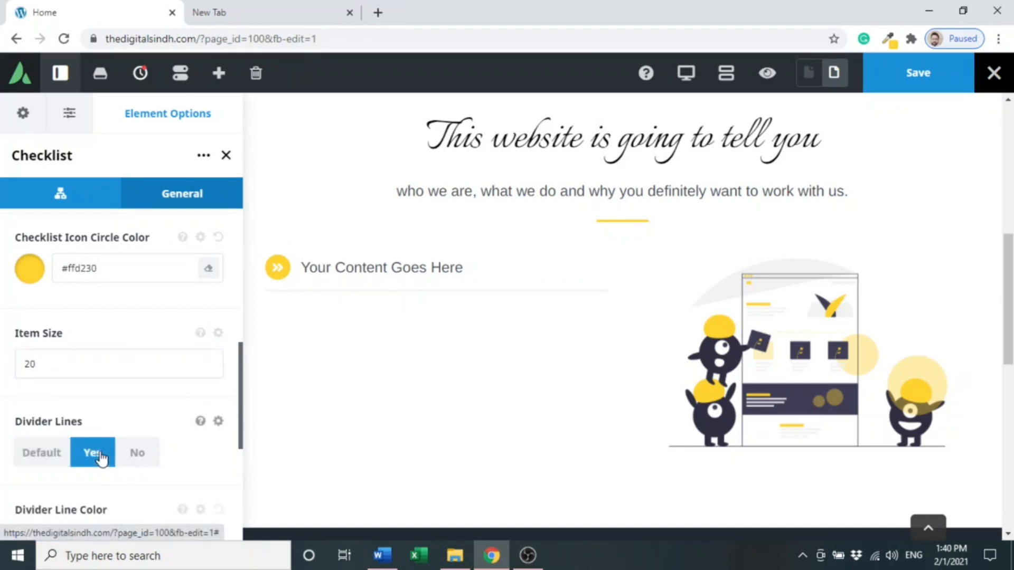
pyautogui.click(35, 463)
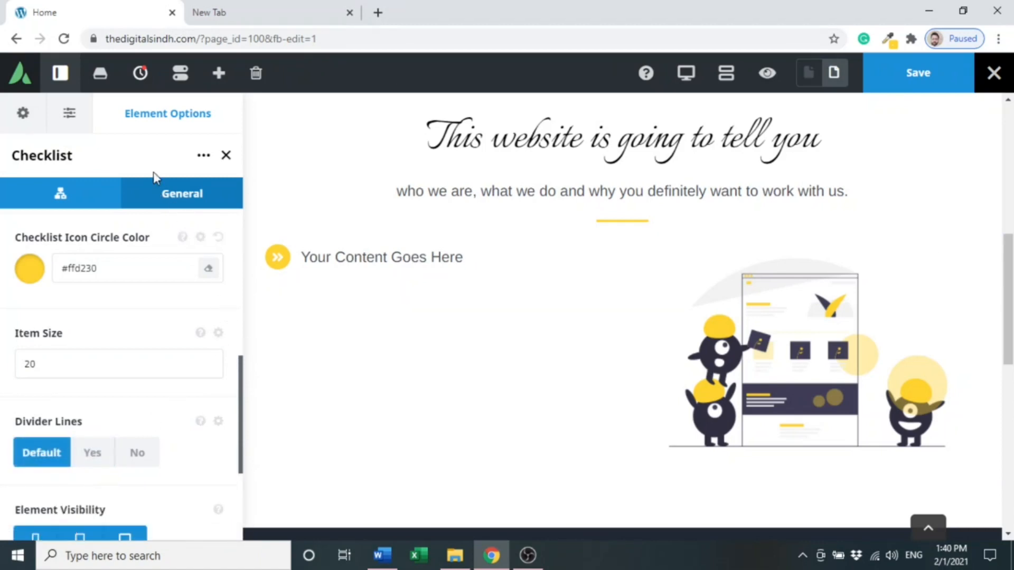
# - Open the first list item for editing and copy the first bullet point from the Word document
pyautogui.click(86, 198)
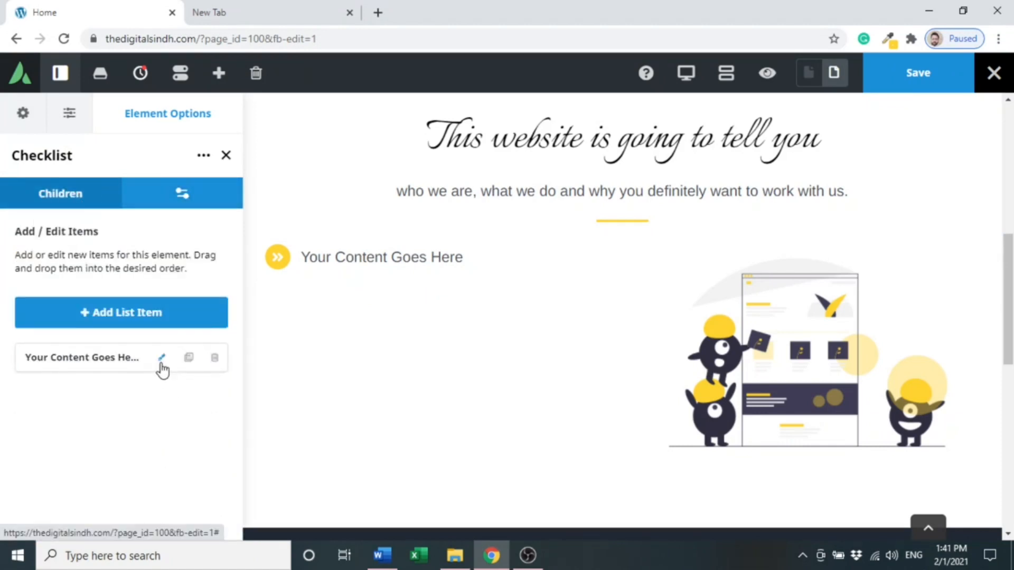
pyautogui.click(162, 358)
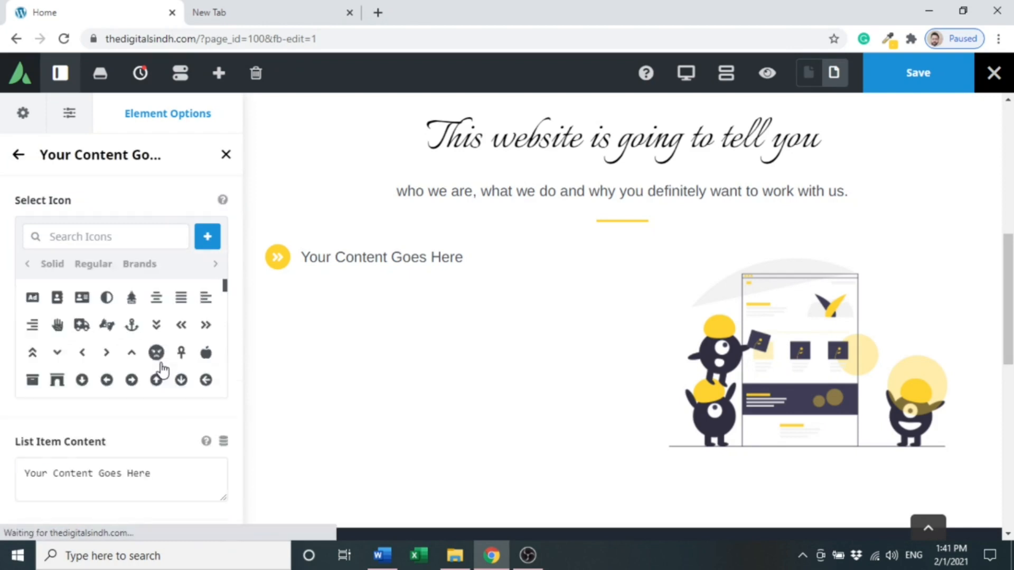
pyautogui.click(388, 565)
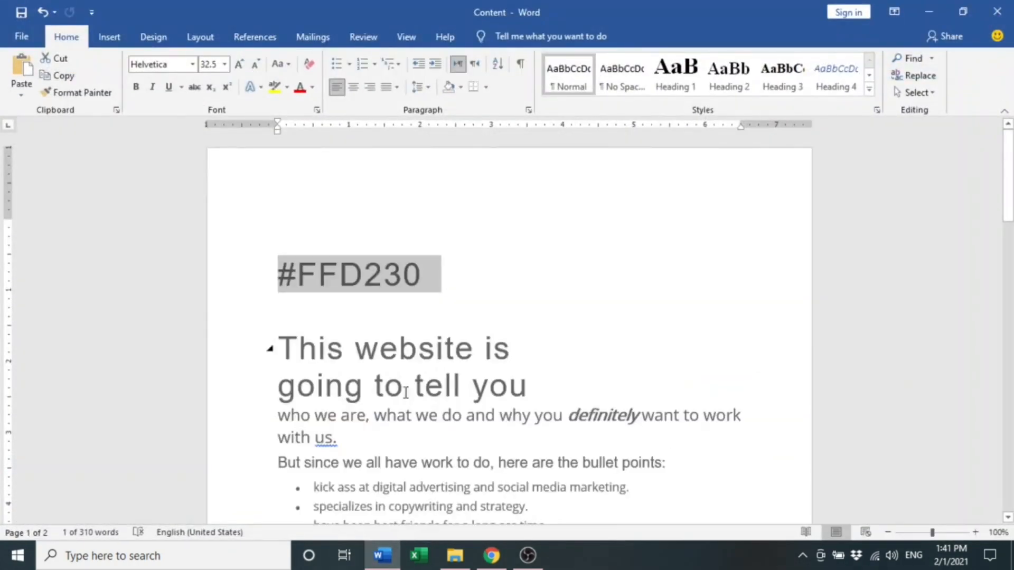
pyautogui.moveTo(315, 492); pyautogui.dragTo(650, 487)
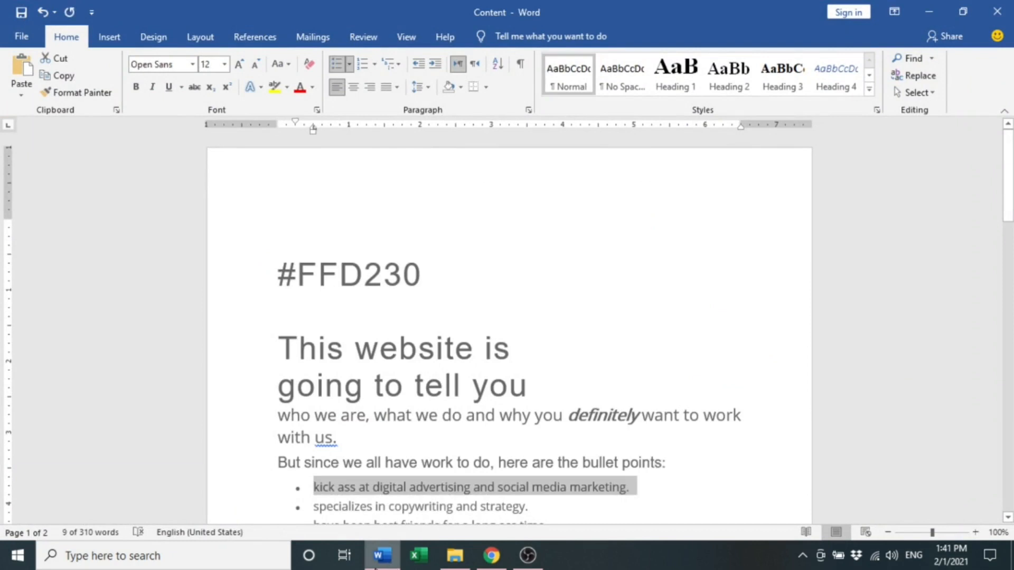
pyautogui.click(492, 555)
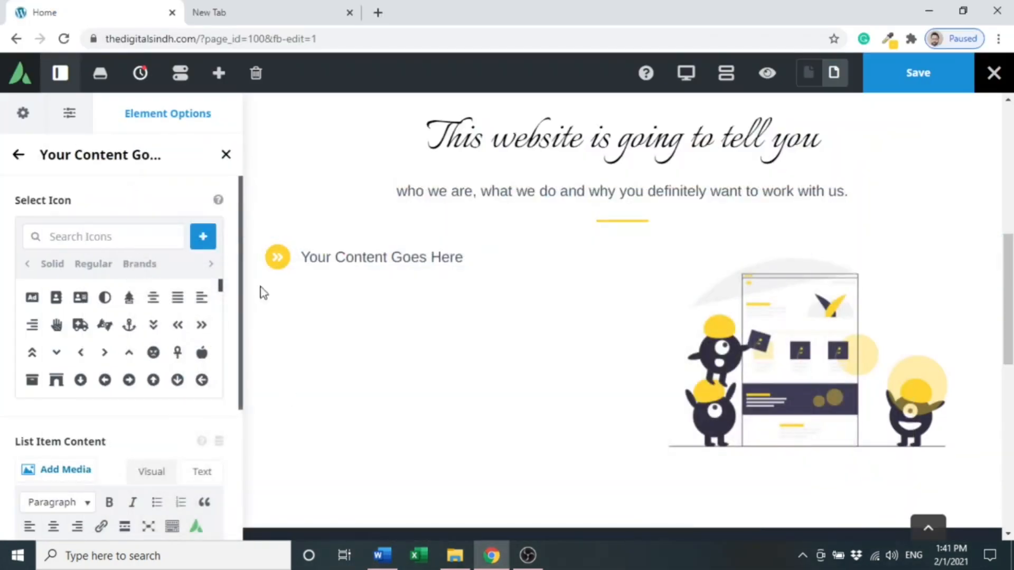
# - Paste the copied bullet as the first checklist item's text, removing the leading bullet character
pyautogui.click(330, 256)
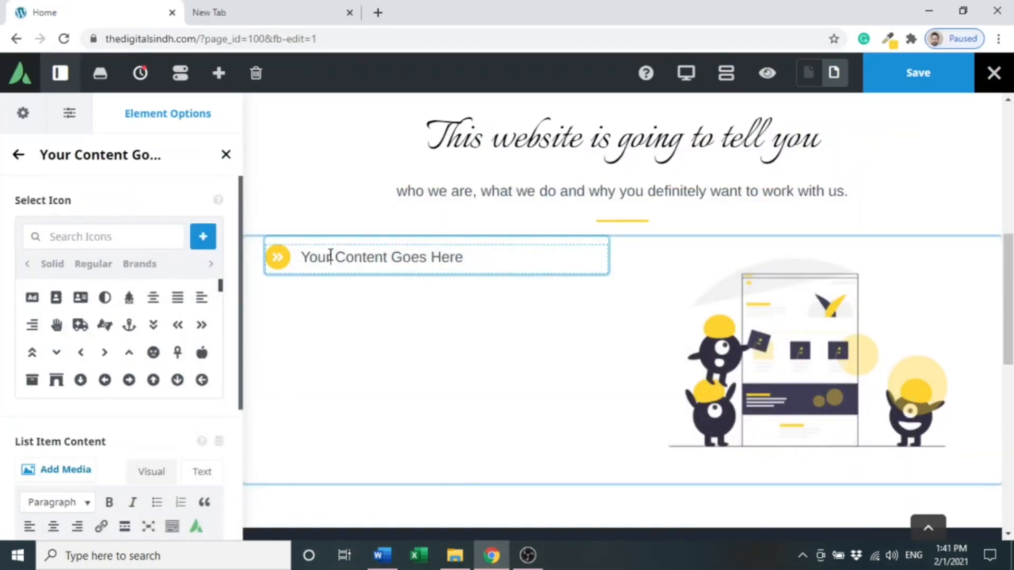
pyautogui.tripleClick(330, 255)
pyautogui.write('• kick ass at digital advertising and social media marketing.')
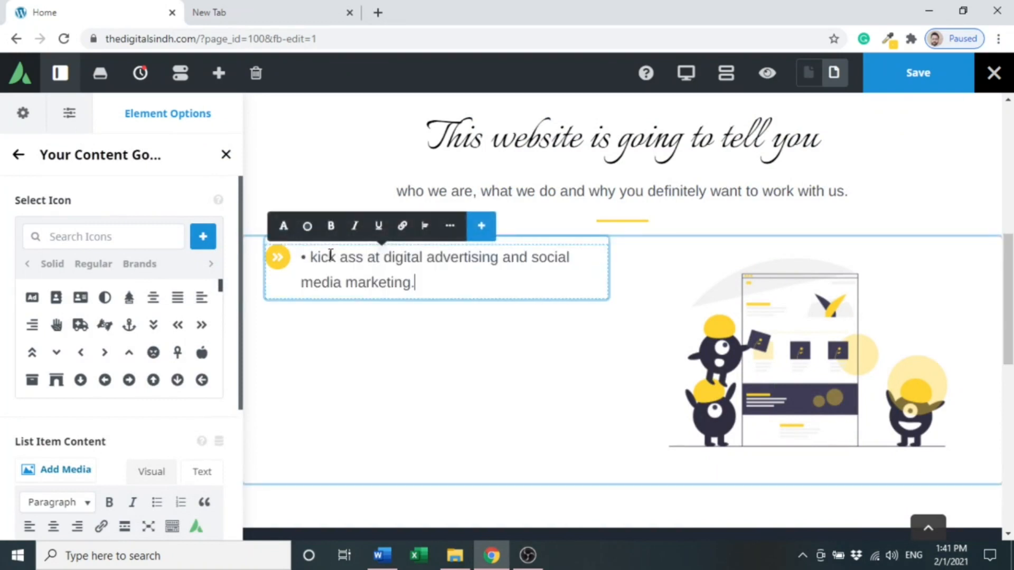
pyautogui.click(311, 257)
pyautogui.press('BackSpace')
pyautogui.press('BackSpace')
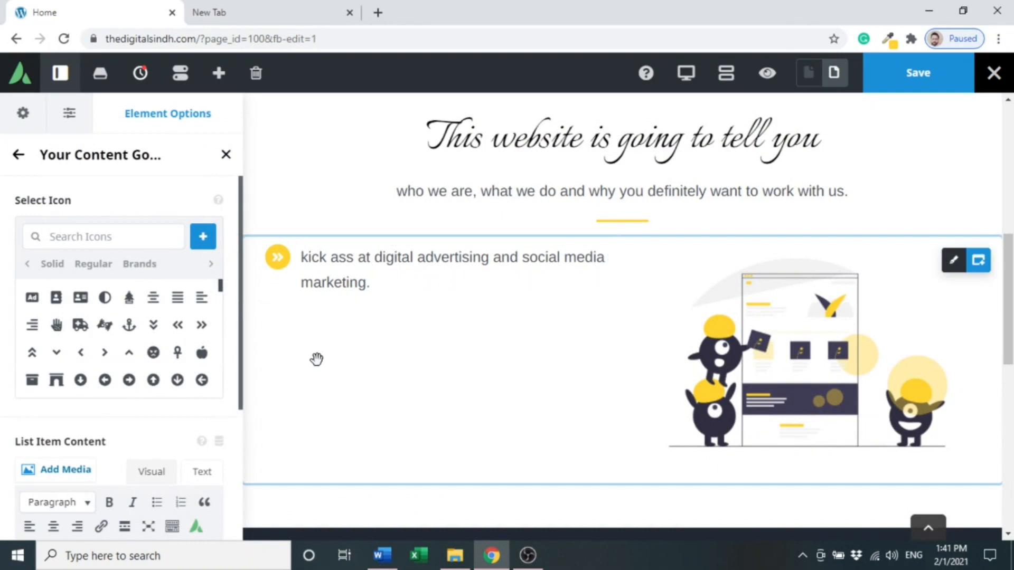
# - Add three more list items to the checklist
pyautogui.click(20, 156)
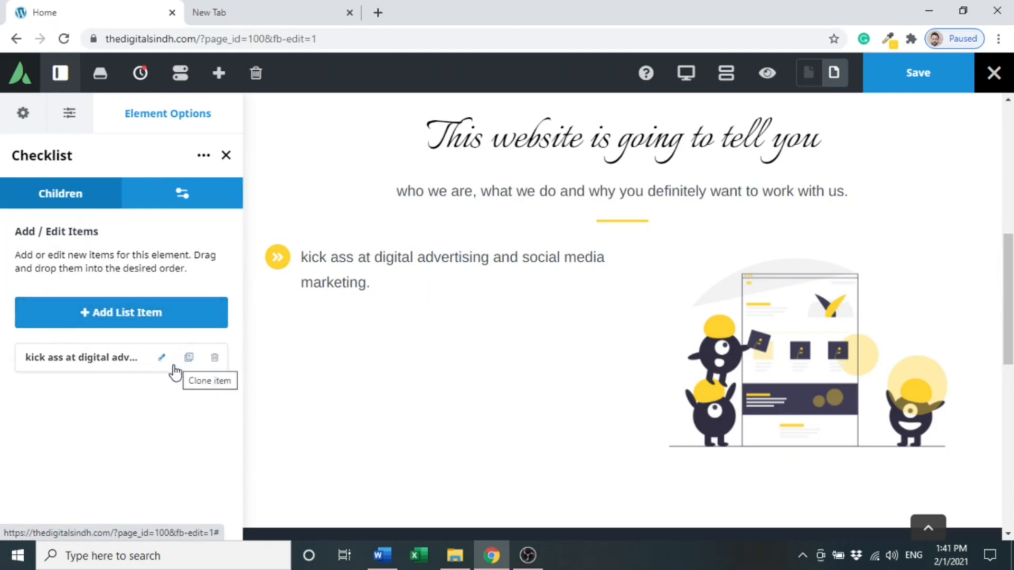
pyautogui.click(168, 325)
pyautogui.click(168, 324)
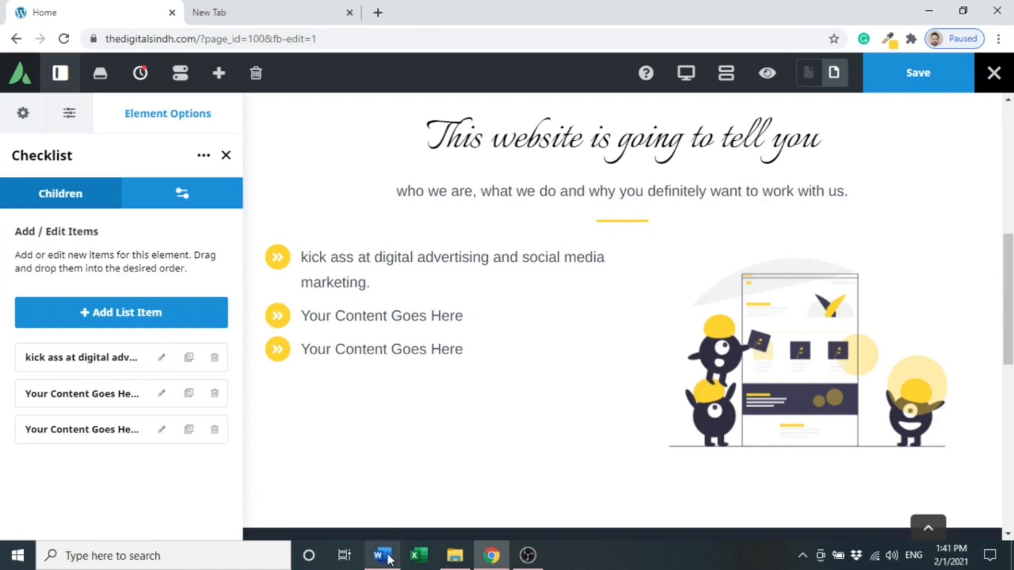
pyautogui.click(200, 314)
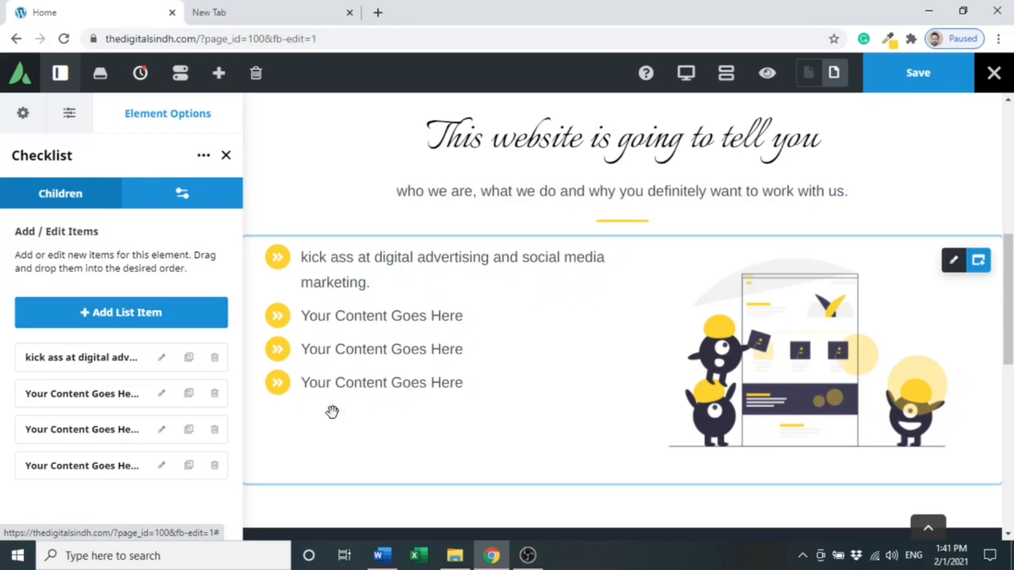
# - Copy the second bullet point, "specializes in copywriting and strategy.", from the Word document
pyautogui.click(382, 555)
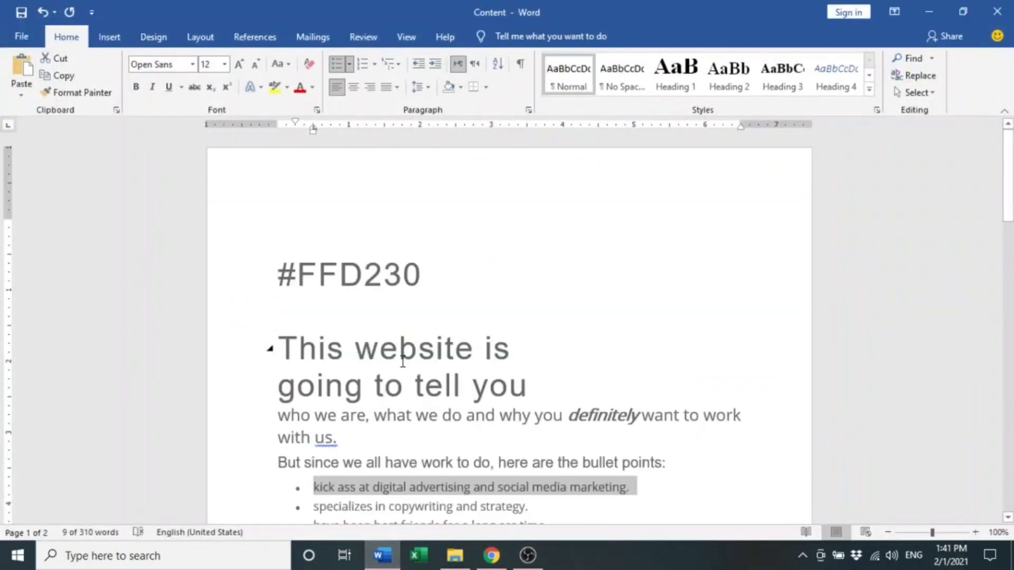
pyautogui.moveTo(1008, 182); pyautogui.dragTo(1008, 216)
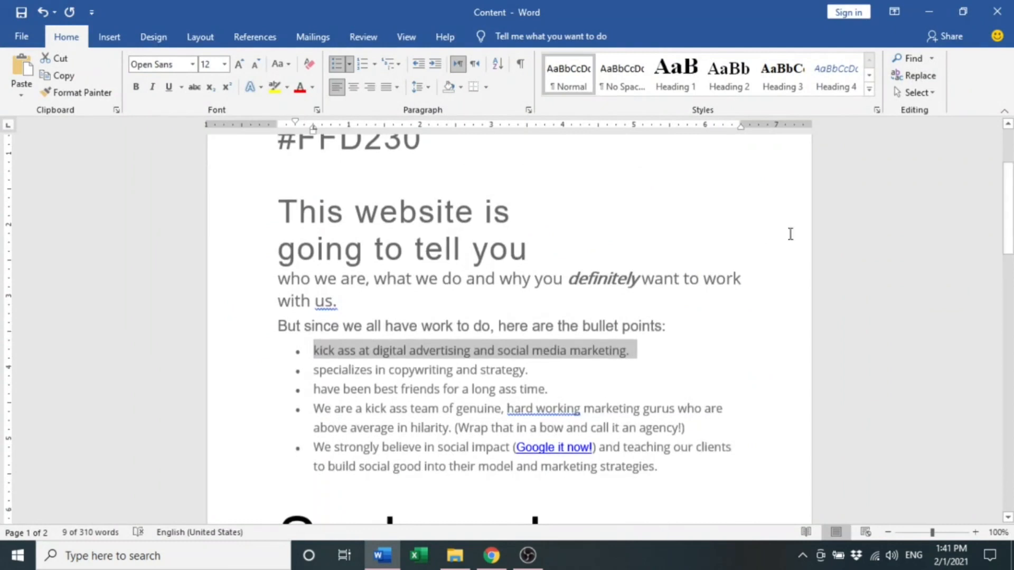
pyautogui.tripleClick(448, 368)
pyautogui.click(491, 556)
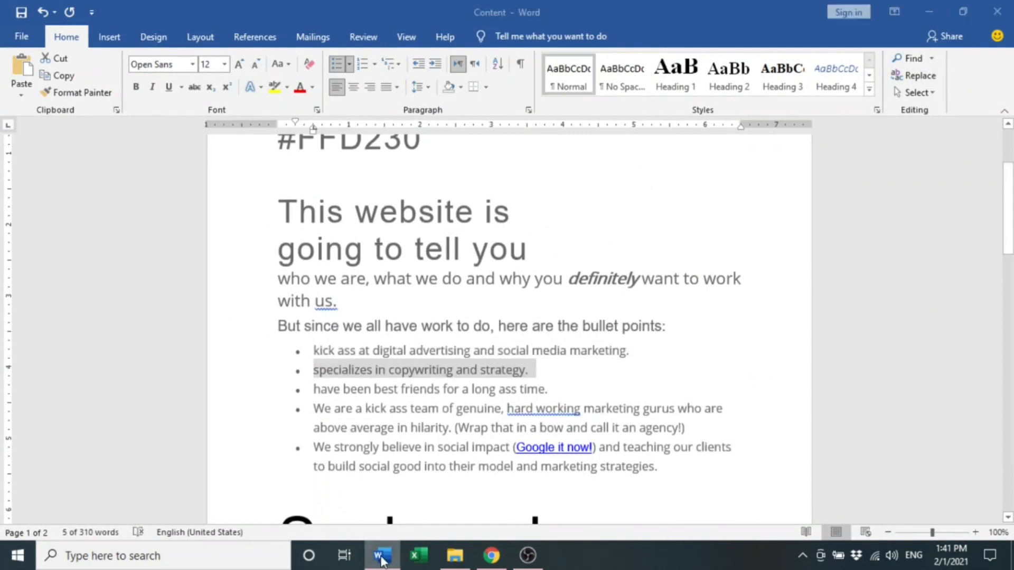
# - Paste it as the second checklist item's text, removing the leading bullet and capitalising "Specializes"
pyautogui.moveTo(410, 327)
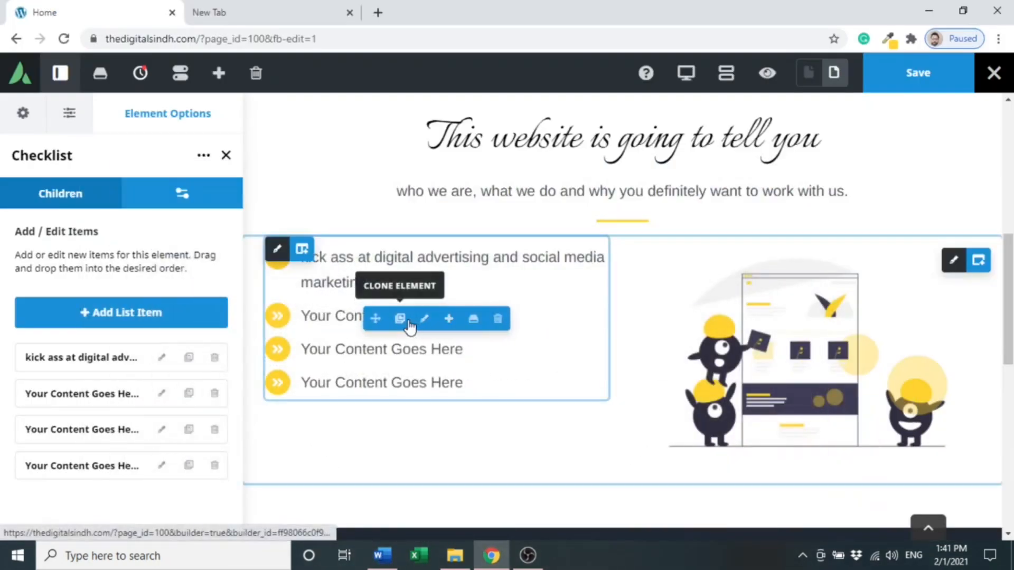
pyautogui.doubleClick(339, 325)
pyautogui.tripleClick(338, 324)
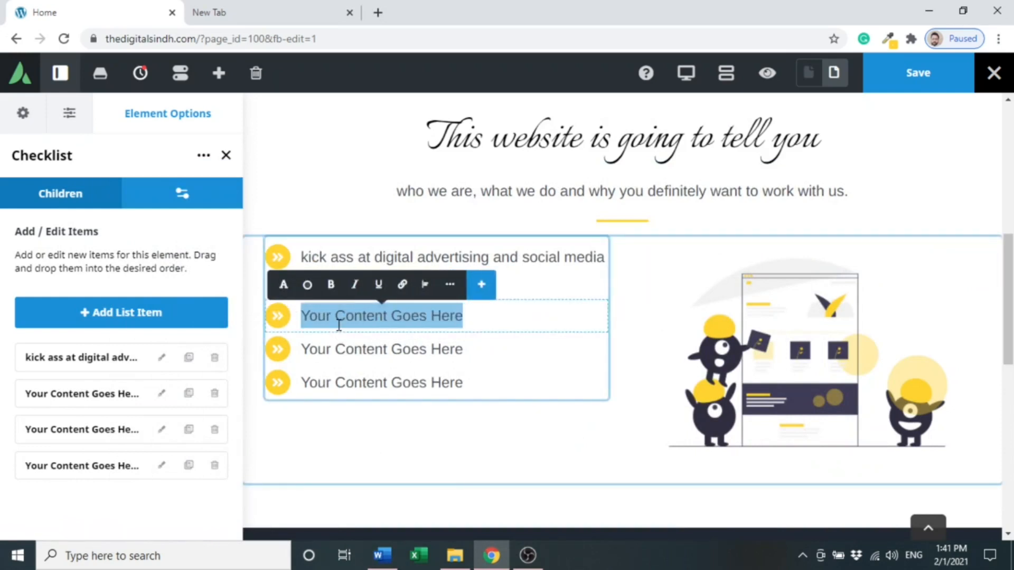
pyautogui.write('• specializes in copywriting and strategy.')
pyautogui.click(315, 320)
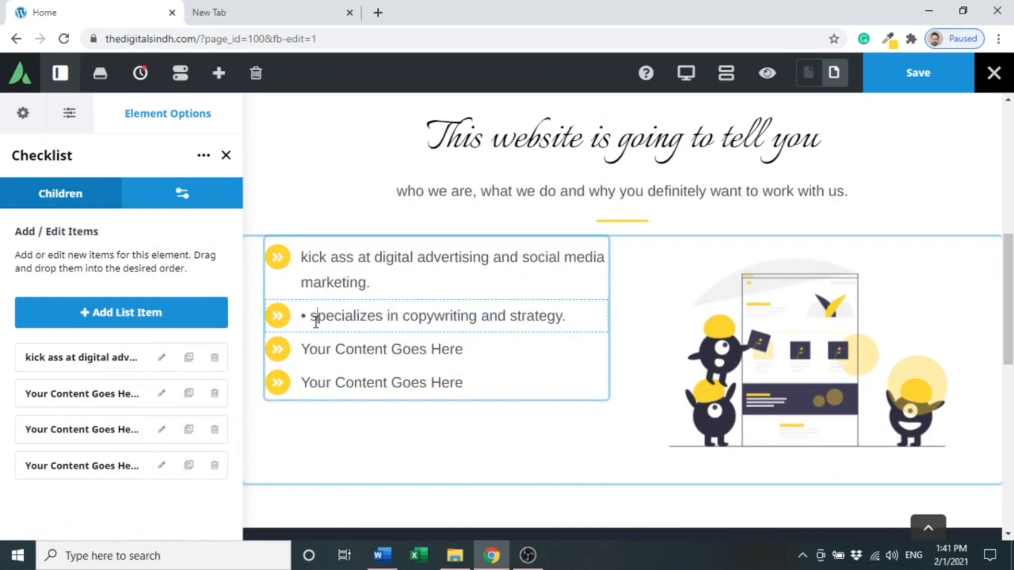
pyautogui.press('BackSpace')
pyautogui.write('S')
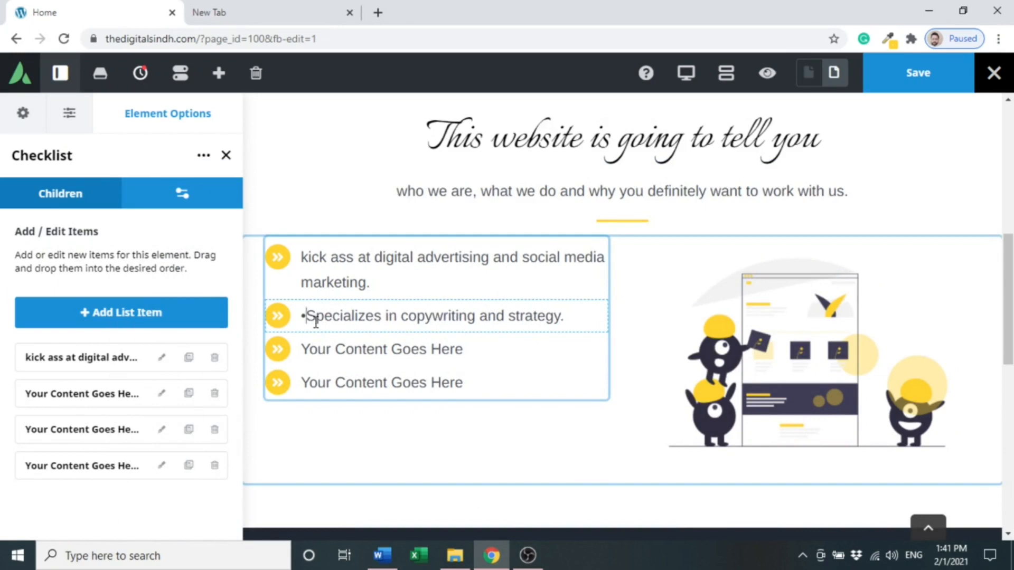
pyautogui.press('BackSpace')
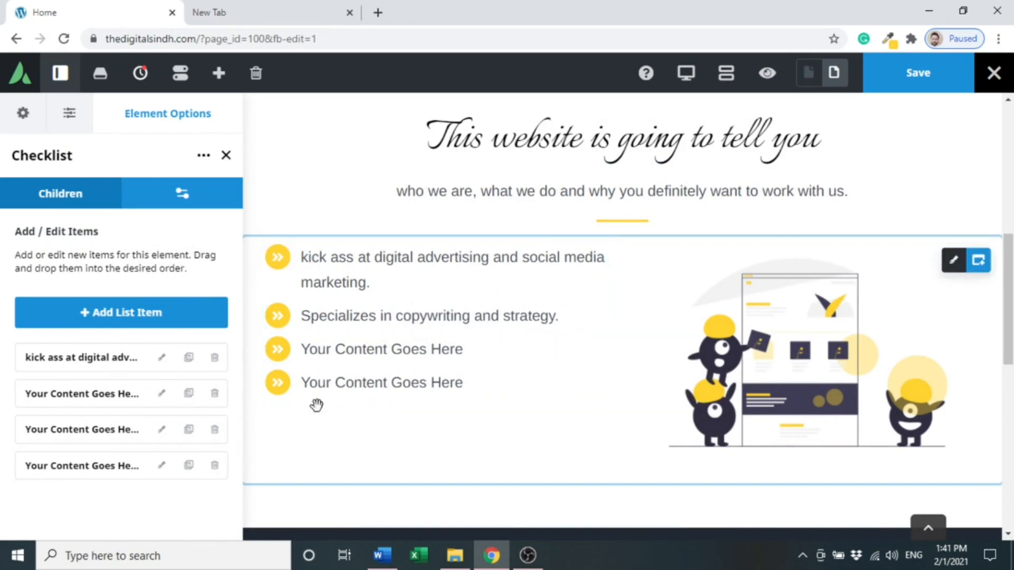
# - Copy the fourth bullet point, from "We are a kick ass team" to "average in hilarity.", in the Word document
pyautogui.click(383, 554)
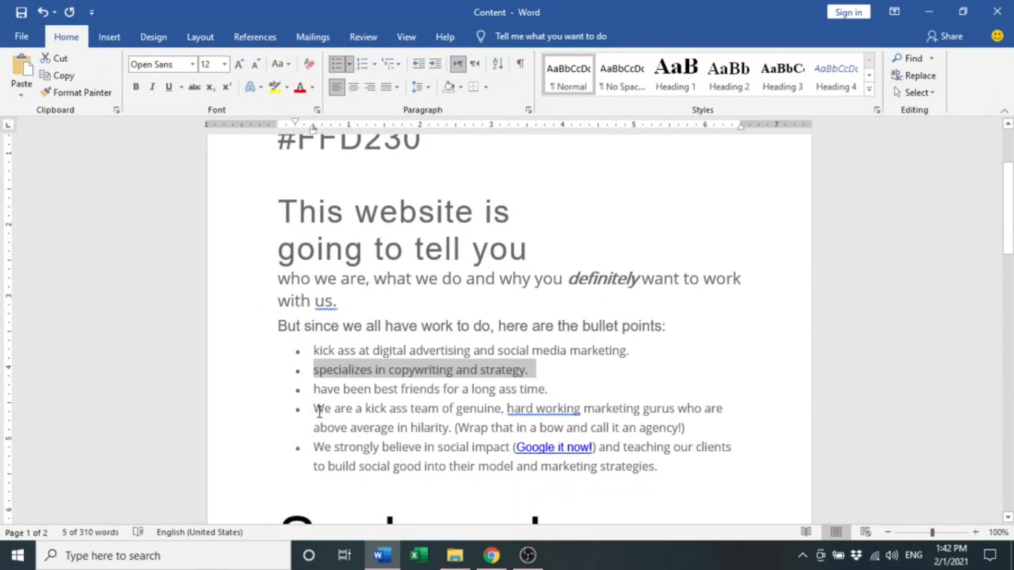
pyautogui.moveTo(319, 411); pyautogui.dragTo(453, 428)
pyautogui.click(390, 563)
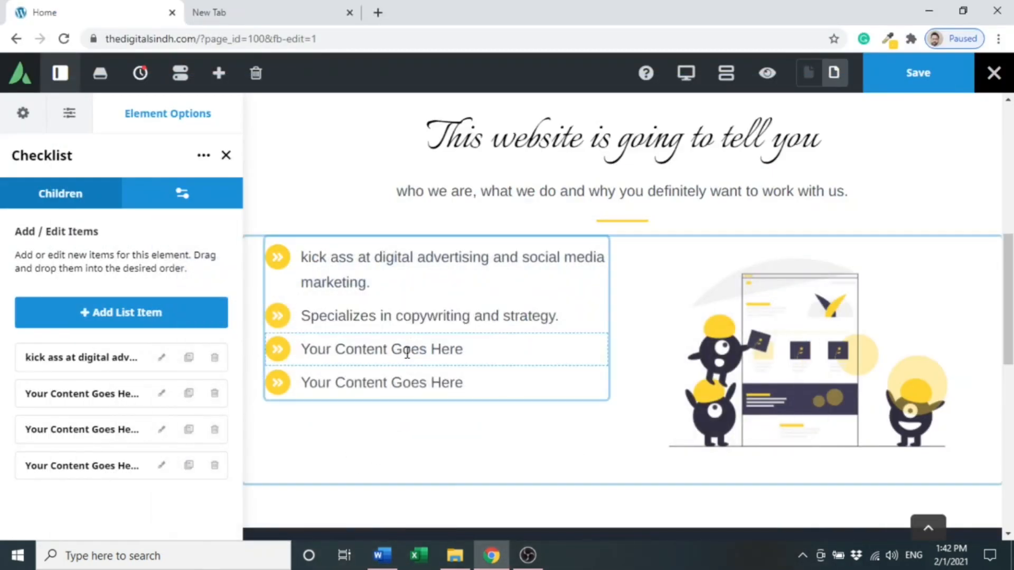
# - Paste it as the third checklist item's text and delete the leading bullet character
pyautogui.tripleClick(313, 350)
pyautogui.write('• We are a kick ass team of genuine, hard working marketing gurus who are above average in hilarity.')
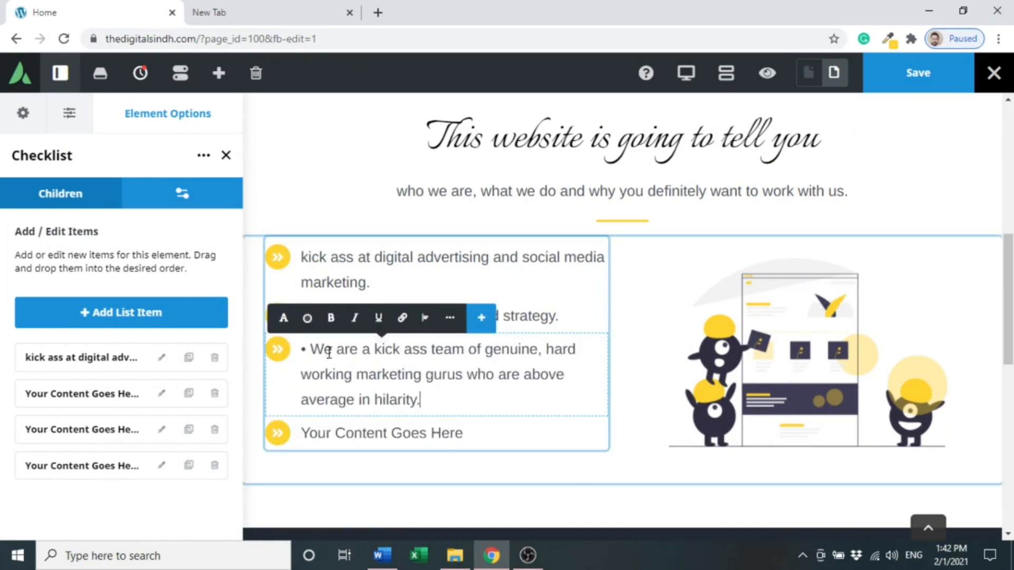
pyautogui.click(313, 353)
pyautogui.press('BackSpace')
pyautogui.press('BackSpace')
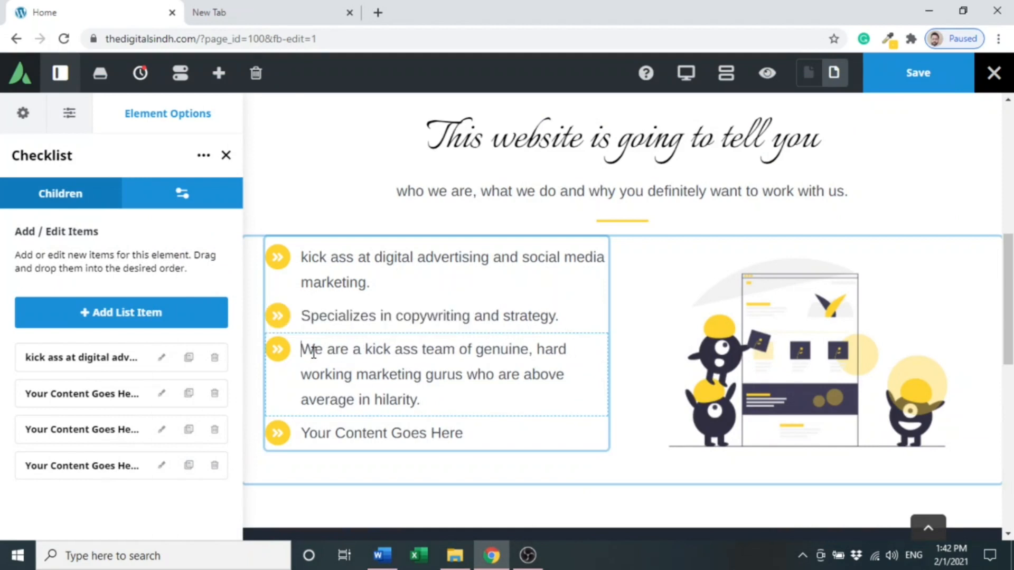
# - Replace the fourth checklist item's text with "Web development and SEO", fixing the misspelling
pyautogui.doubleClick(363, 434)
pyautogui.tripleClick(376, 438)
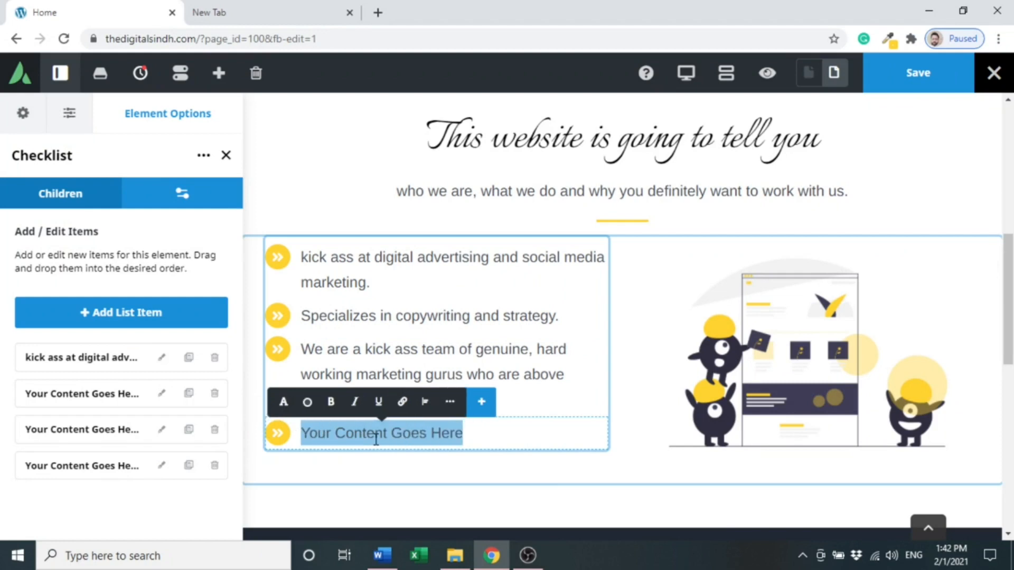
pyautogui.write('Web')
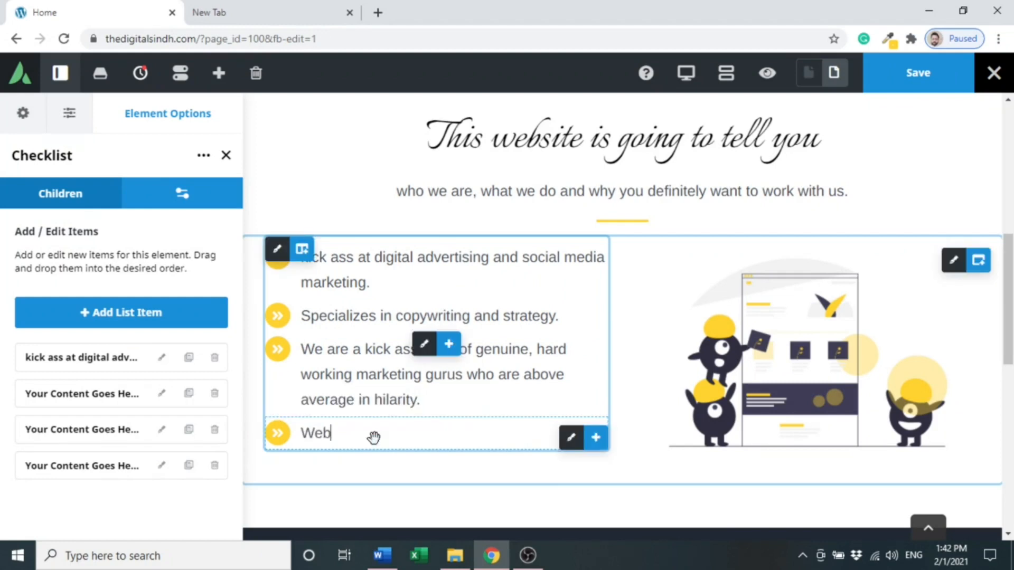
pyautogui.write(' develop')
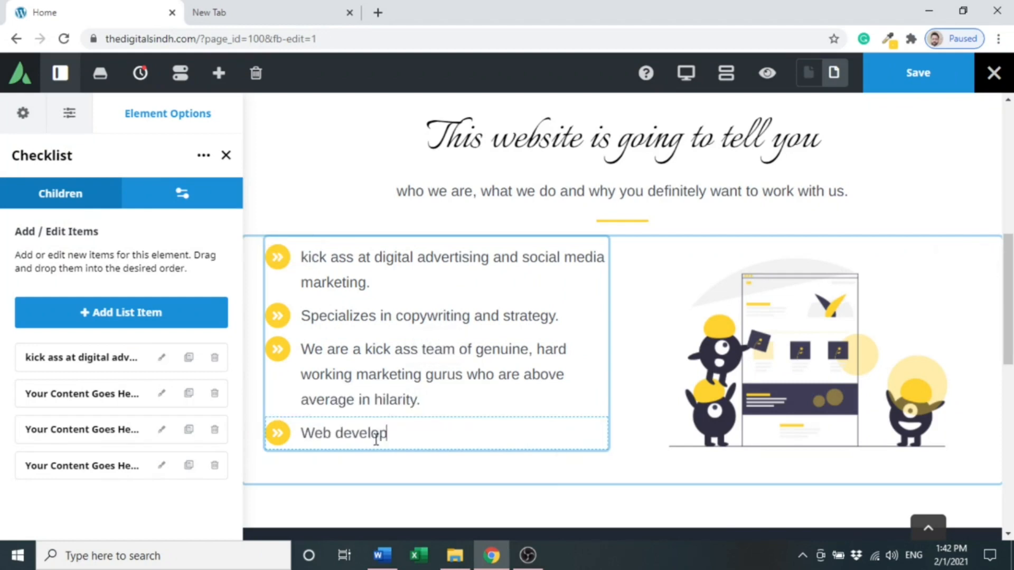
pyautogui.write('ement ')
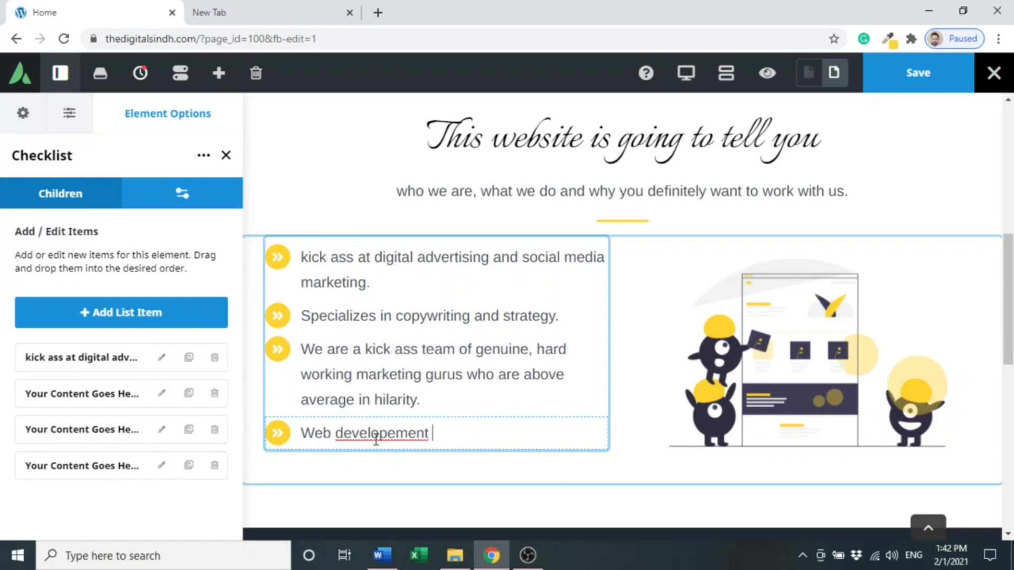
pyautogui.write('and SEO')
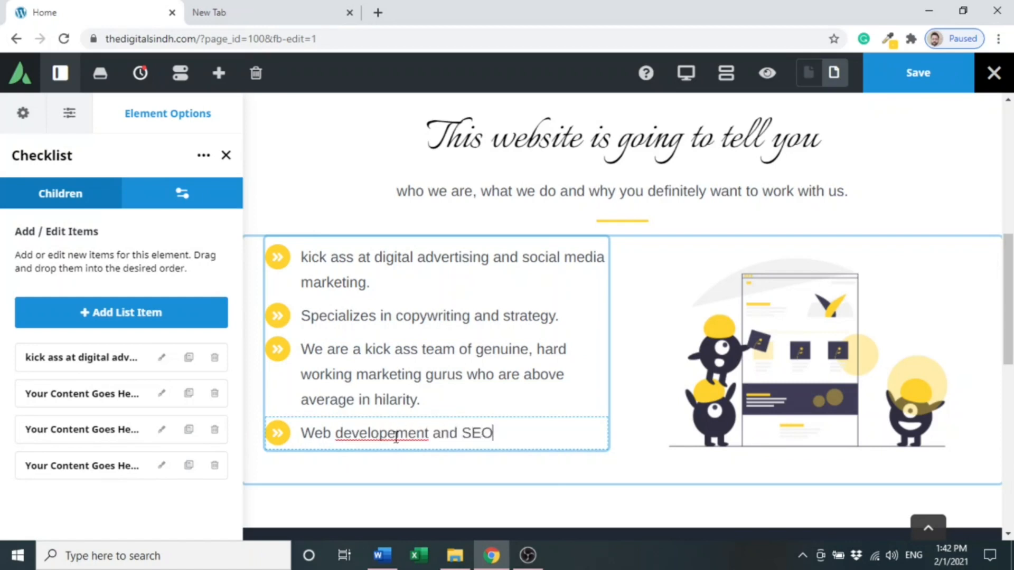
pyautogui.click(396, 433)
pyautogui.press('BackSpace')
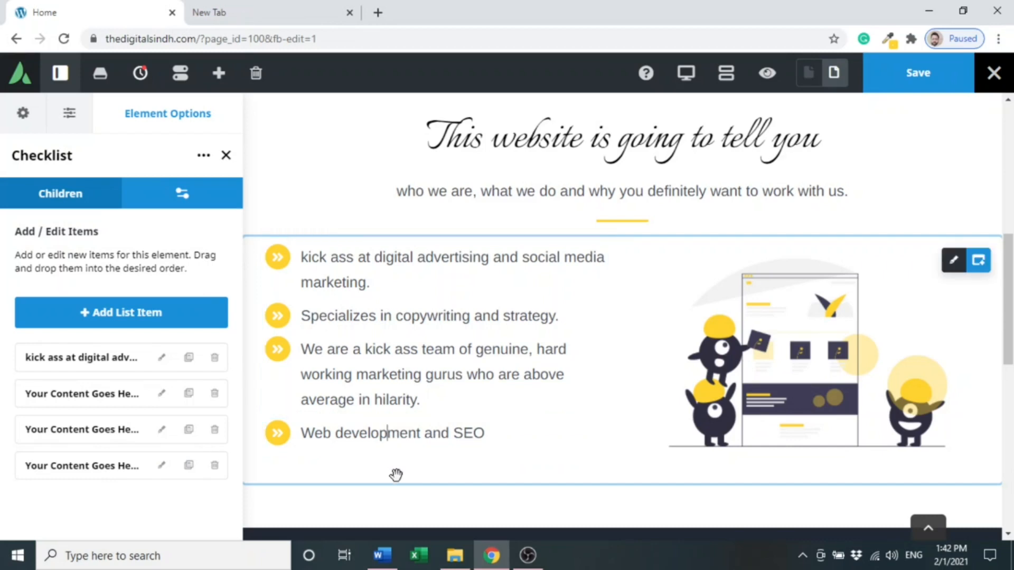
# - Save the page and toggle preview mode on and off to check the checklist section
pyautogui.click(943, 73)
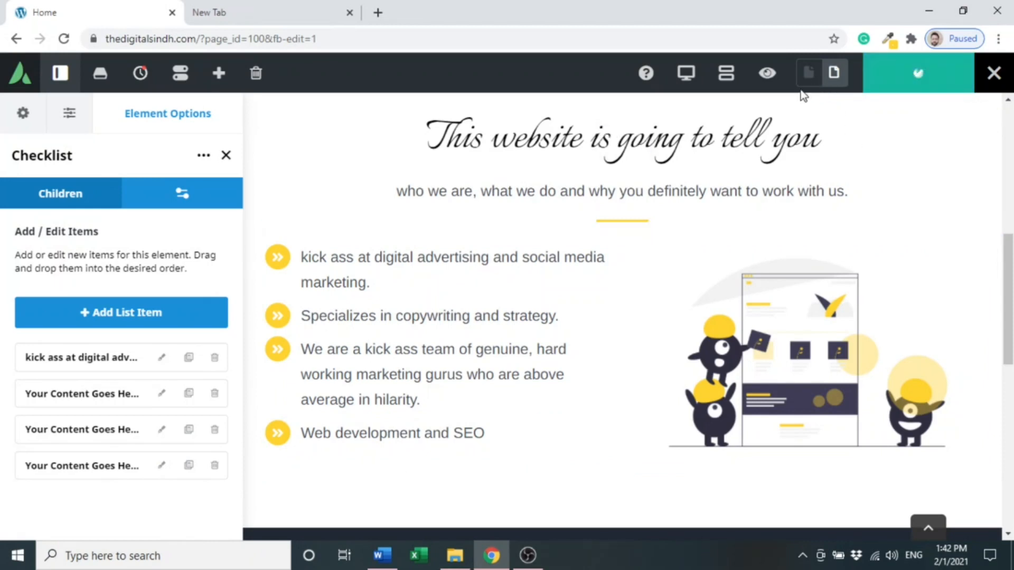
pyautogui.click(772, 83)
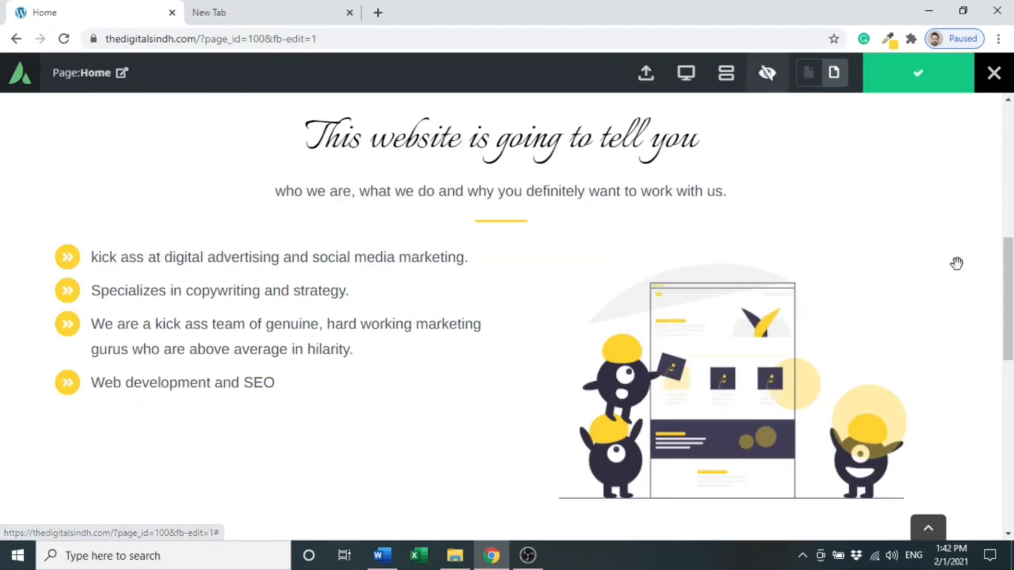
pyautogui.moveTo(1009, 288)
pyautogui.mouseDown()
pyautogui.moveTo(1012, 317)
pyautogui.moveTo(1012, 291)
pyautogui.mouseUp()
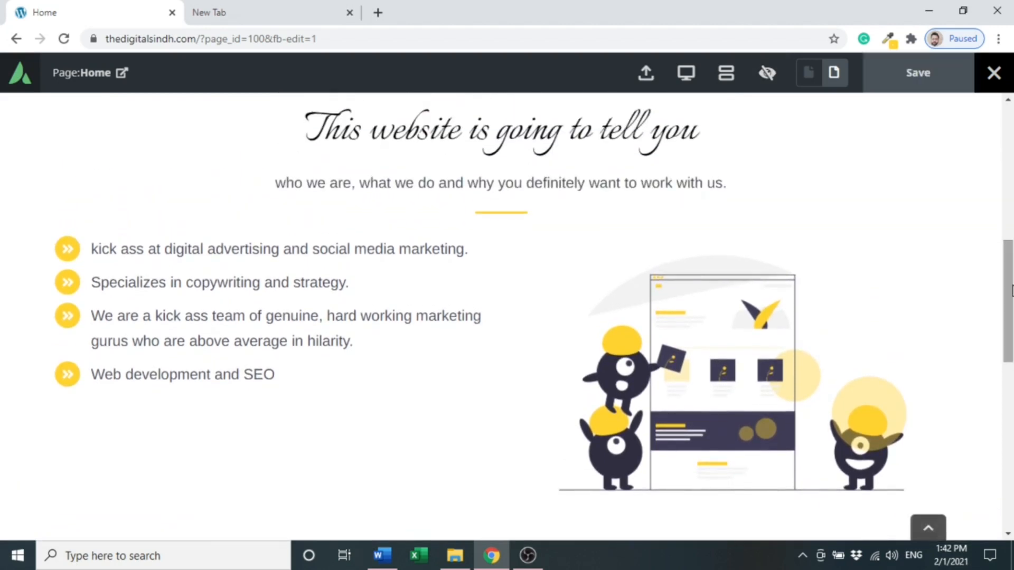
pyautogui.click(773, 88)
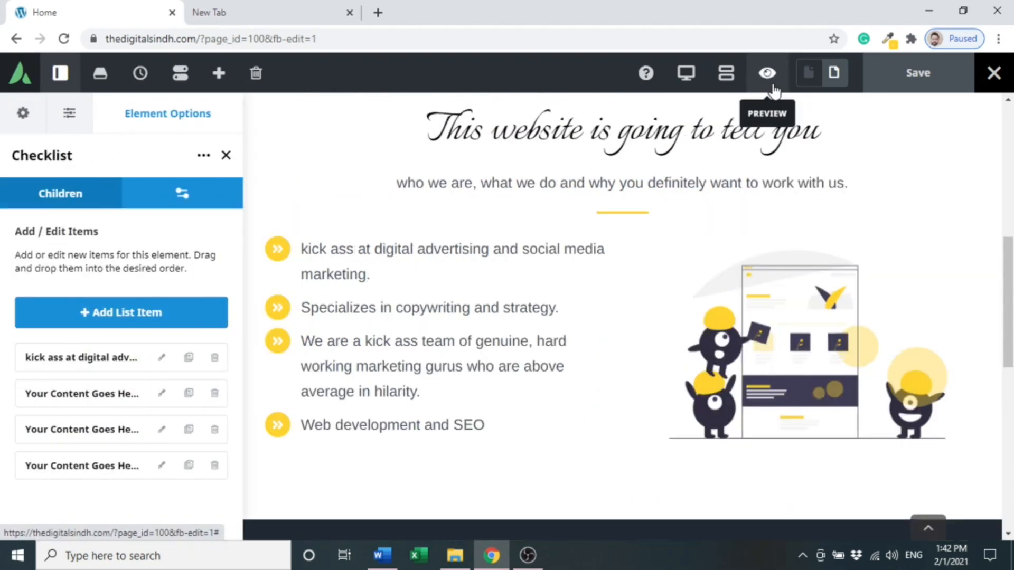
# - Set the checklist column's top margin to 30 and save the page
pyautogui.moveTo(299, 248)
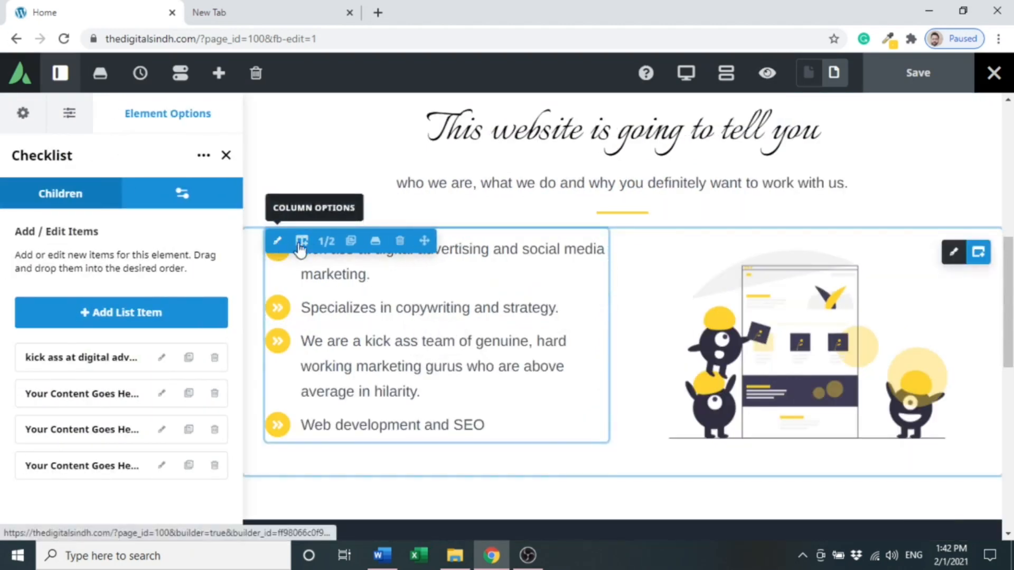
pyautogui.click(278, 242)
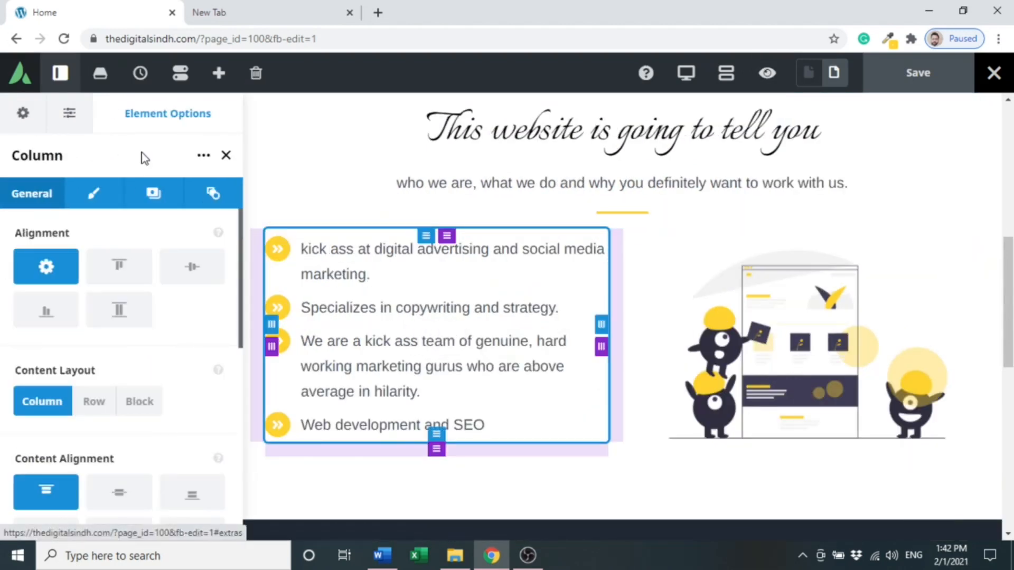
pyautogui.click(100, 193)
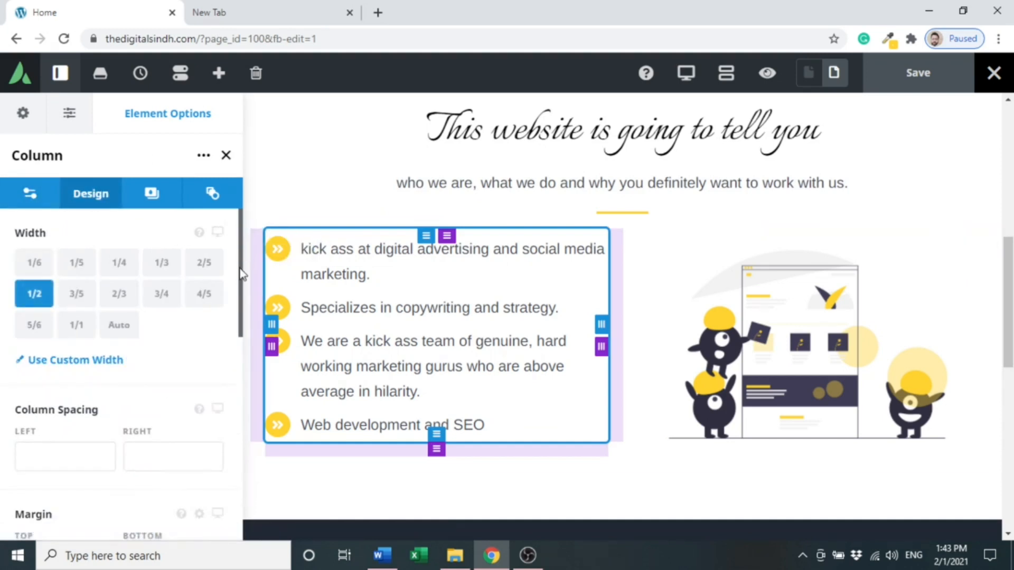
pyautogui.scroll(-4, 243, 275)
pyautogui.click(61, 376)
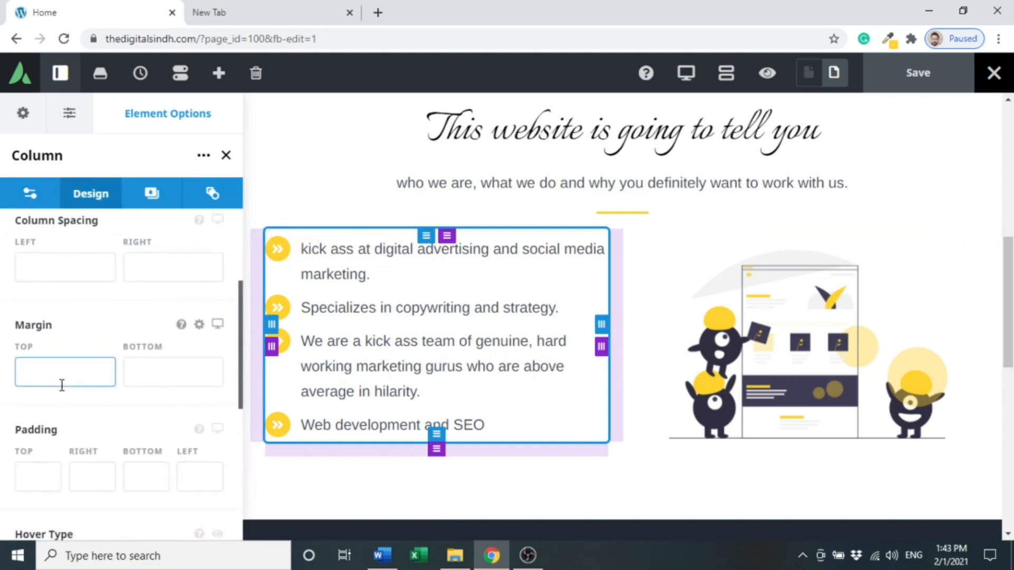
pyautogui.write('30')
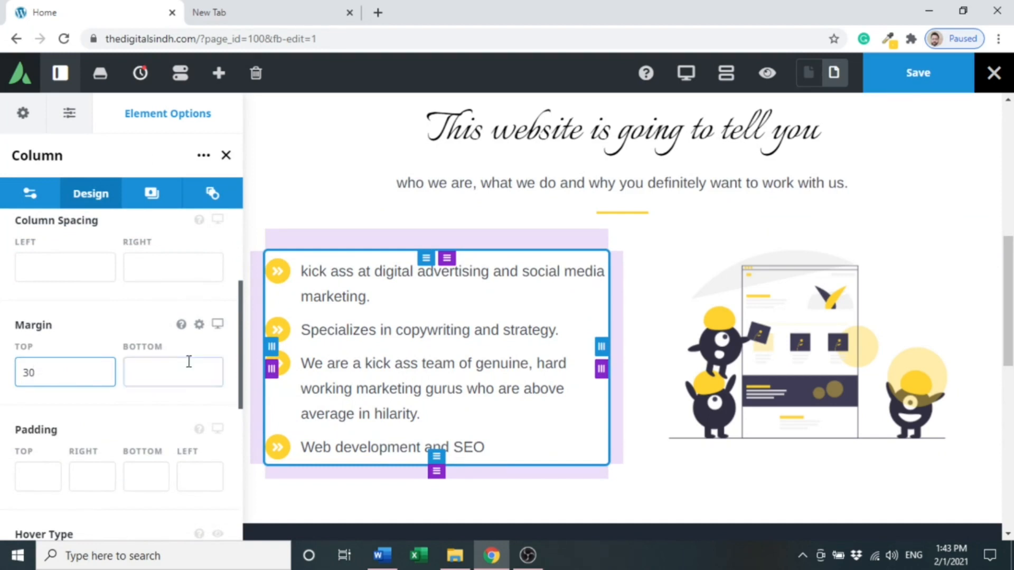
pyautogui.click(926, 73)
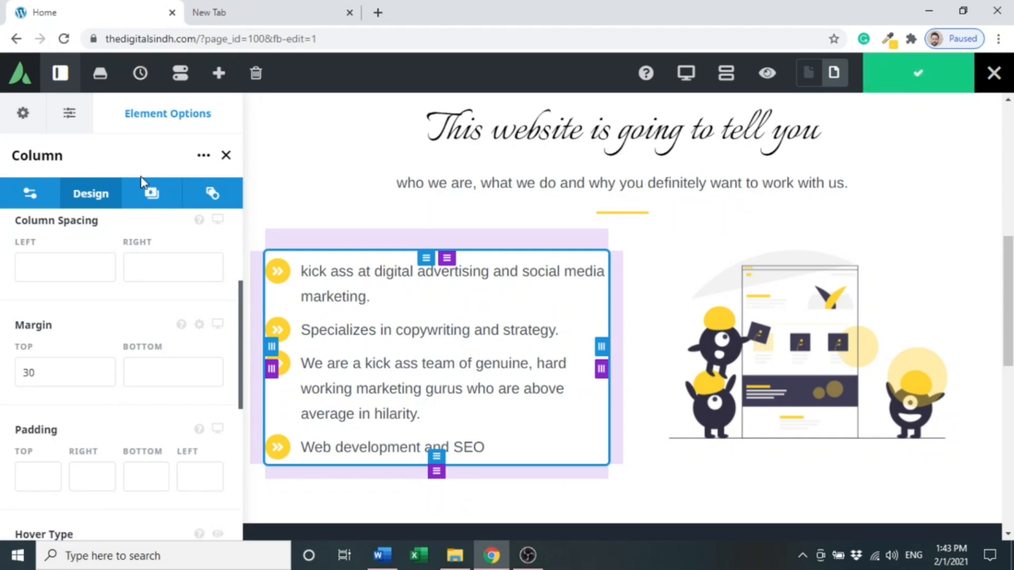
# - Try a gradient background for the checklist column with a gray start colour #7f7f7f
pyautogui.click(150, 194)
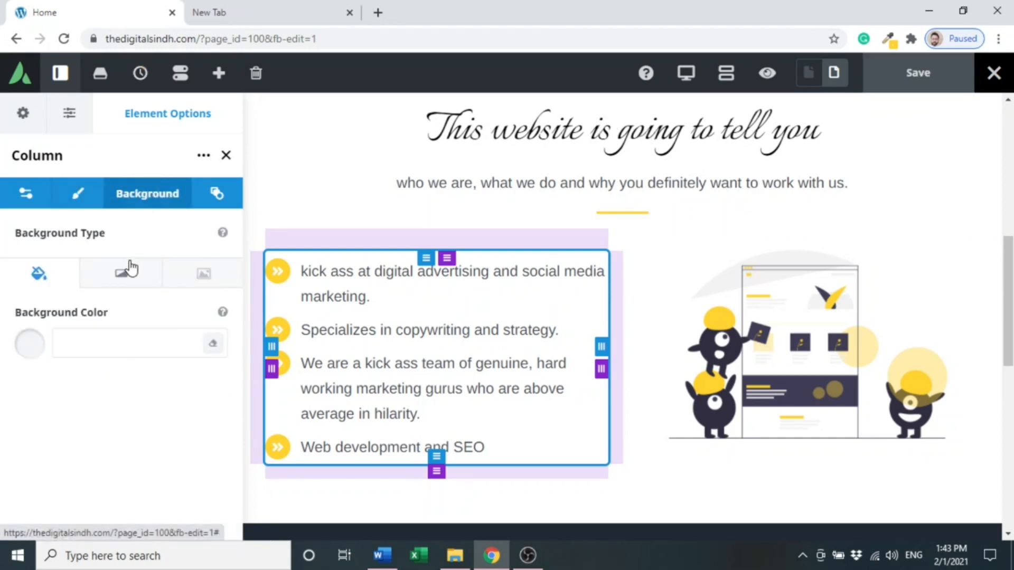
pyautogui.click(130, 269)
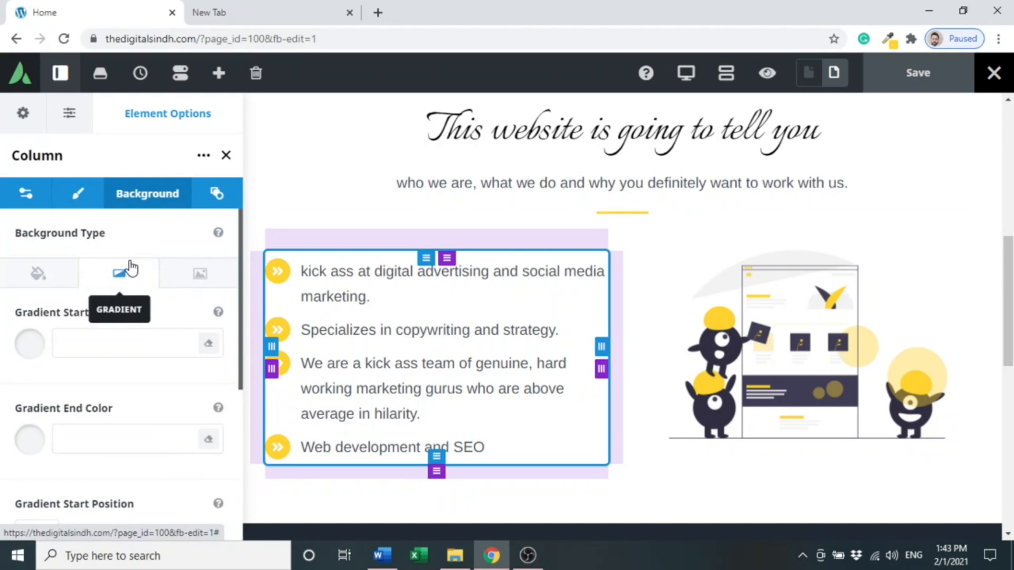
pyautogui.click(182, 274)
pyautogui.click(138, 272)
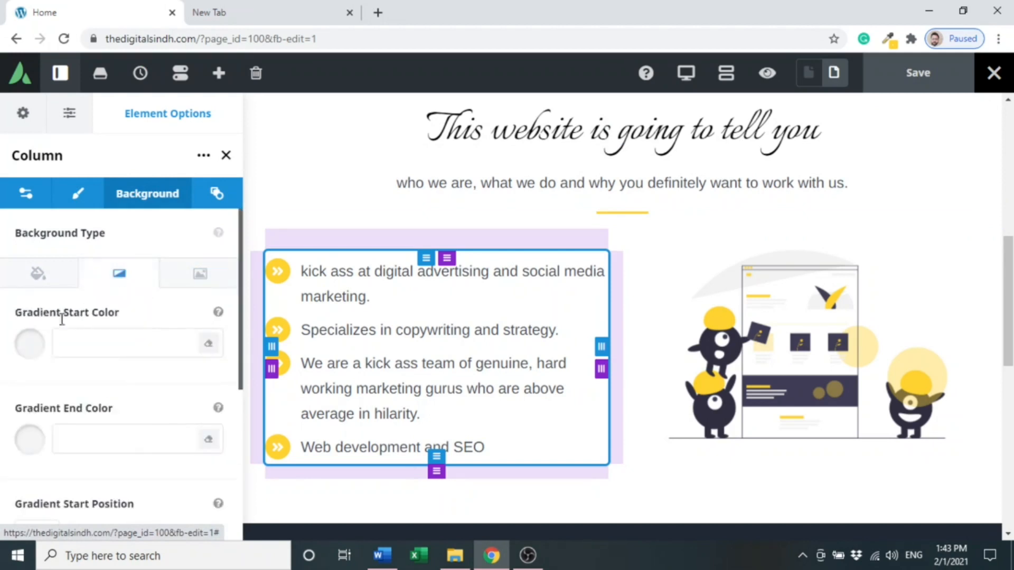
pyautogui.click(39, 347)
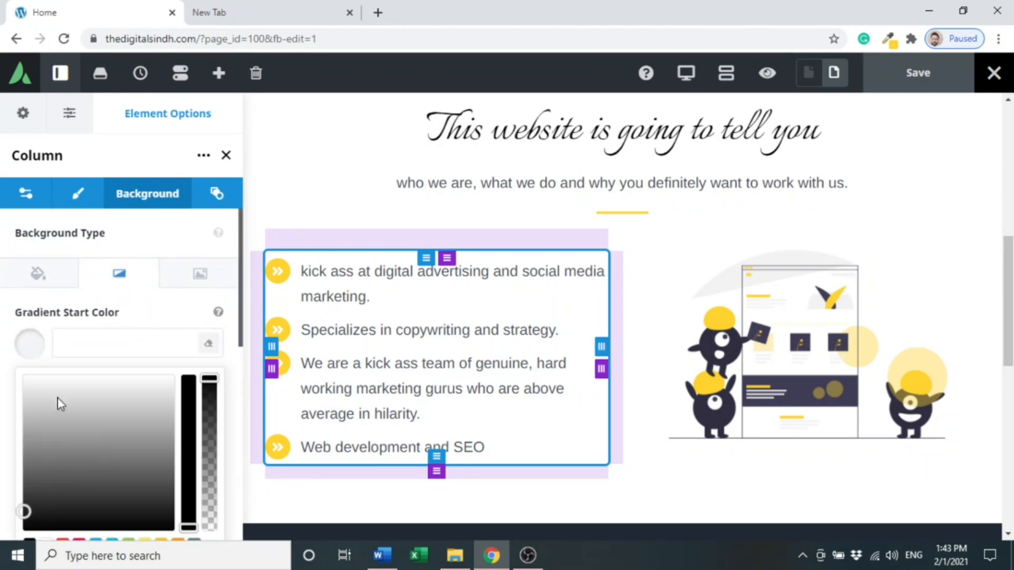
pyautogui.click(95, 450)
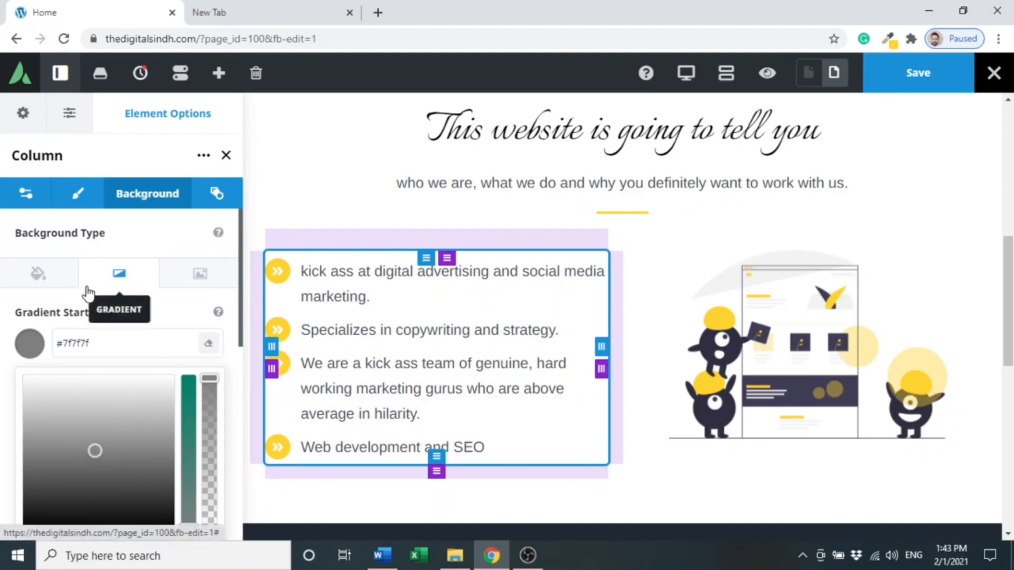
# - Switch the checklist column's background to a solid colour #f2f2f2 and save the page
pyautogui.click(38, 276)
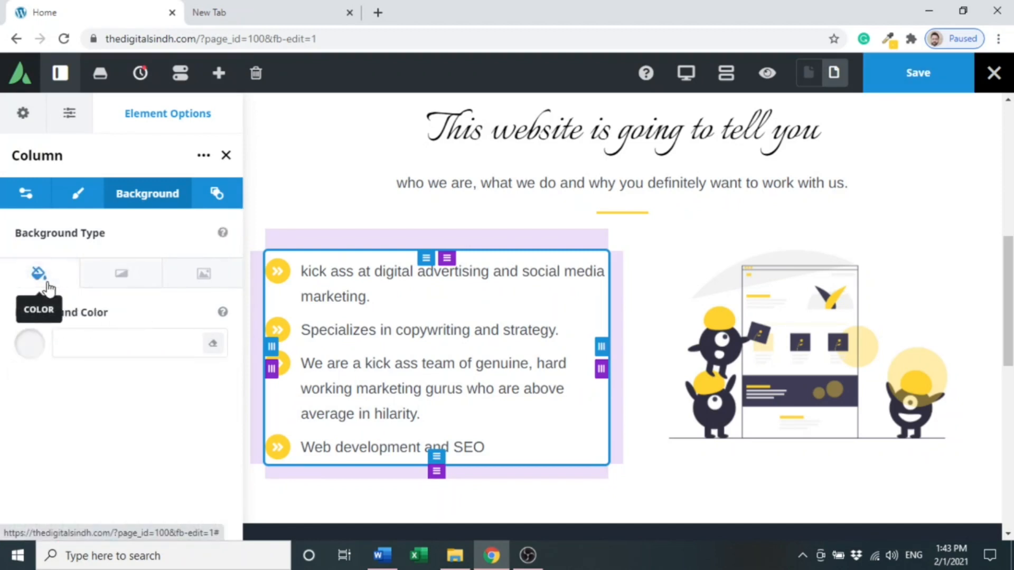
pyautogui.click(24, 351)
pyautogui.click(80, 470)
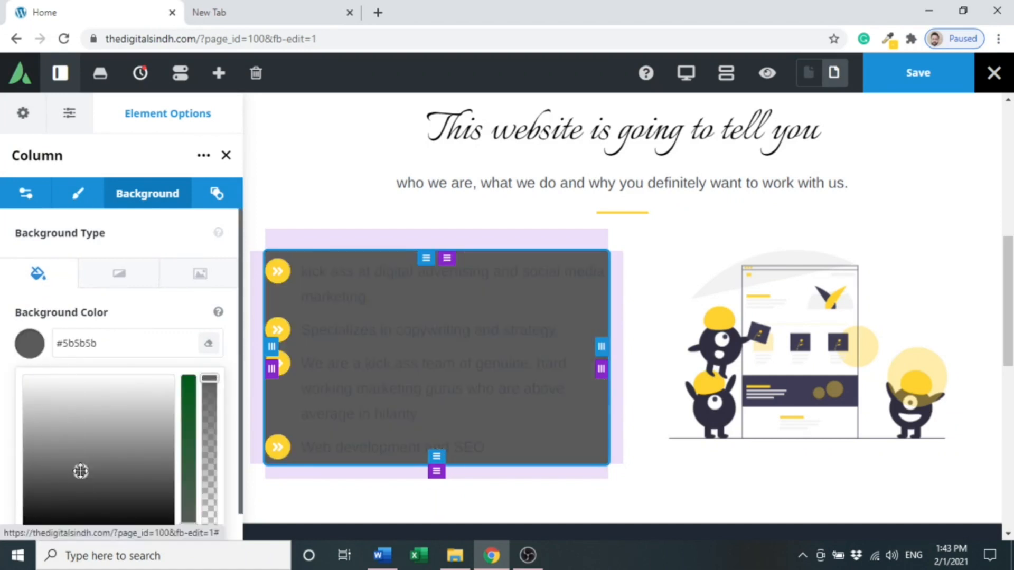
pyautogui.click(79, 426)
pyautogui.click(133, 393)
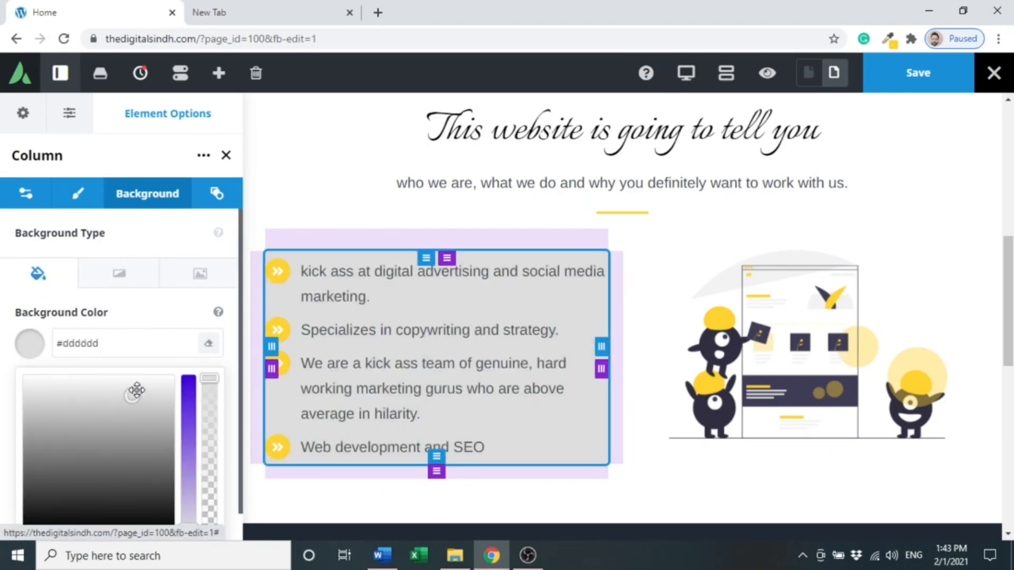
pyautogui.click(153, 382)
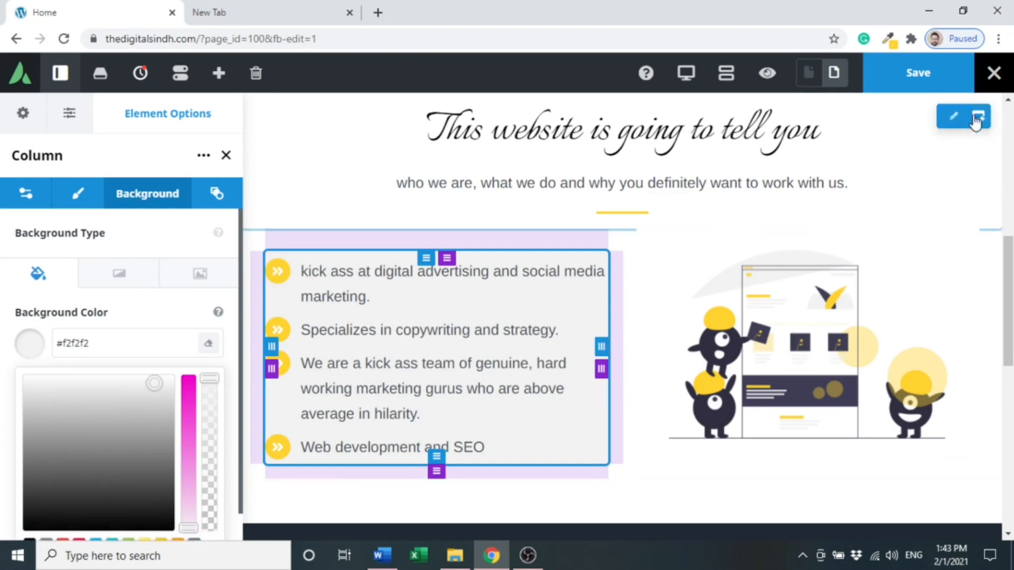
pyautogui.click(949, 88)
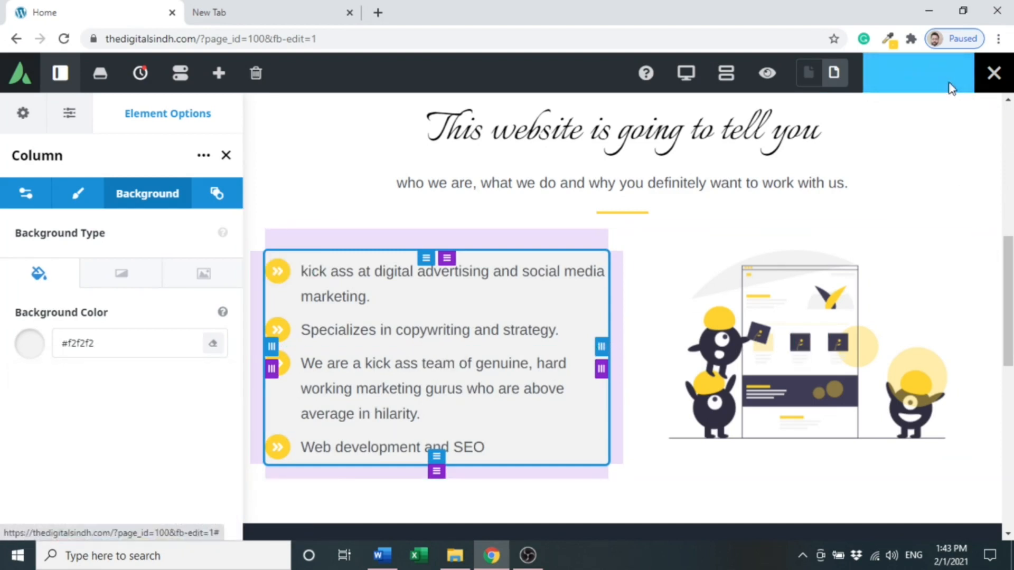
# - Toggle preview mode on and off to check the checklist column's background
pyautogui.click(774, 79)
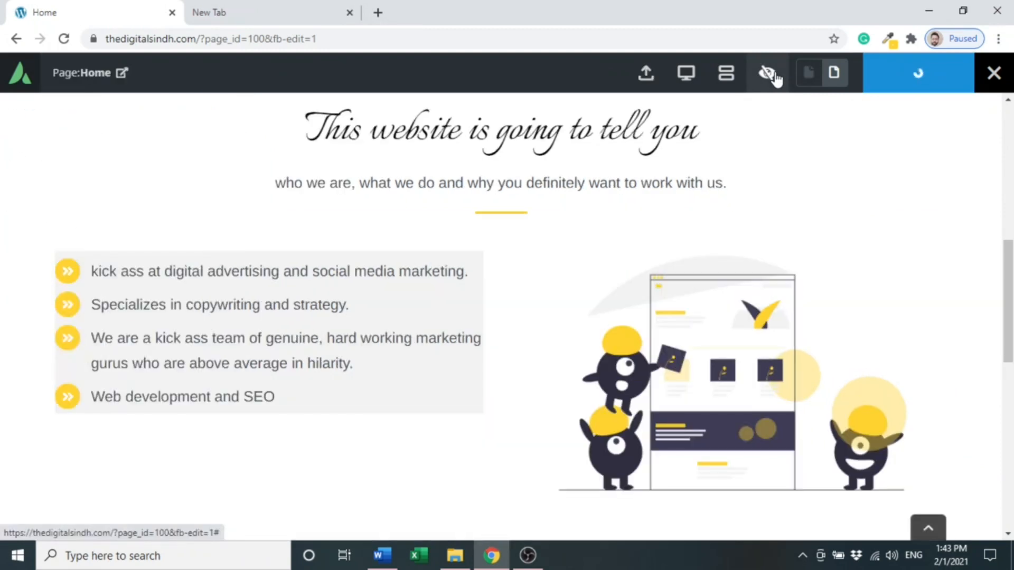
pyautogui.scroll(-1, 1008, 306)
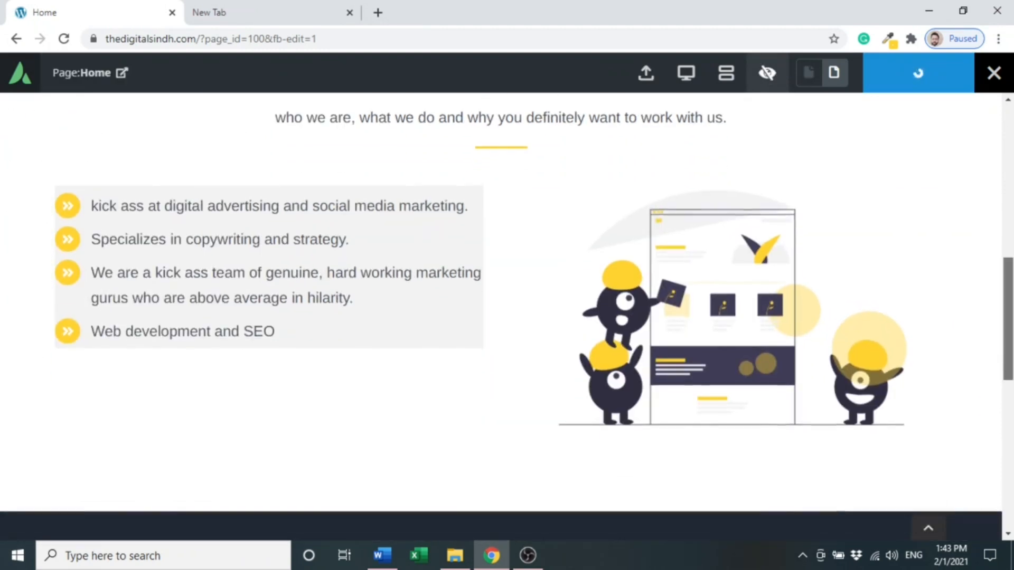
pyautogui.moveTo(1009, 312); pyautogui.dragTo(1008, 306)
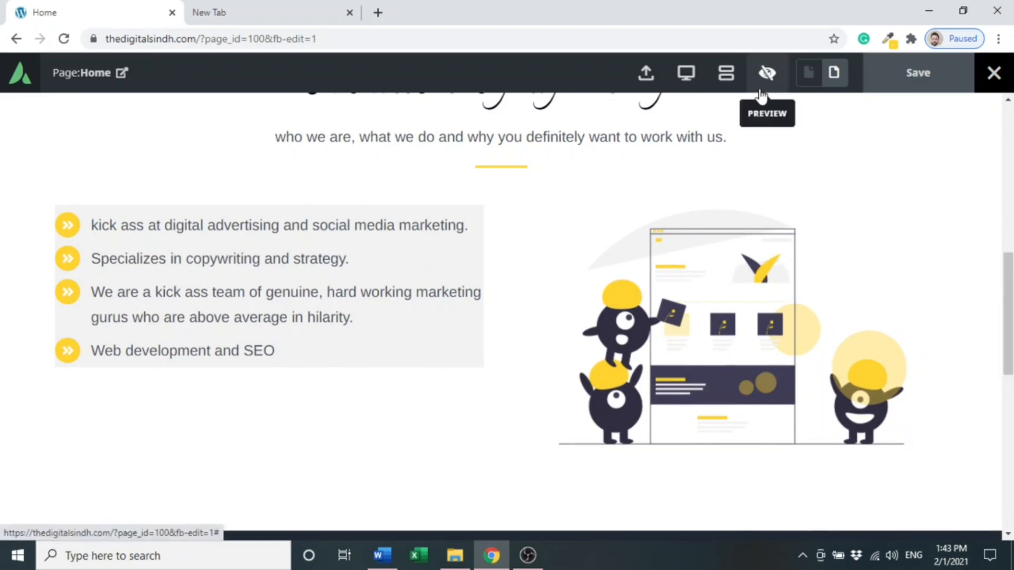
pyautogui.click(761, 86)
# - Set the checklist column's top margin to 60
pyautogui.moveTo(293, 219)
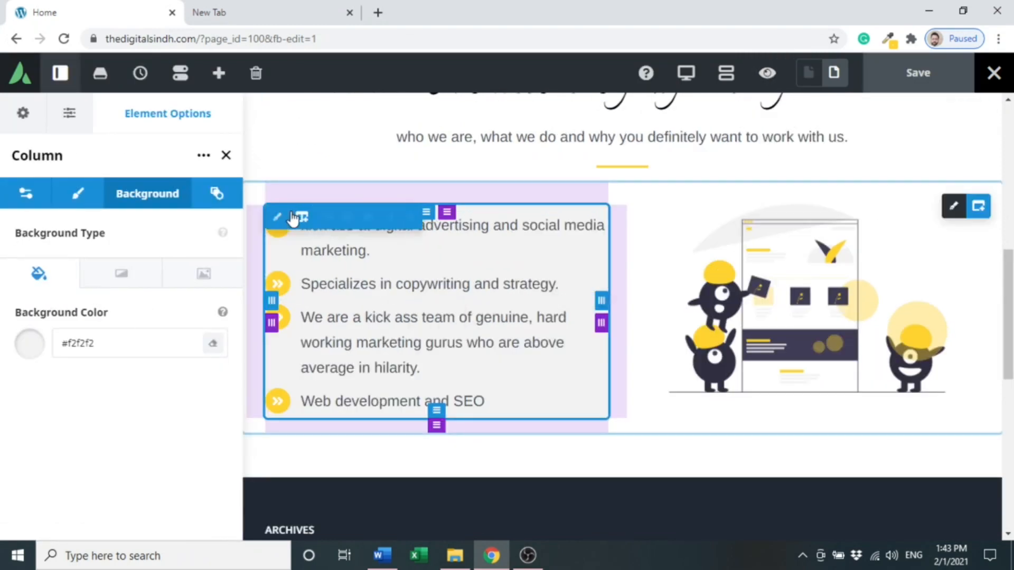
pyautogui.click(89, 208)
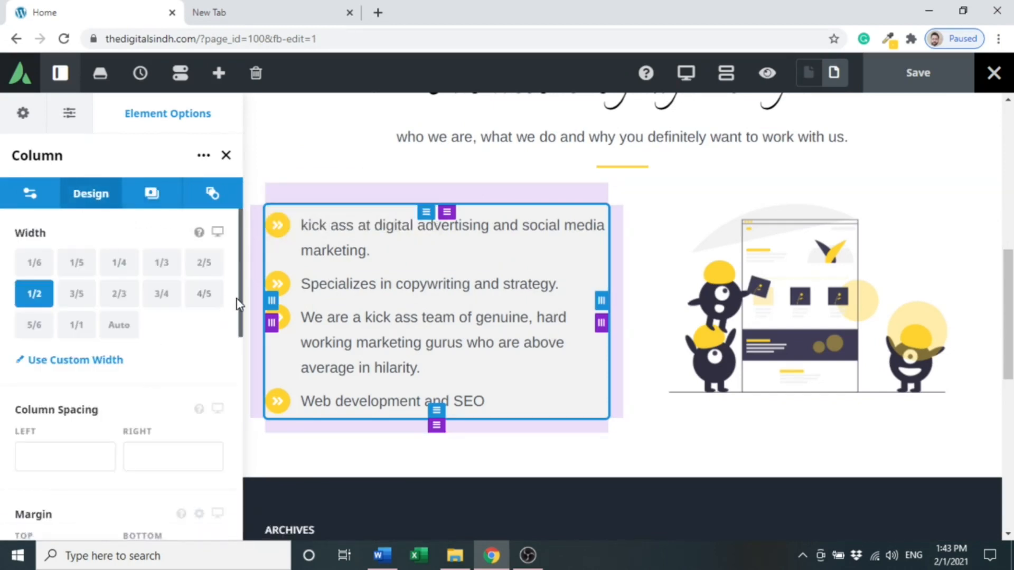
pyautogui.moveTo(239, 304); pyautogui.dragTo(240, 351)
pyautogui.click(79, 443)
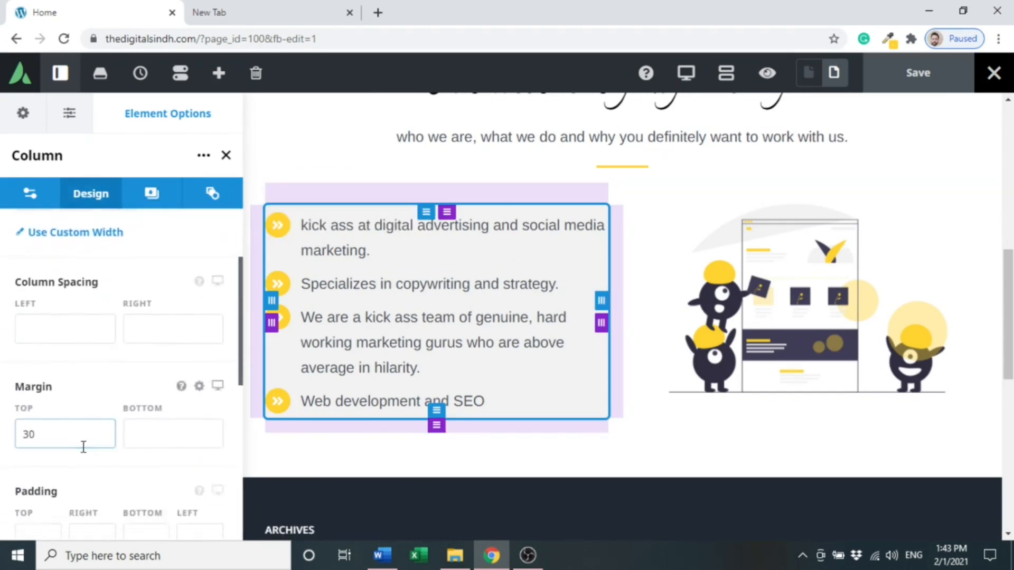
pyautogui.moveTo(70, 442); pyautogui.dragTo(7, 447)
pyautogui.write('60')
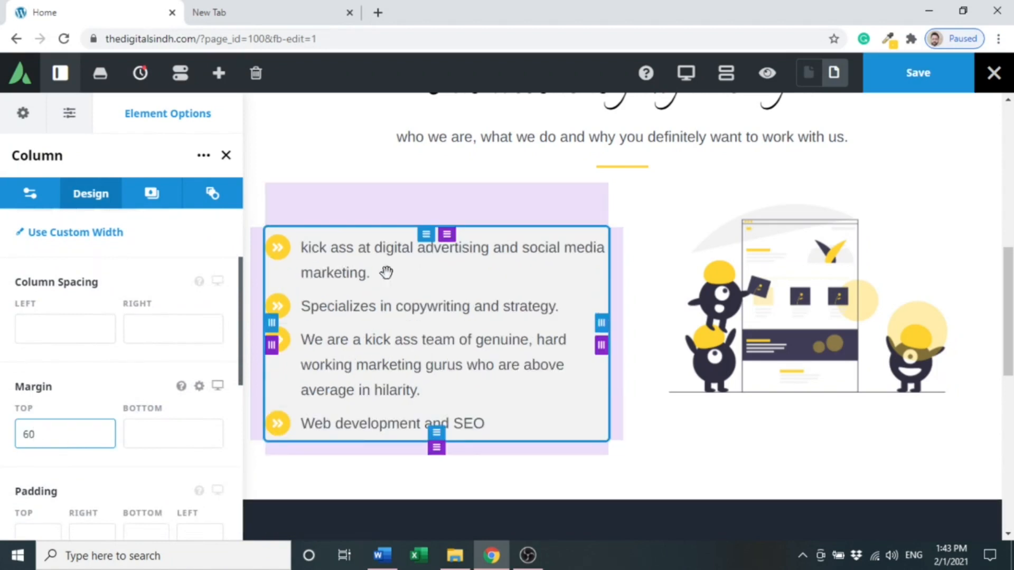
# - Toggle preview mode to check the new margin, then save the page
pyautogui.click(766, 74)
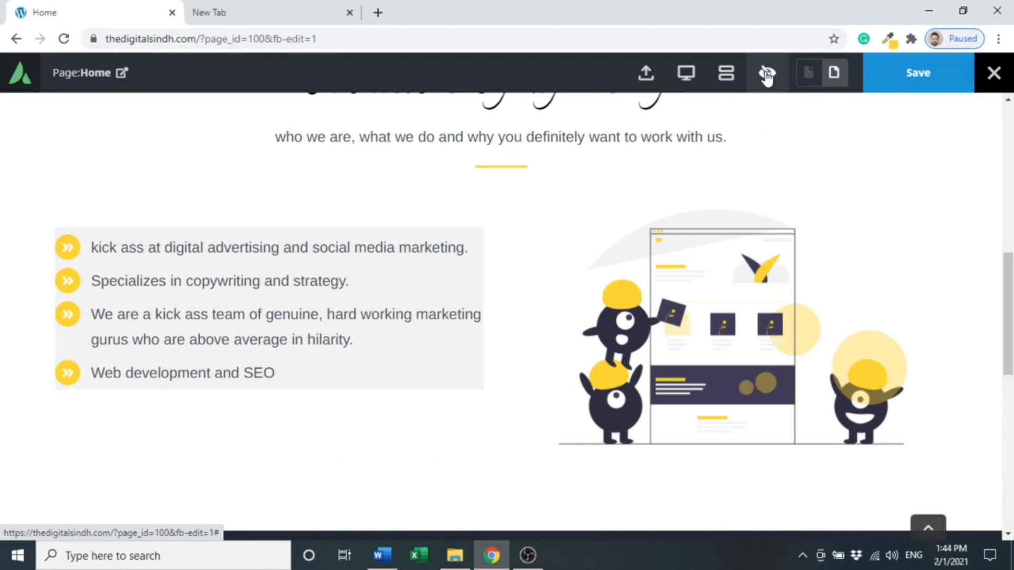
pyautogui.click(767, 73)
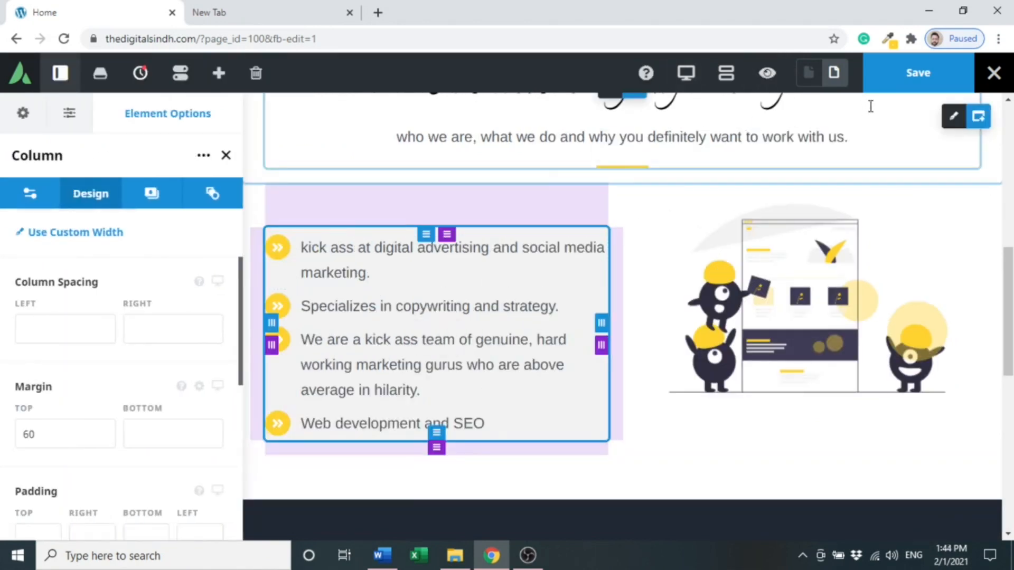
pyautogui.click(894, 88)
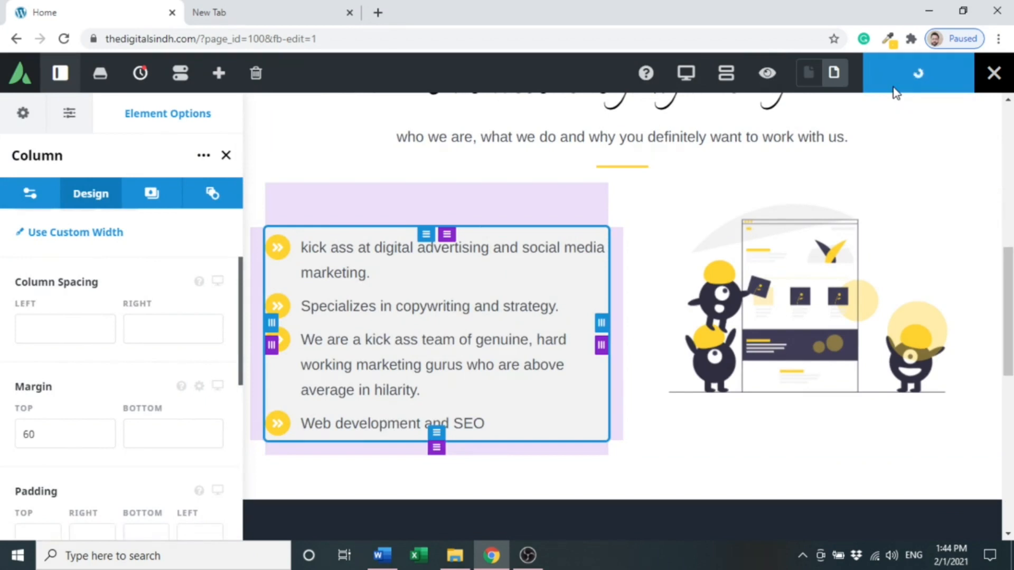
pyautogui.moveTo(1008, 288); pyautogui.dragTo(1008, 265)
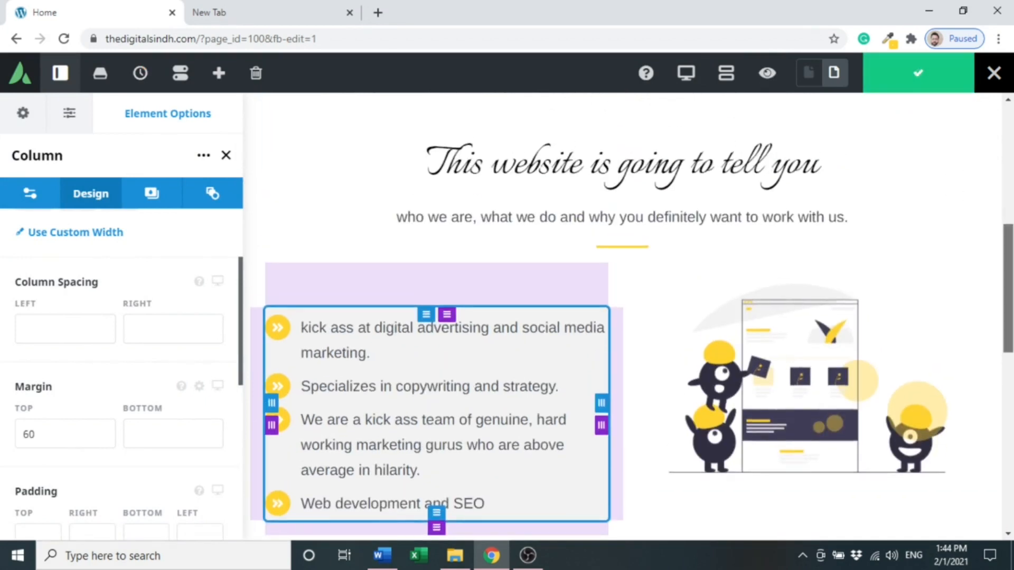
pyautogui.moveTo(1012, 306); pyautogui.dragTo(1012, 330)
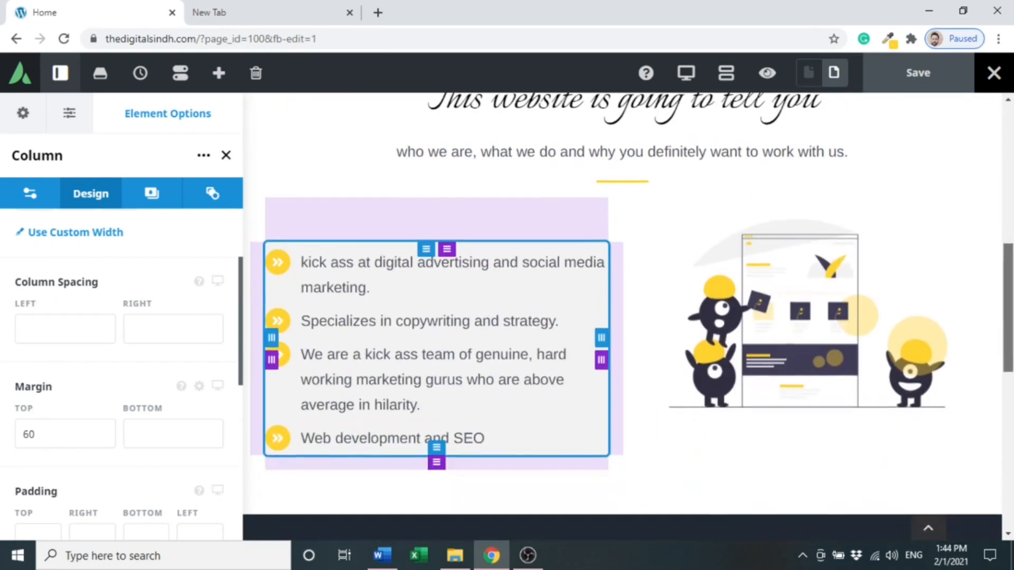